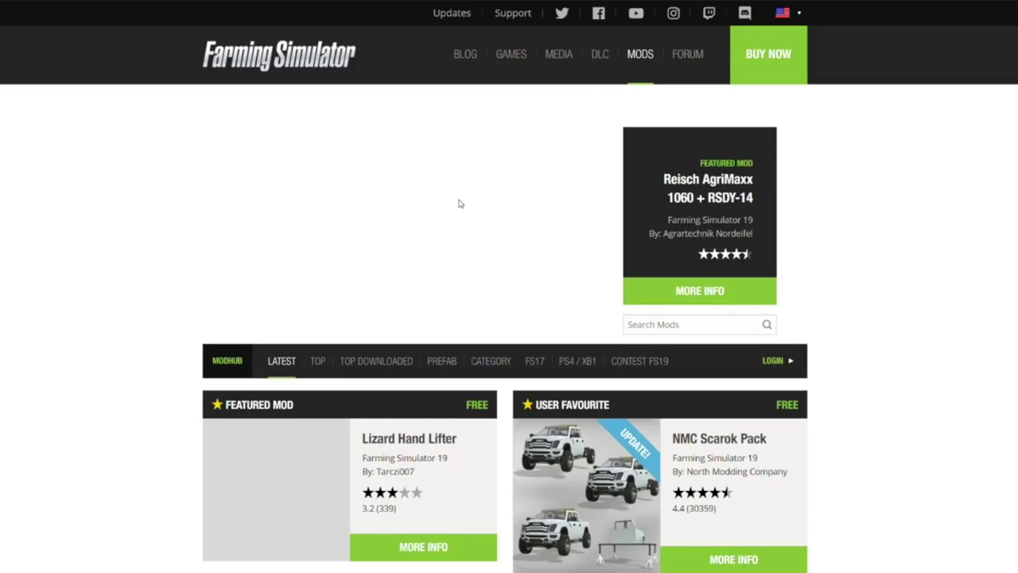
Browse the ModHub's map category and open the page of the Bucks County, PA map.
{"action": "scroll", "coordinate": [567, 278], "scroll_direction": "down", "scroll_amount": 5}
{"action": "scroll", "coordinate": [568, 278], "scroll_direction": "up", "scroll_amount": 5}
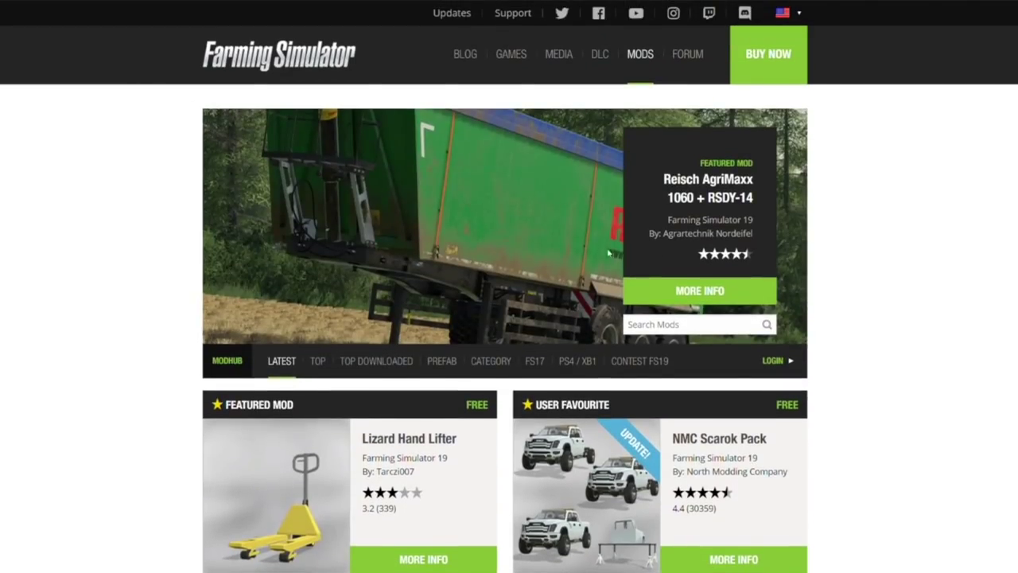
{"action": "mouse_move", "coordinate": [480, 364]}
{"action": "left_click", "coordinate": [481, 412]}
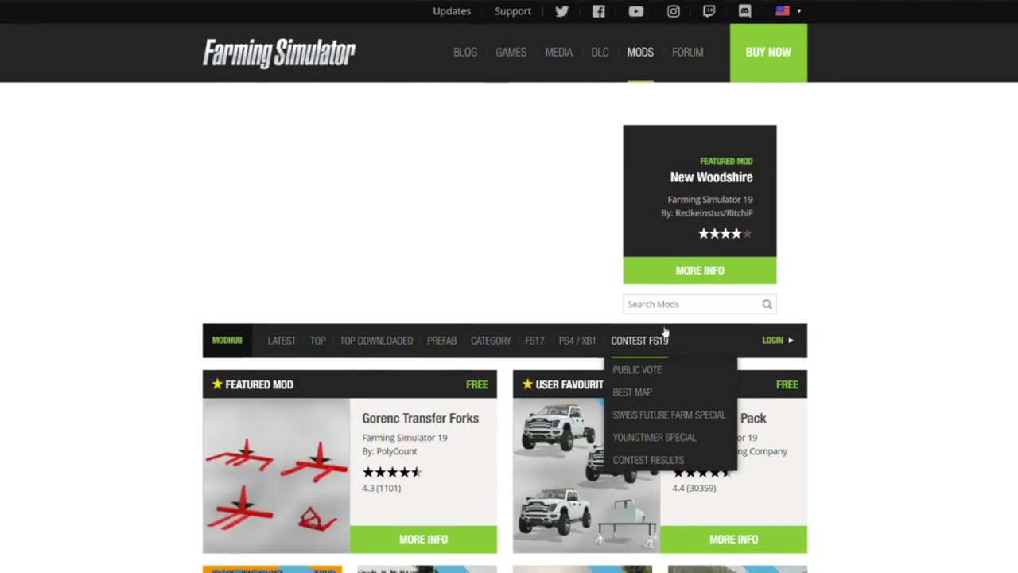
{"action": "scroll", "coordinate": [665, 334], "scroll_direction": "down", "scroll_amount": 5}
{"action": "left_click", "coordinate": [268, 360]}
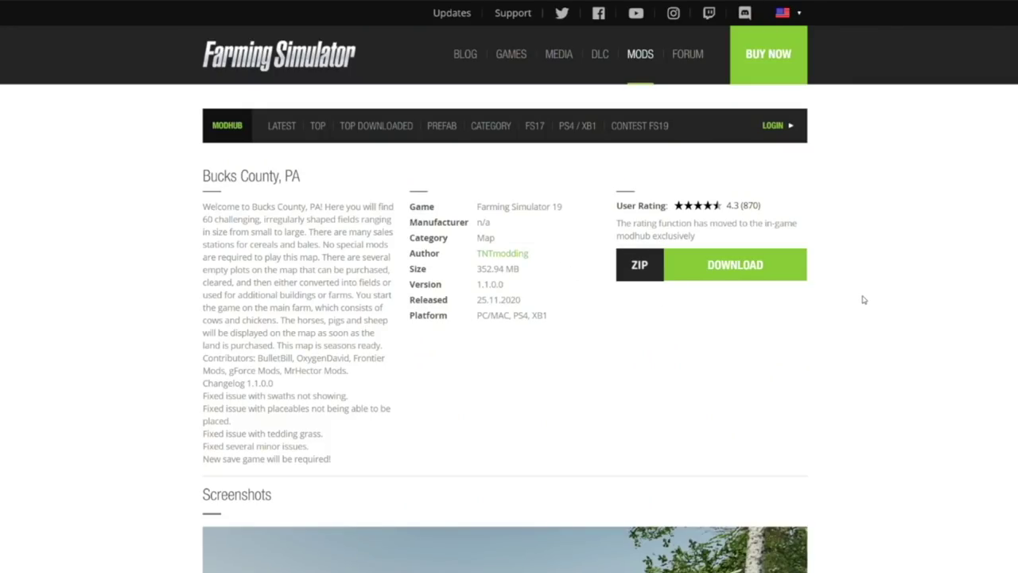
{"action": "scroll", "coordinate": [864, 300], "scroll_direction": "down", "scroll_amount": 3}
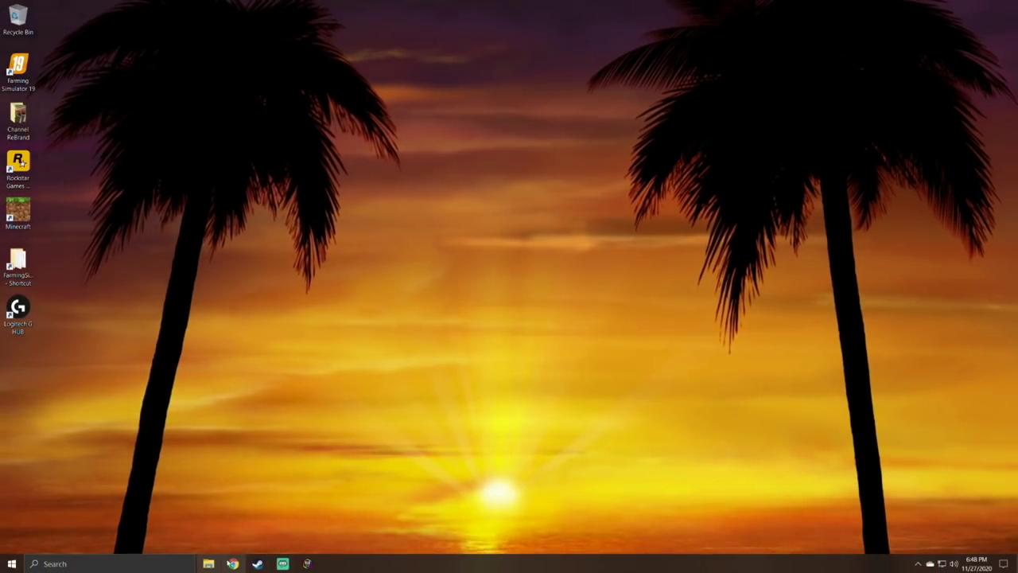
Extract the FS19_BucksCounty zip archive in the Downloads folder to the suggested FS19_BucksCounty folder.
{"action": "left_click", "coordinate": [208, 563]}
{"action": "left_click", "coordinate": [40, 127]}
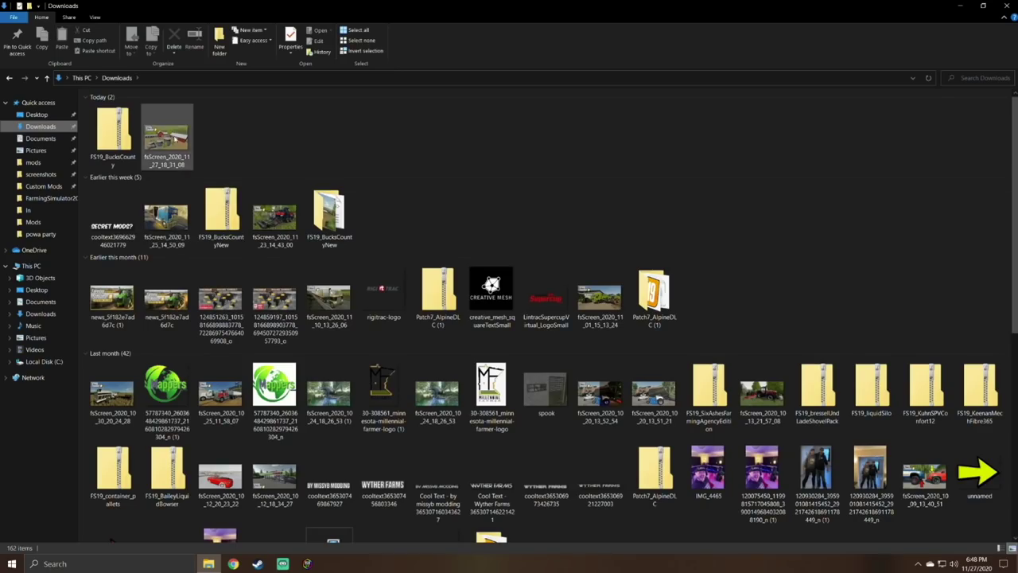
{"action": "left_click", "coordinate": [108, 139]}
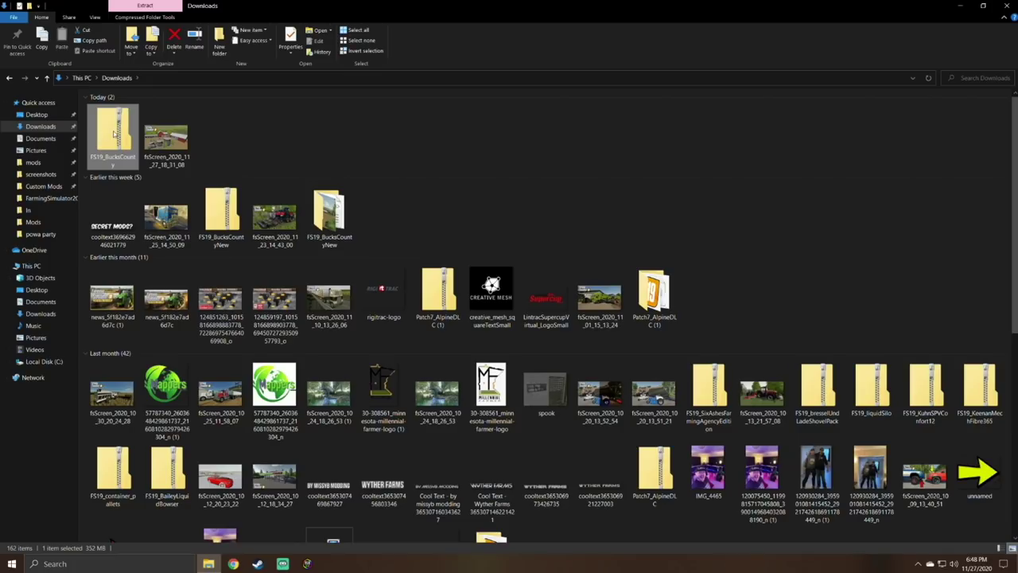
{"action": "right_click", "coordinate": [113, 132]}
{"action": "left_click", "coordinate": [184, 176]}
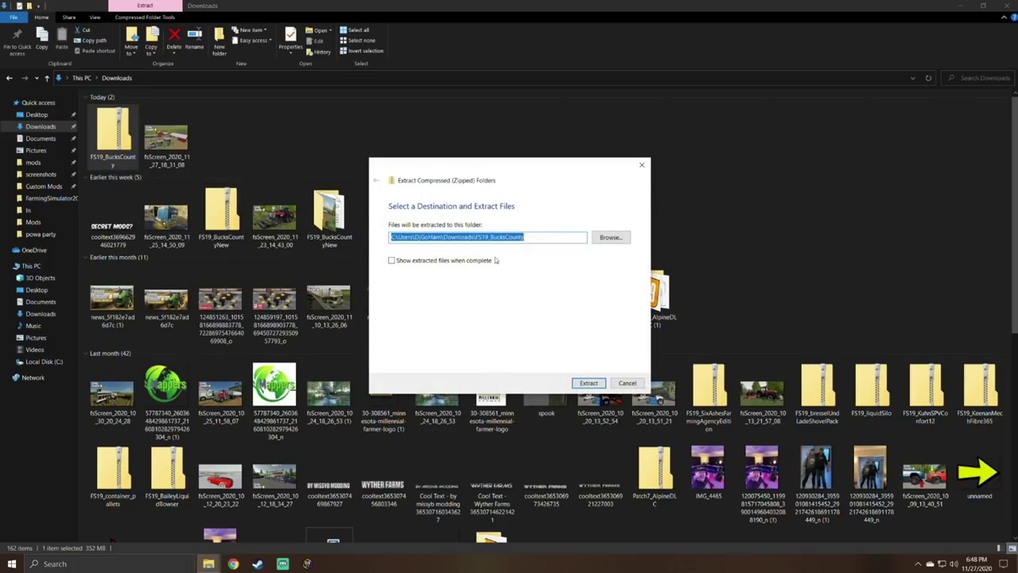
{"action": "left_click", "coordinate": [594, 384]}
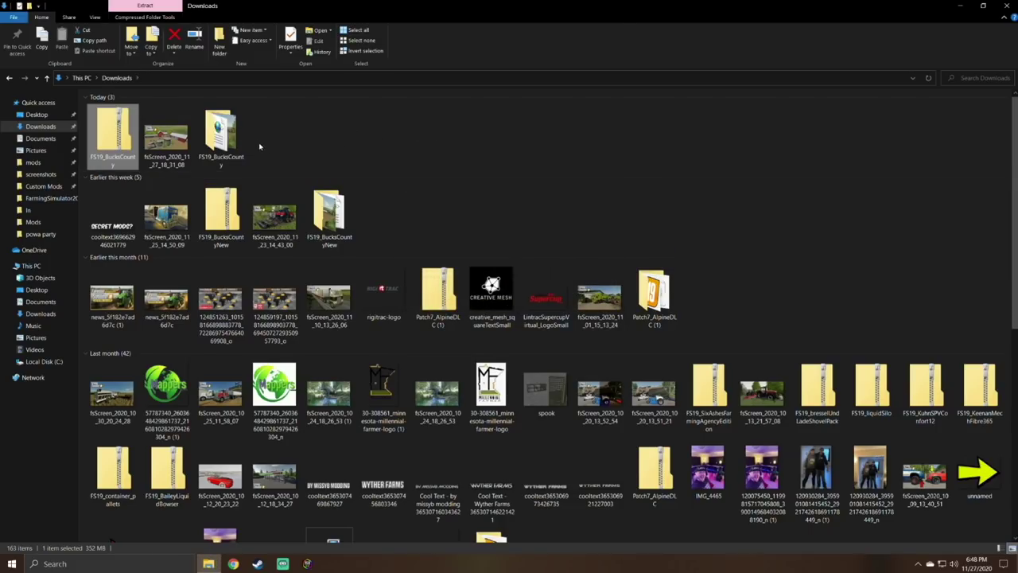
Open the extracted FS19_BucksCounty folder and look through its placeables and objects subfolders.
{"action": "mouse_move", "coordinate": [222, 137]}
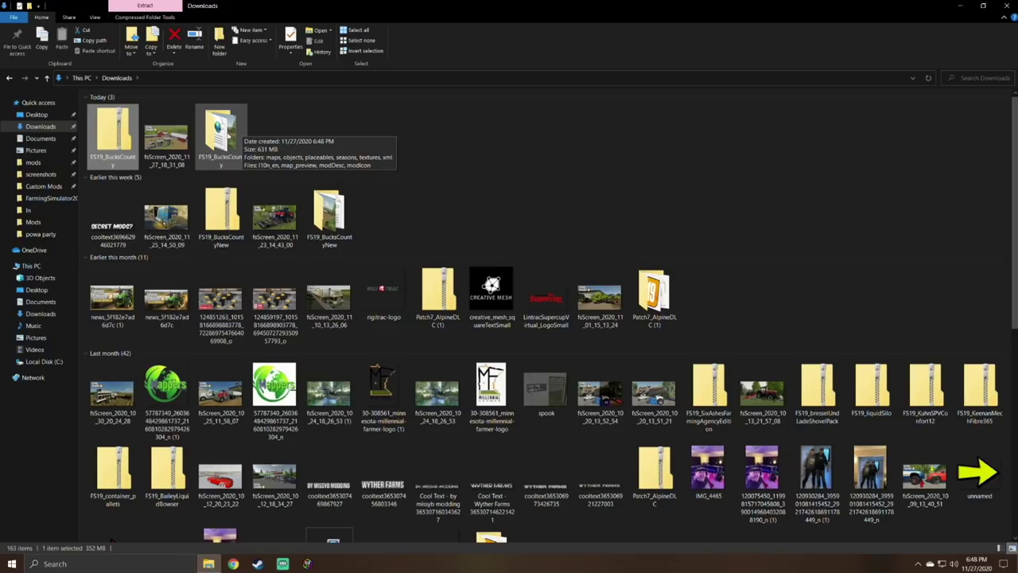
{"action": "double_click", "coordinate": [222, 136]}
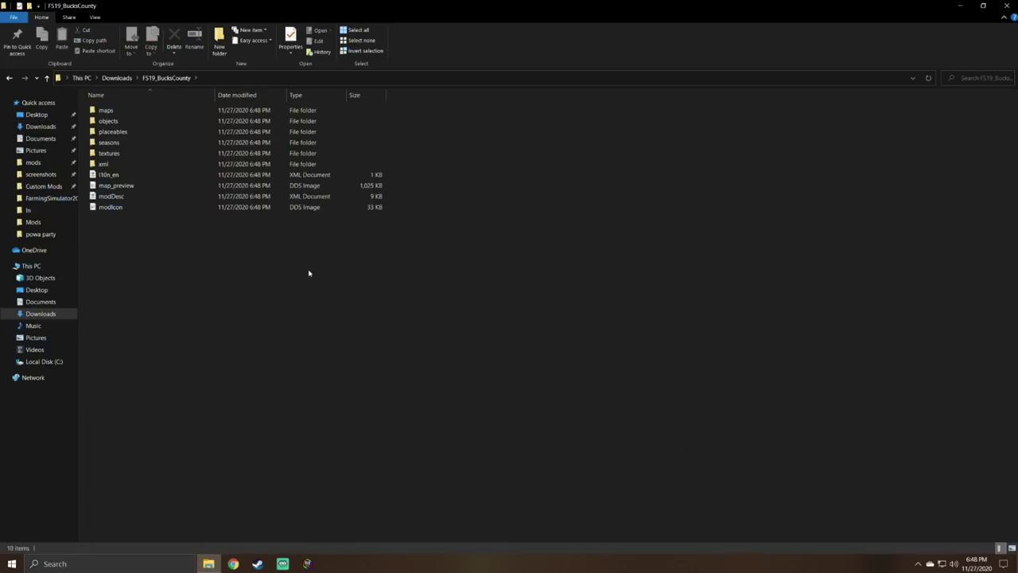
{"action": "double_click", "coordinate": [135, 131]}
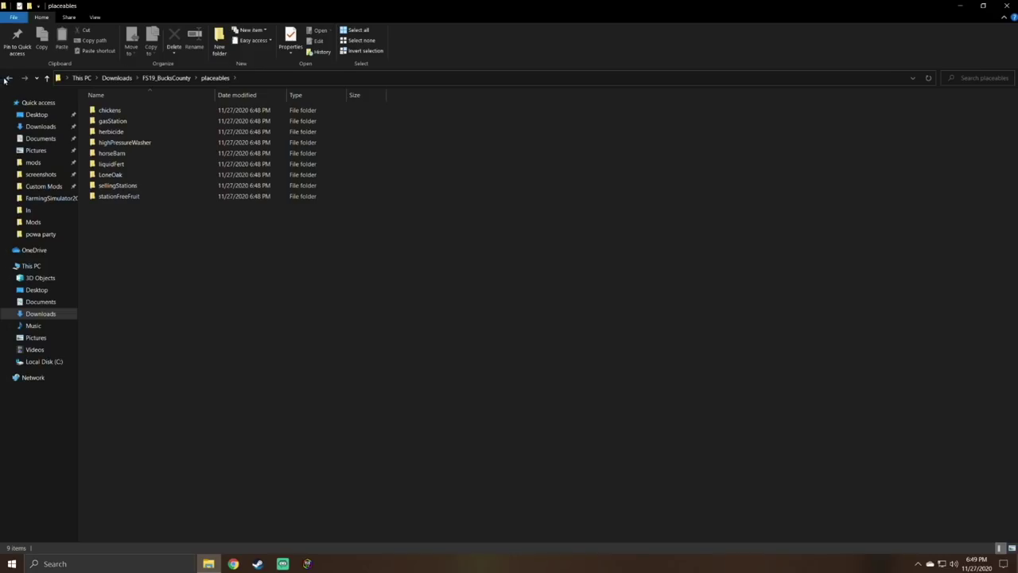
{"action": "left_click", "coordinate": [9, 77]}
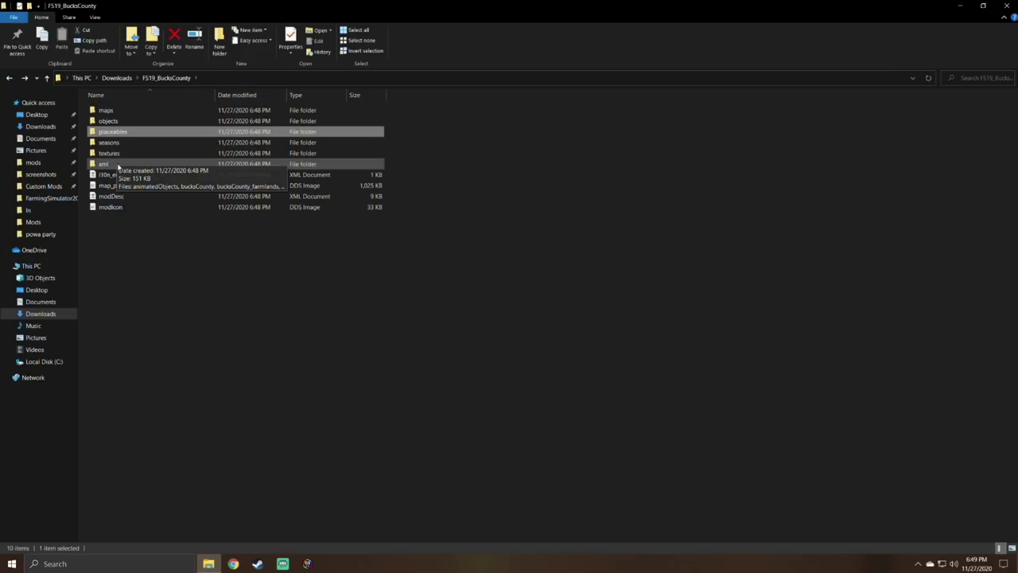
{"action": "double_click", "coordinate": [127, 120]}
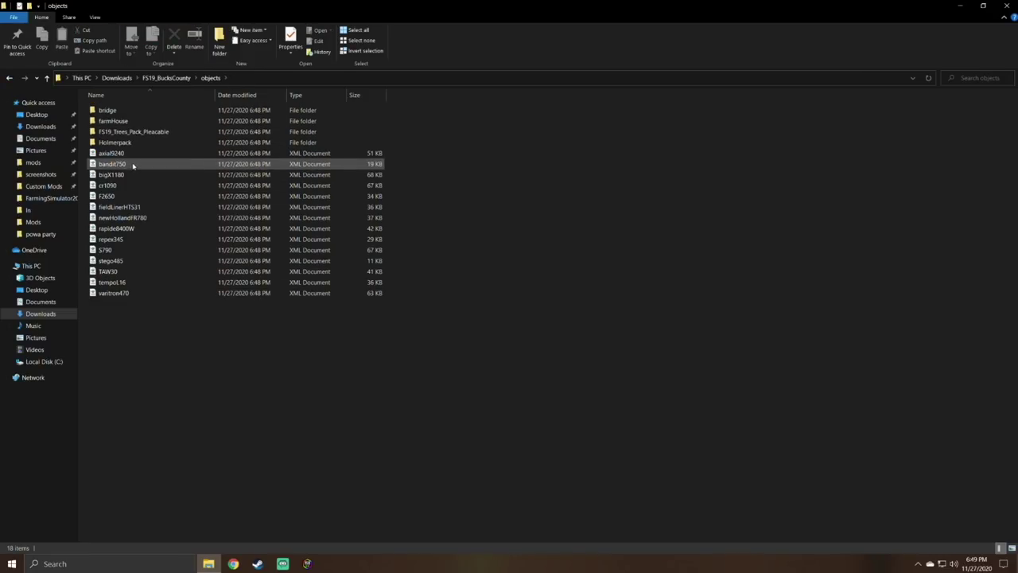
{"action": "key", "text": "alt+Left"}
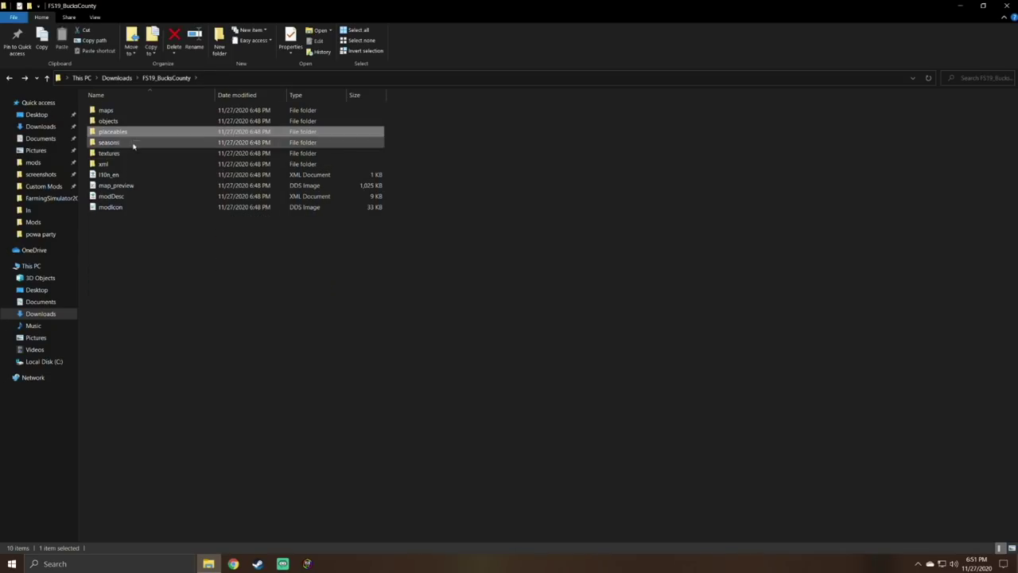
Open the bga XML file from placeables\sellingStations\bga in Notepad++.
{"action": "double_click", "coordinate": [131, 132]}
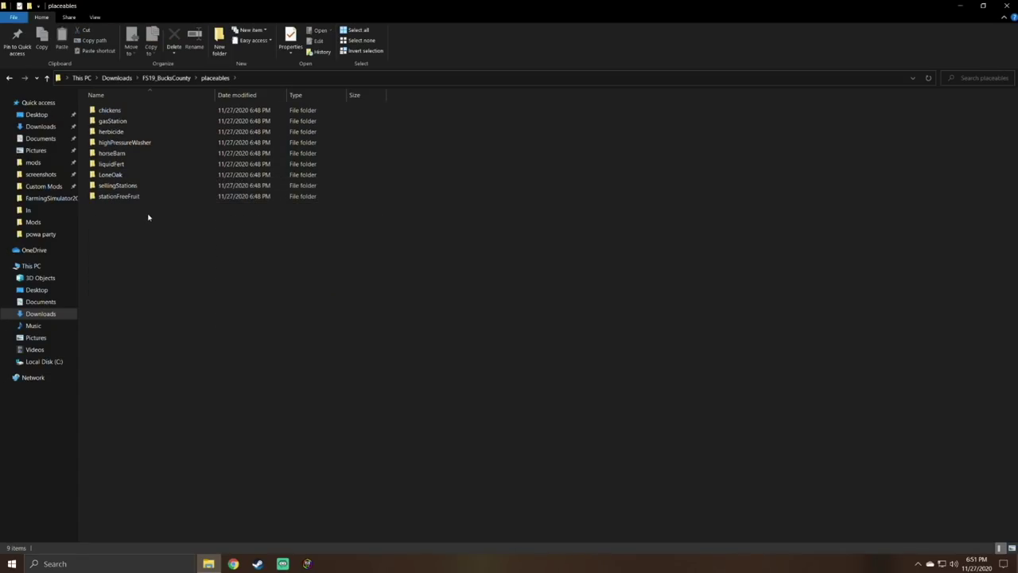
{"action": "double_click", "coordinate": [148, 188]}
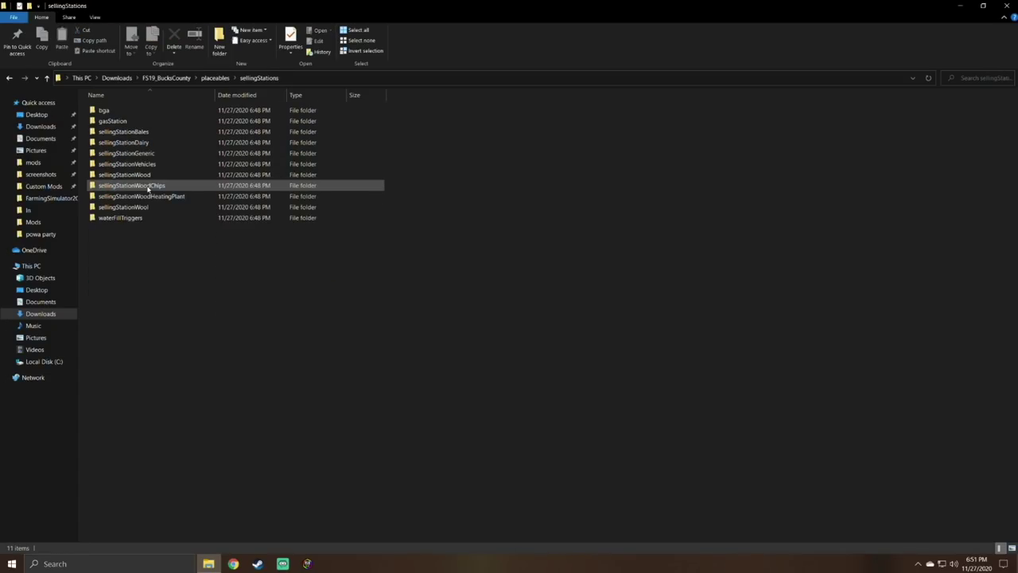
{"action": "double_click", "coordinate": [137, 111]}
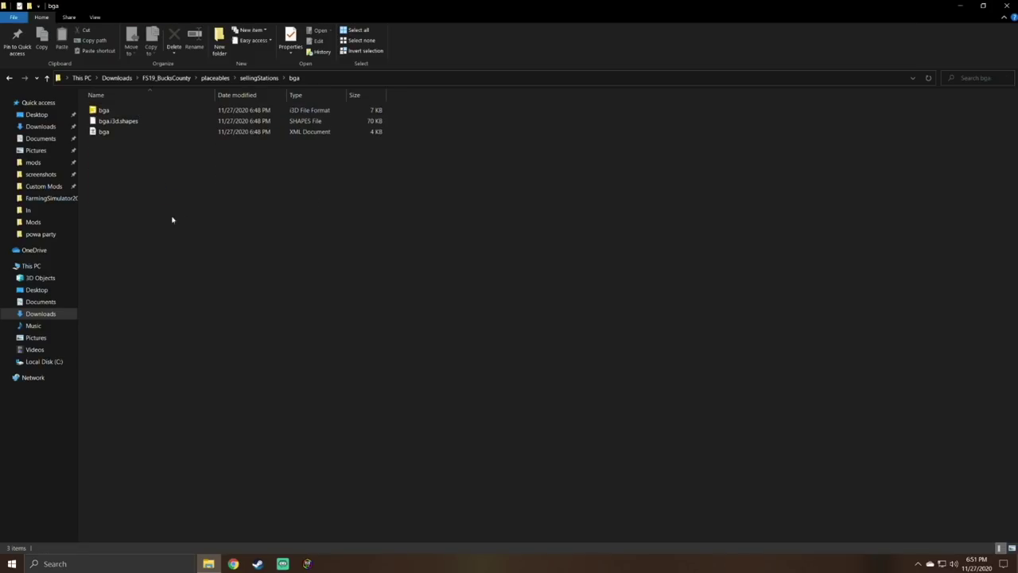
{"action": "left_click", "coordinate": [138, 134]}
{"action": "right_click", "coordinate": [138, 134]}
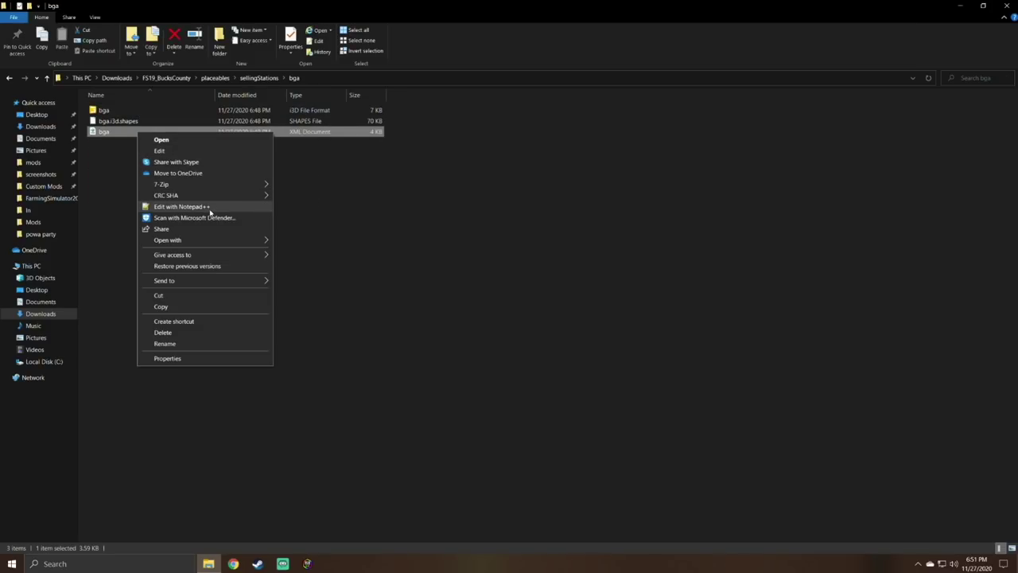
{"action": "left_click", "coordinate": [212, 208]}
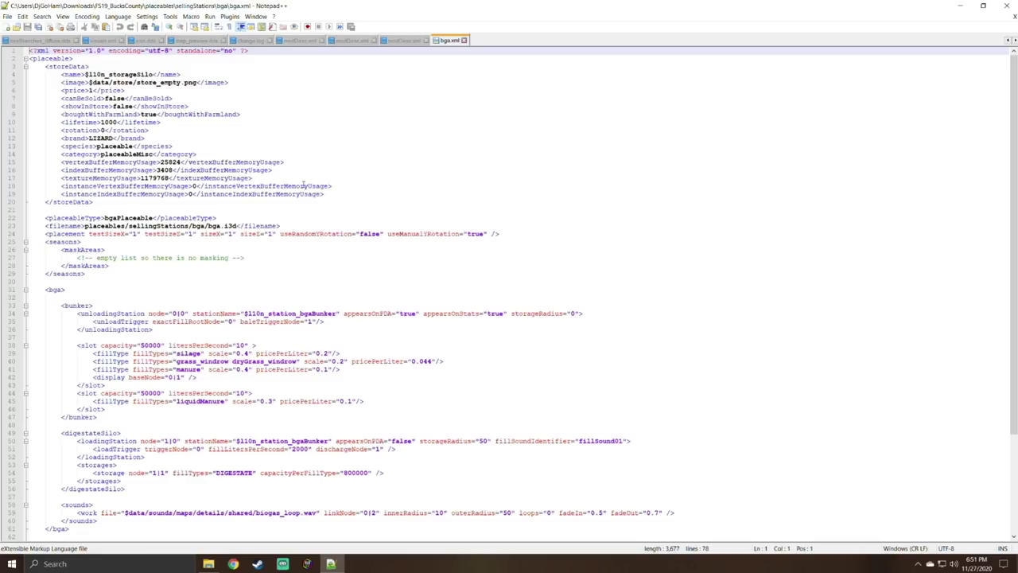
Set the first bunker slot's capacity to 1000000 and its litersPerSecond to 100000.
{"action": "scroll", "coordinate": [303, 184], "scroll_direction": "down", "scroll_amount": 4}
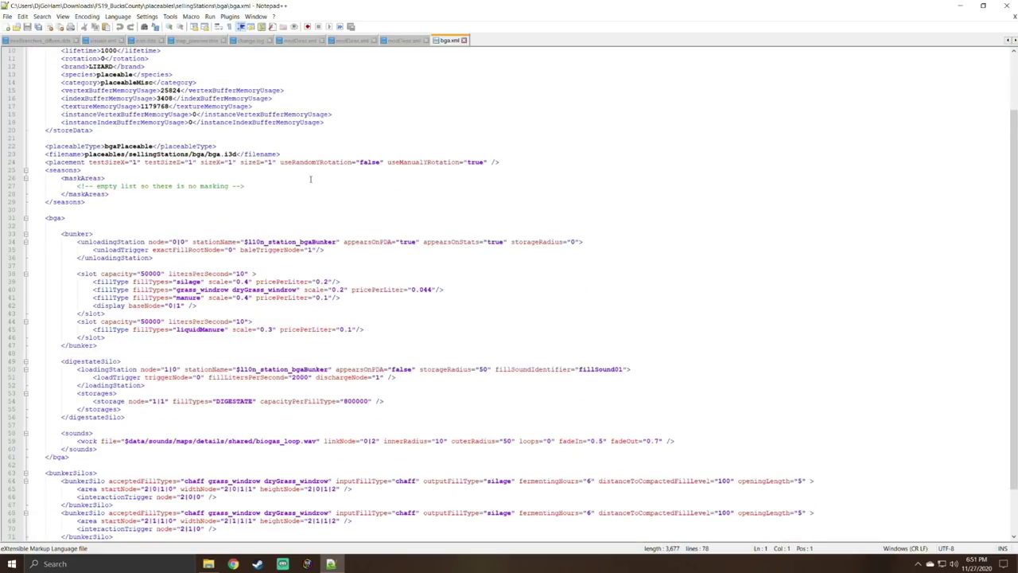
{"action": "scroll", "coordinate": [310, 205], "scroll_direction": "down", "scroll_amount": 2}
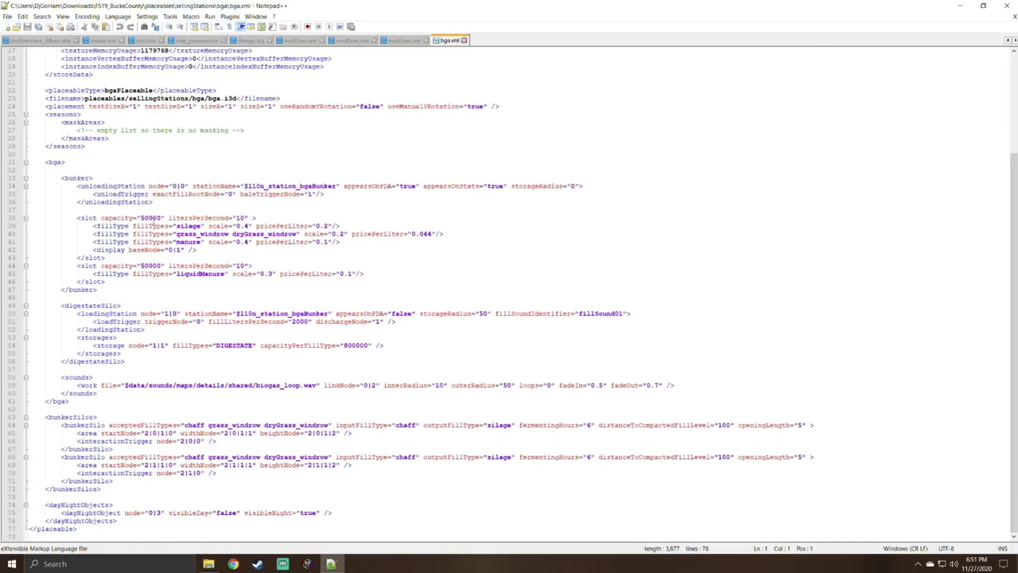
{"action": "double_click", "coordinate": [142, 217]}
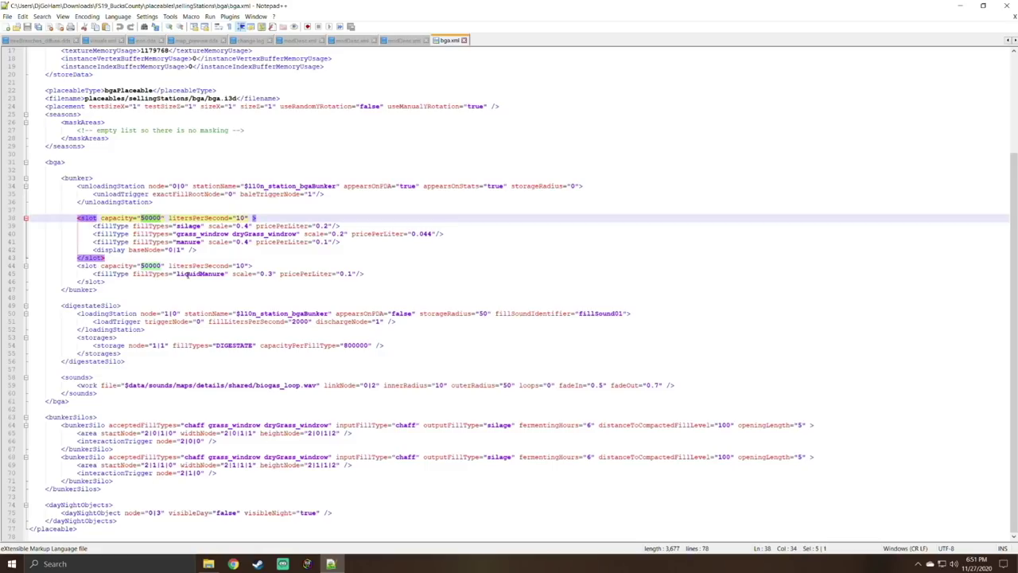
{"action": "left_click", "coordinate": [168, 218]}
{"action": "key", "text": "BackSpace"}
{"action": "key", "text": "BackSpace"}
{"action": "key", "text": "BackSpace"}
{"action": "key", "text": "BackSpace"}
{"action": "key", "text": "BackSpace"}
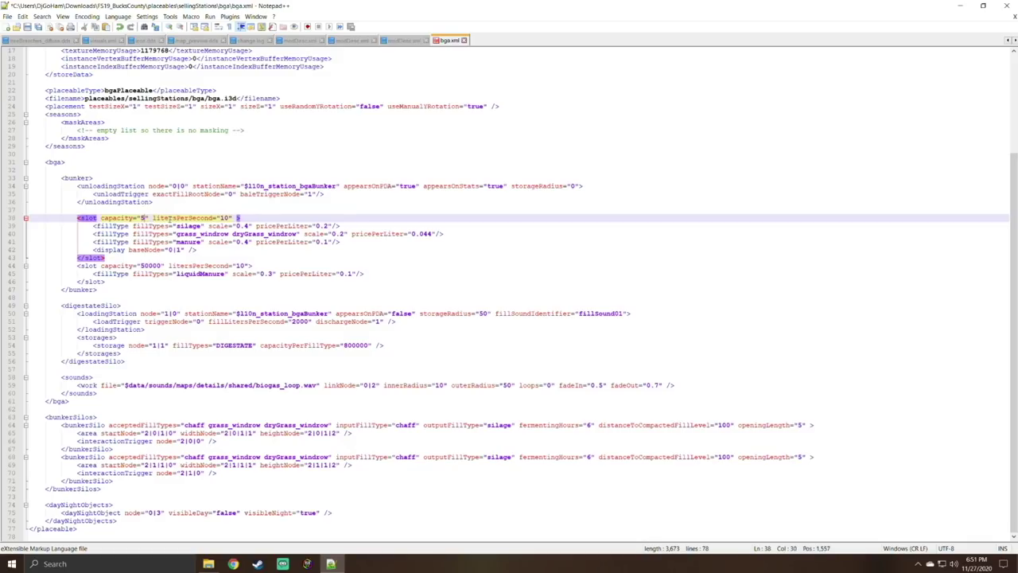
{"action": "type", "text": "1000000"}
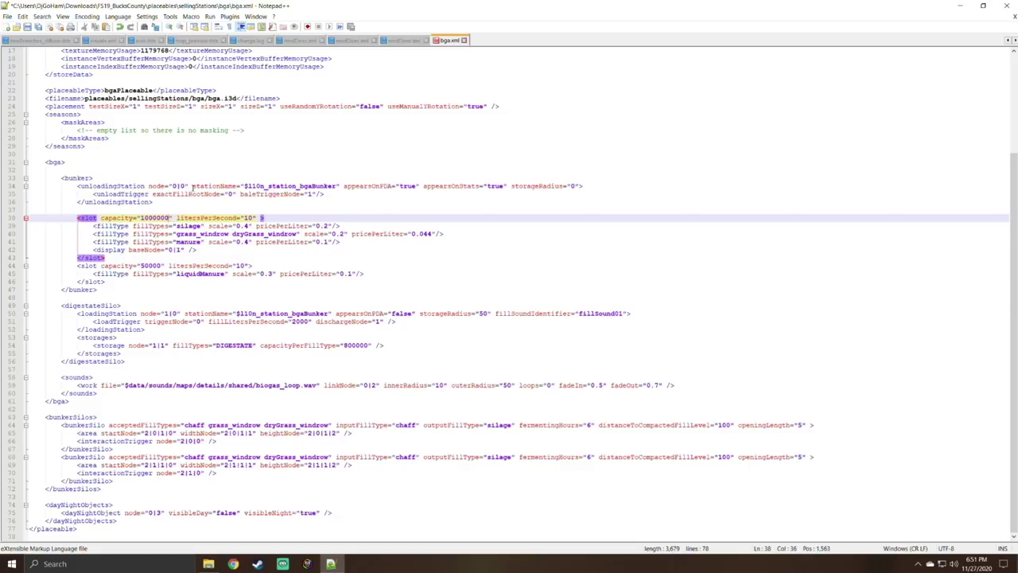
{"action": "left_click", "coordinate": [253, 217]}
{"action": "type", "text": "0000"}
Set the liquidManure slot's capacity to 1000000 and its litersPerSecond to 100000.
{"action": "left_click", "coordinate": [162, 266]}
{"action": "key", "text": "BackSpace"}
{"action": "key", "text": "BackSpace"}
{"action": "key", "text": "BackSpace"}
{"action": "key", "text": "BackSpace"}
{"action": "key", "text": "BackSpace"}
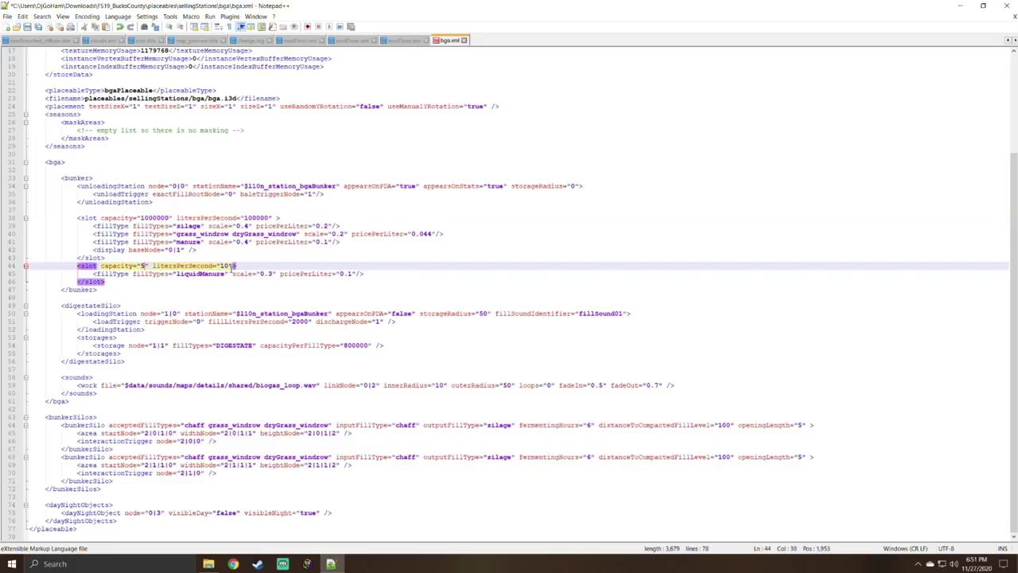
{"action": "type", "text": "1000000"}
{"action": "left_click", "coordinate": [257, 217]}
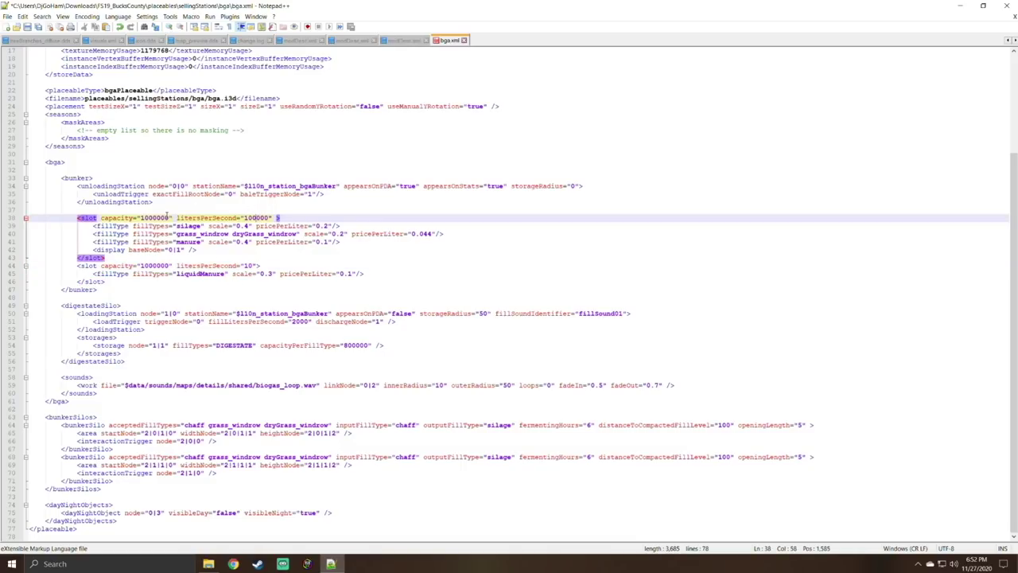
{"action": "left_click", "coordinate": [257, 265]}
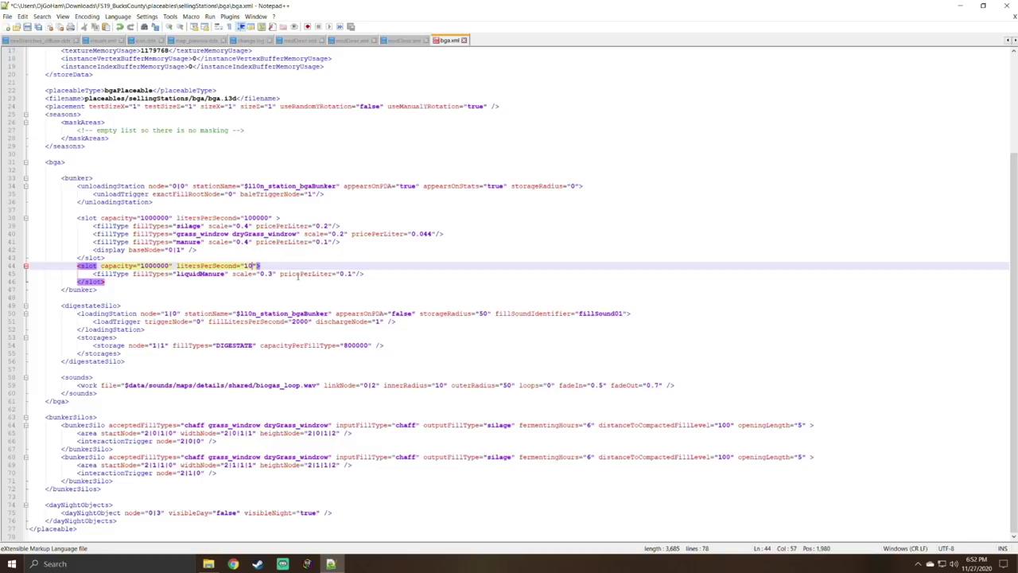
{"action": "type", "text": "0000"}
Set fillLitersPerSecond of the digestate silo's load trigger to 5000.
{"action": "left_click", "coordinate": [309, 322]}
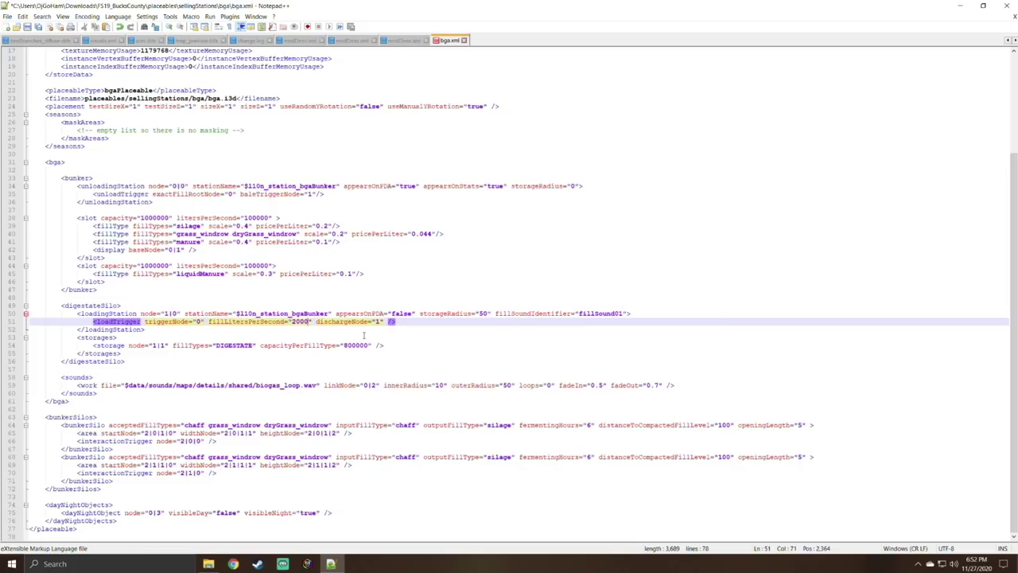
{"action": "key", "text": "BackSpace"}
{"action": "key", "text": "BackSpace"}
{"action": "key", "text": "BackSpace"}
{"action": "key", "text": "BackSpace"}
{"action": "type", "text": "5000"}
Set capacityPerFillType of the DIGESTATE storage to 10000000.
{"action": "left_click", "coordinate": [355, 345]}
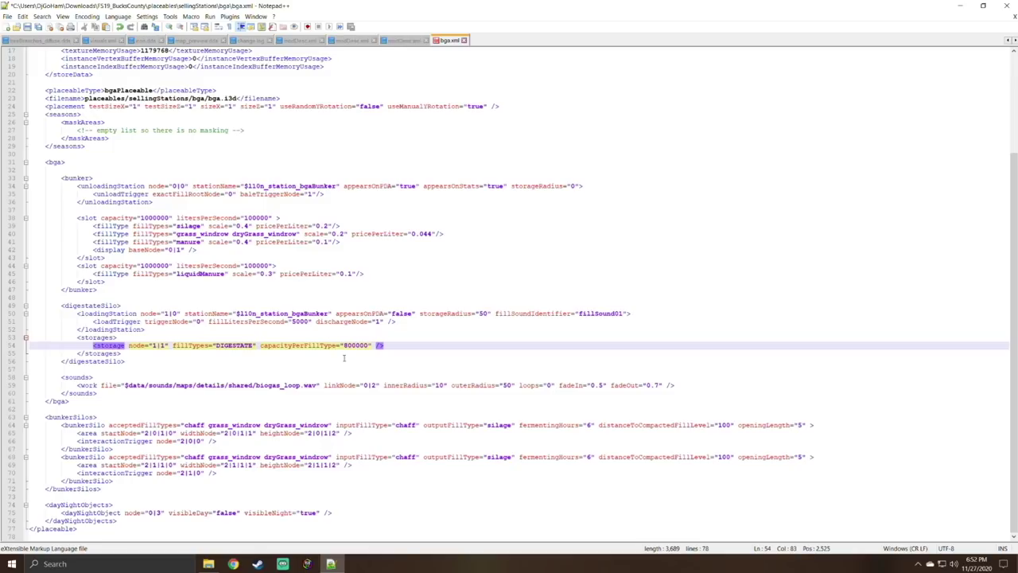
{"action": "left_click", "coordinate": [365, 345]}
{"action": "key", "text": "BackSpace"}
{"action": "key", "text": "BackSpace"}
{"action": "key", "text": "BackSpace"}
{"action": "key", "text": "BackSpace"}
{"action": "key", "text": "BackSpace"}
{"action": "key", "text": "BackSpace"}
{"action": "type", "text": "10000000"}
Save and close the edited bga.xml, and go back to the sellingStations folder.
{"action": "scroll", "coordinate": [438, 394], "scroll_direction": "up", "scroll_amount": 1}
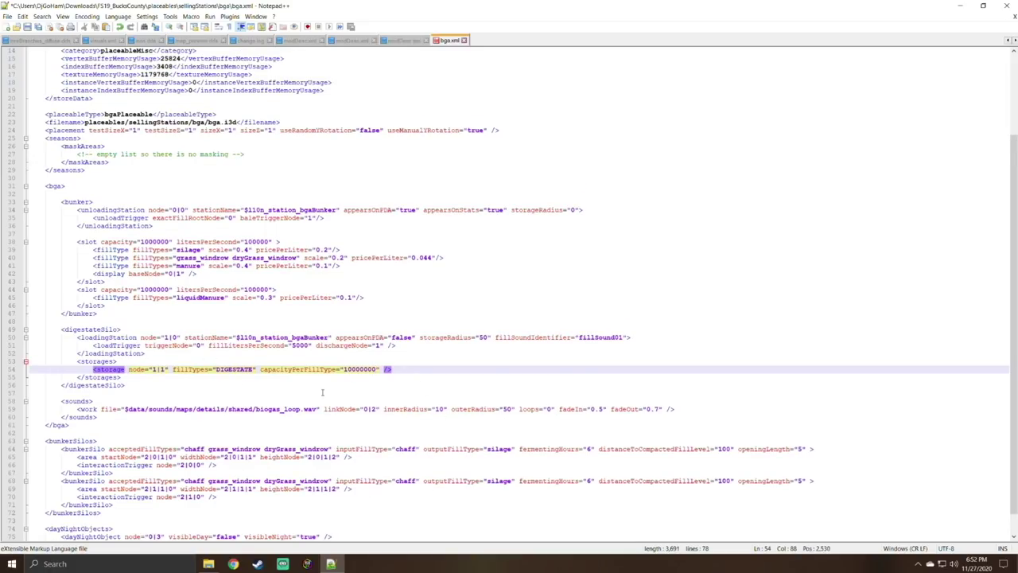
{"action": "scroll", "coordinate": [361, 402], "scroll_direction": "down", "scroll_amount": 1}
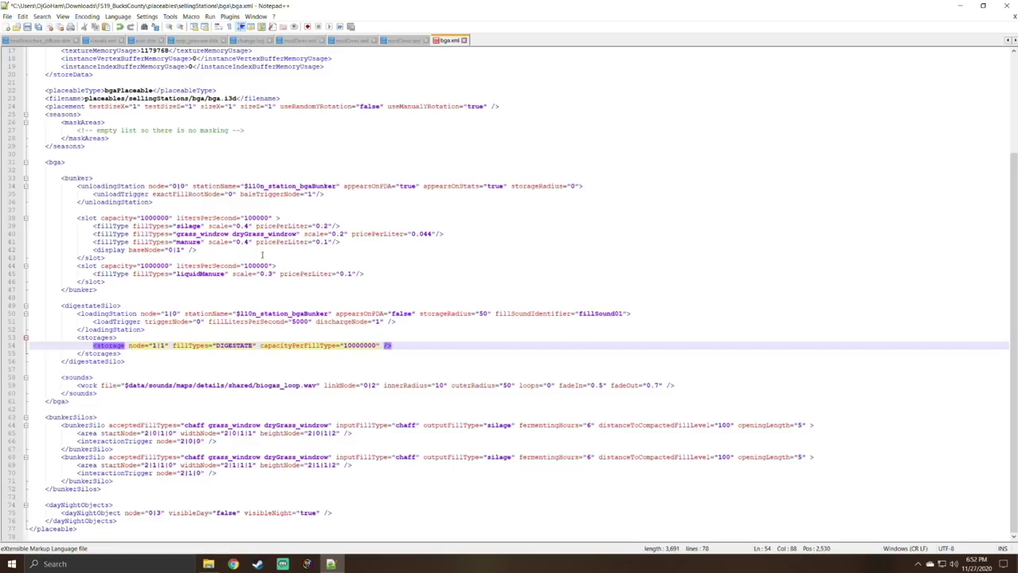
{"action": "left_click", "coordinate": [7, 16]}
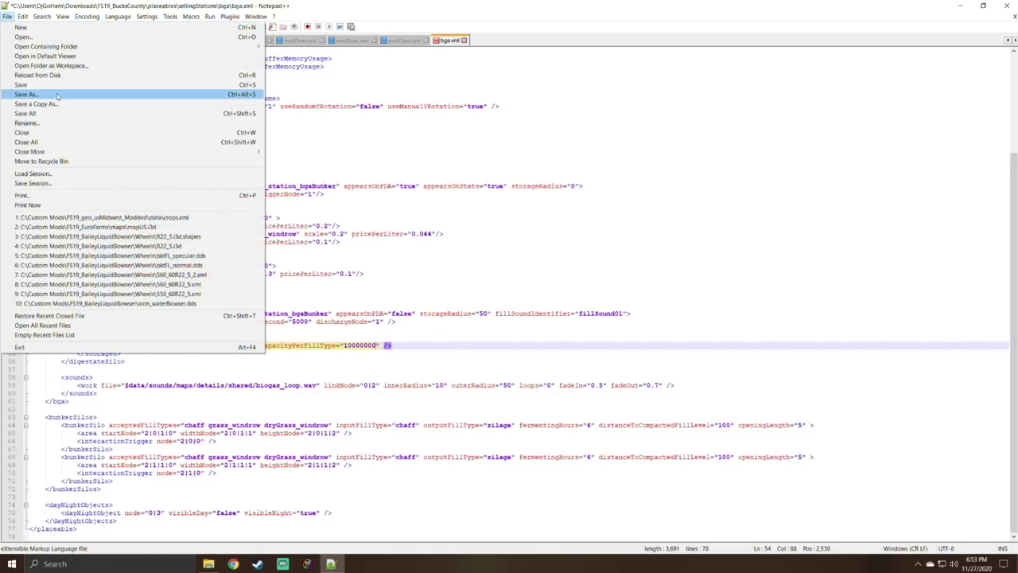
{"action": "left_click", "coordinate": [56, 84]}
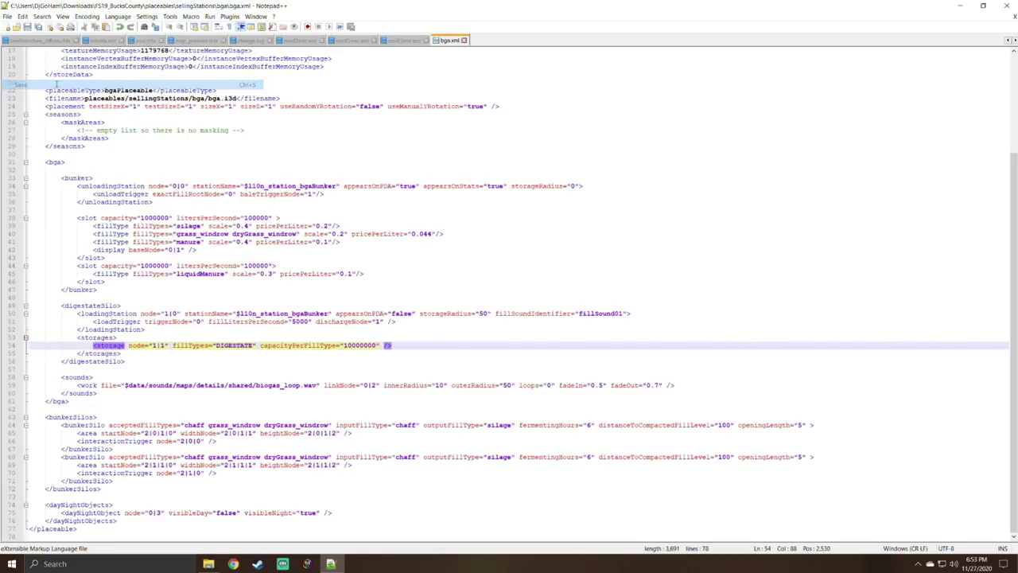
{"action": "left_click", "coordinate": [1006, 6]}
{"action": "key", "text": "alt+Tab"}
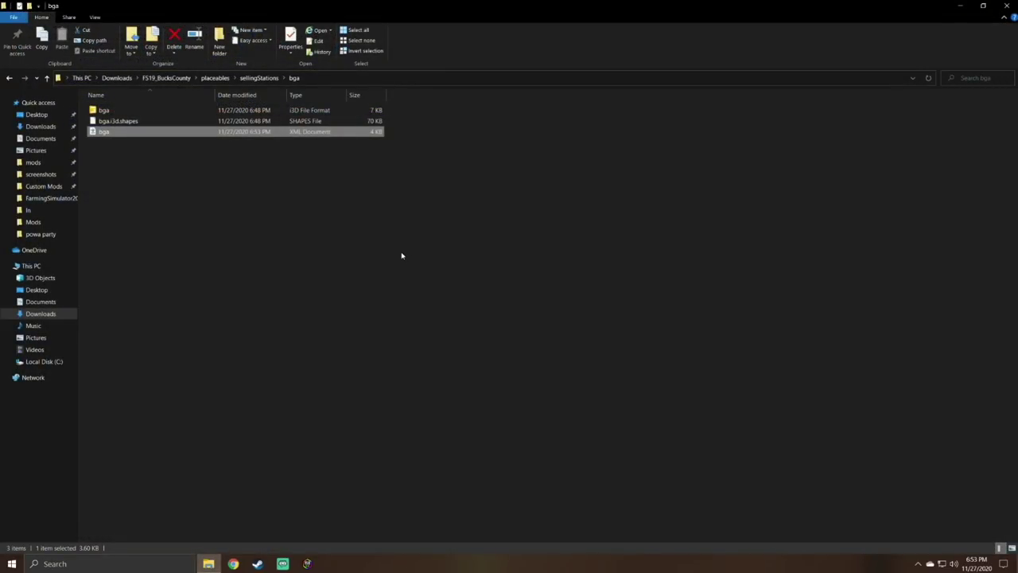
{"action": "left_click", "coordinate": [9, 78]}
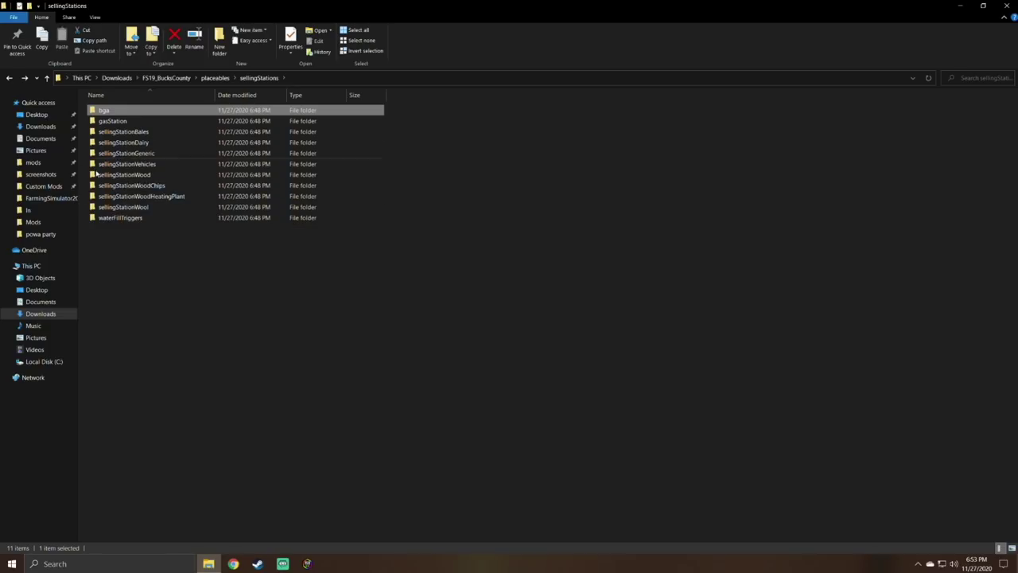
Return to the Downloads folder and open the maps folder inside the extracted FS19_BucksCounty mod.
{"action": "left_click", "coordinate": [8, 77]}
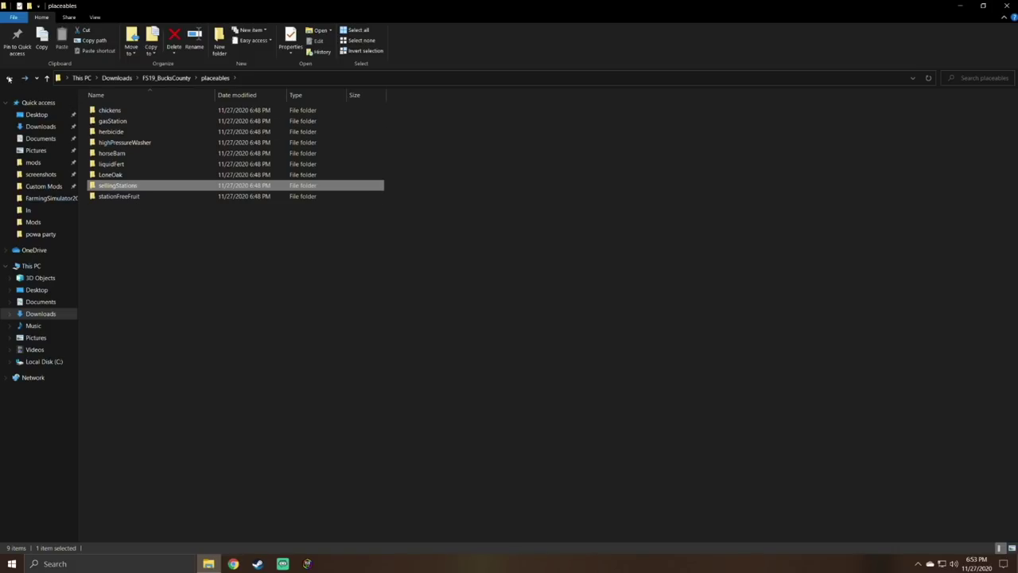
{"action": "left_click", "coordinate": [9, 78]}
{"action": "left_click", "coordinate": [8, 77]}
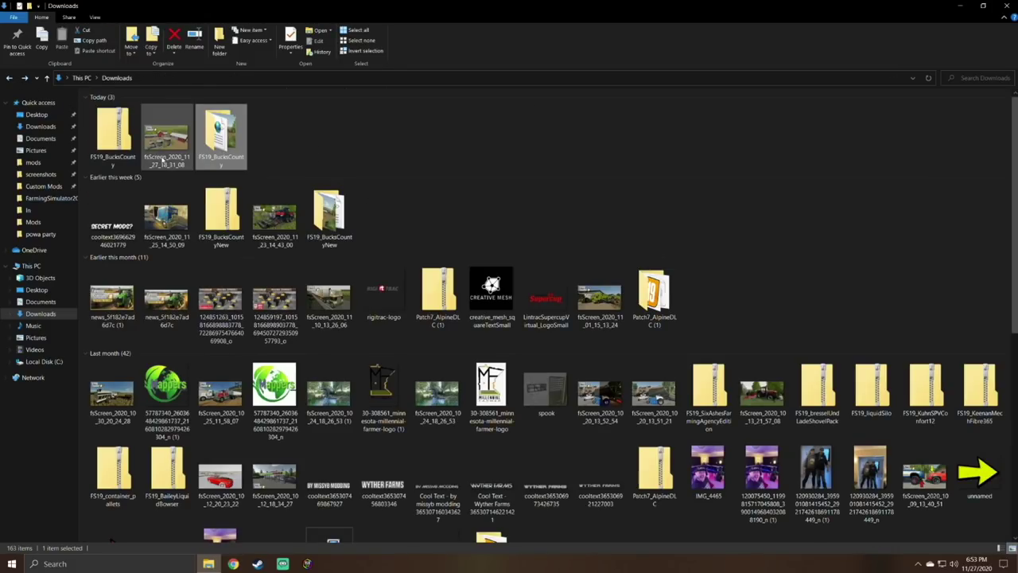
{"action": "double_click", "coordinate": [221, 134]}
{"action": "double_click", "coordinate": [133, 111]}
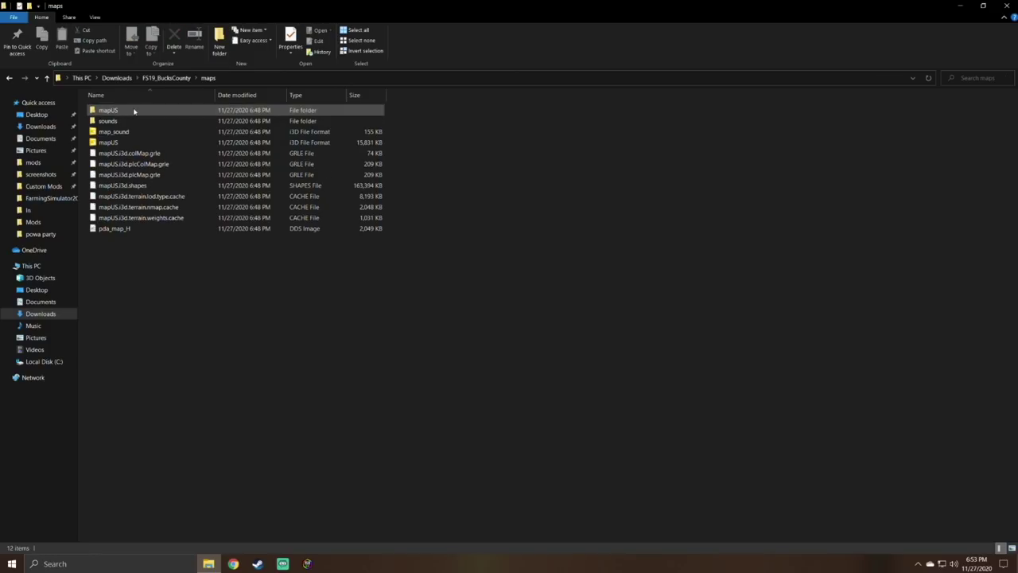
Open the mapUS i3D file in GIANTS Editor and dismiss the editor update notice.
{"action": "left_click", "coordinate": [129, 143]}
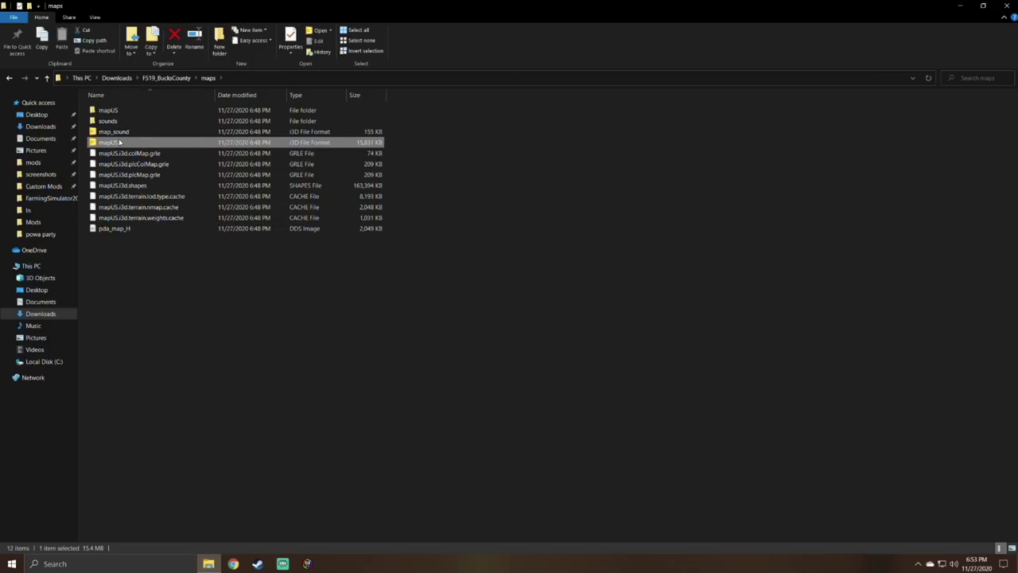
{"action": "right_click", "coordinate": [119, 142]}
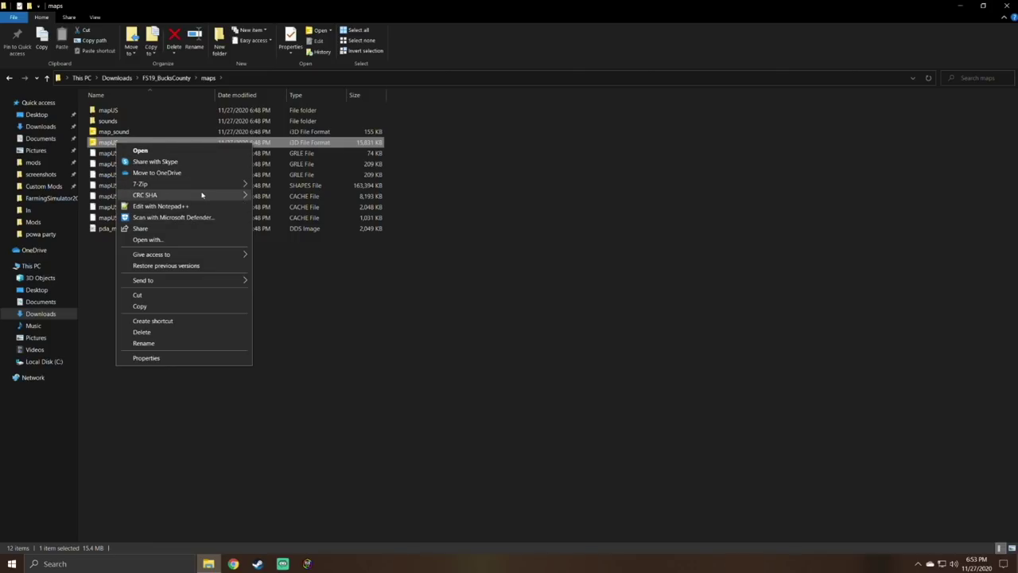
{"action": "left_click", "coordinate": [294, 279]}
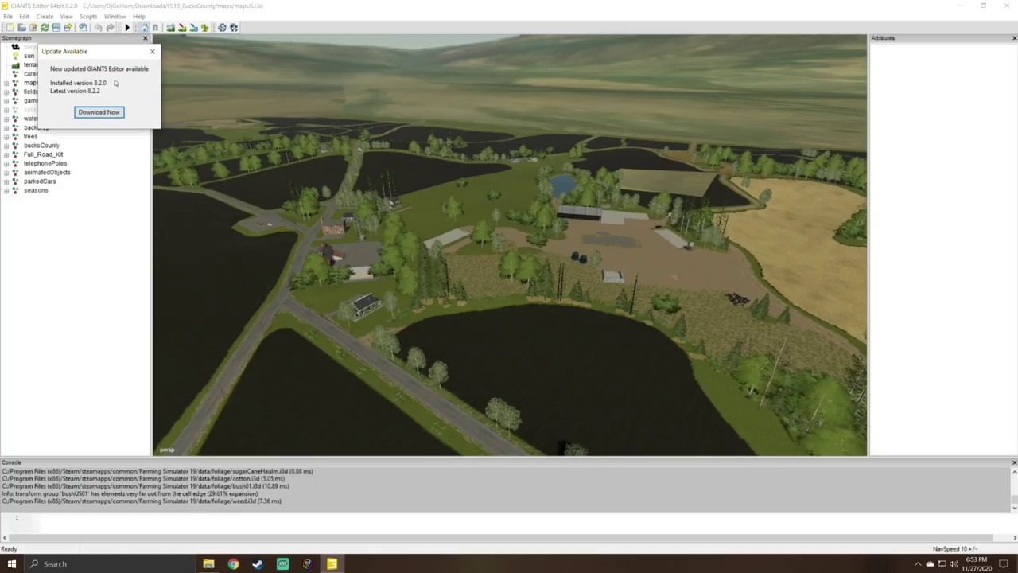
{"action": "left_click", "coordinate": [152, 51]}
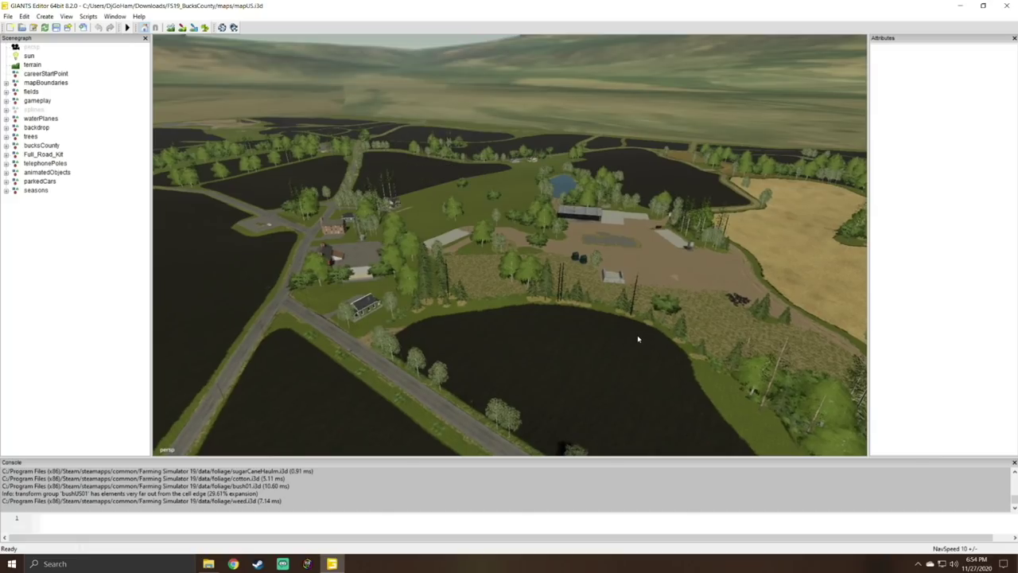
Examine the farmyard in the 3D view, including the open shed, the green tanks and the concrete bunker.
{"action": "scroll", "coordinate": [637, 339], "scroll_direction": "up", "scroll_amount": 6}
{"action": "scroll", "coordinate": [634, 296], "scroll_direction": "up", "scroll_amount": 5}
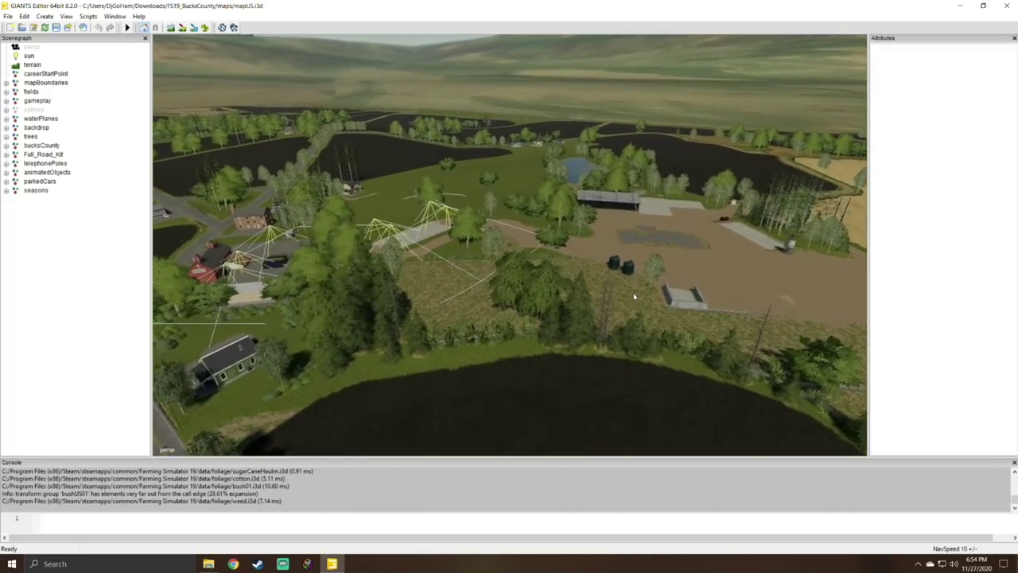
{"action": "scroll", "coordinate": [633, 297], "scroll_direction": "up", "scroll_amount": 2}
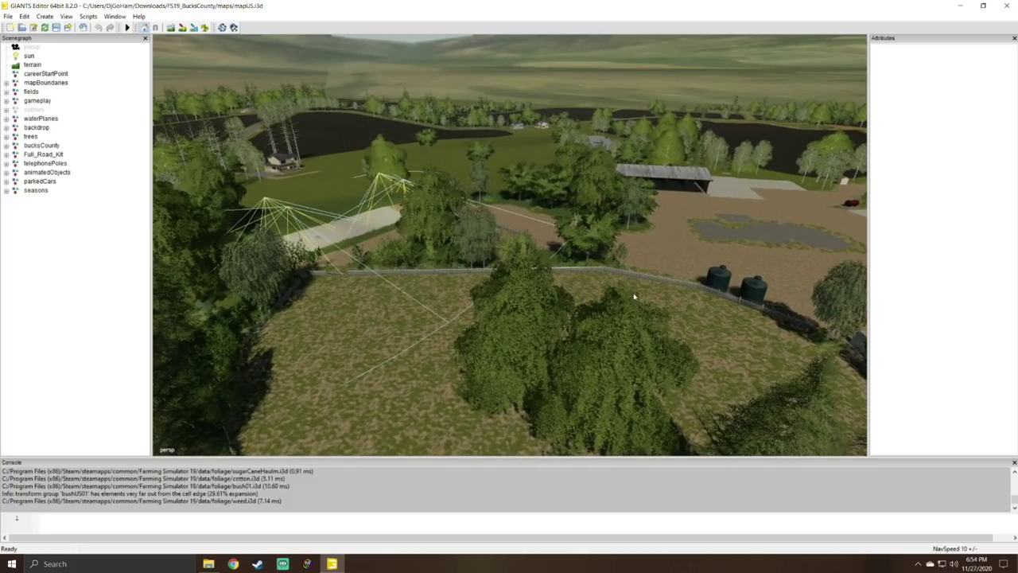
{"action": "left_click_drag", "start_coordinate": [639, 254], "coordinate": [723, 208], "text": "alt"}
{"action": "scroll", "coordinate": [730, 237], "scroll_direction": "up", "scroll_amount": 3}
{"action": "scroll", "coordinate": [723, 209], "scroll_direction": "up", "scroll_amount": 1}
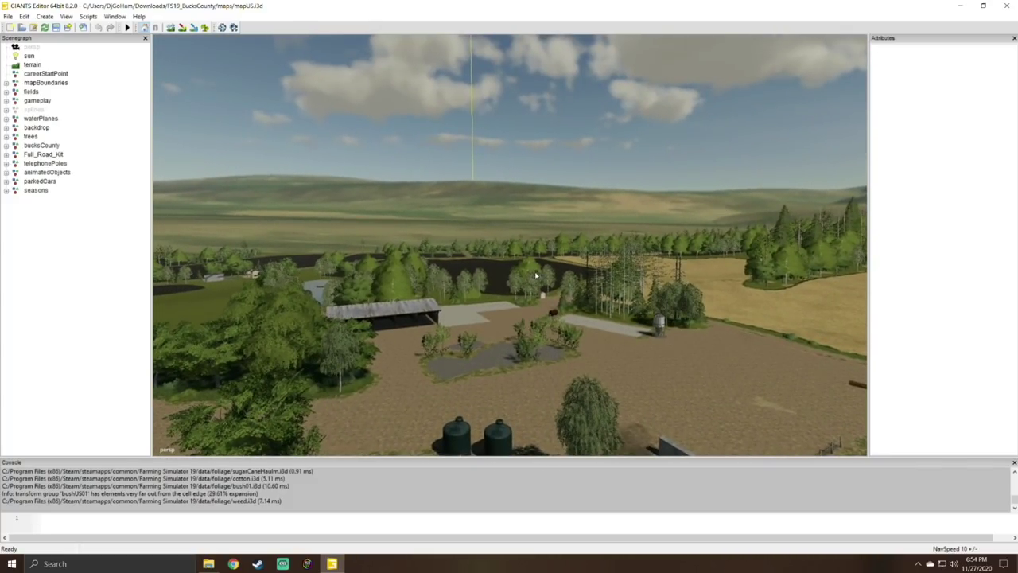
{"action": "left_click_drag", "start_coordinate": [691, 355], "coordinate": [761, 397], "text": "alt"}
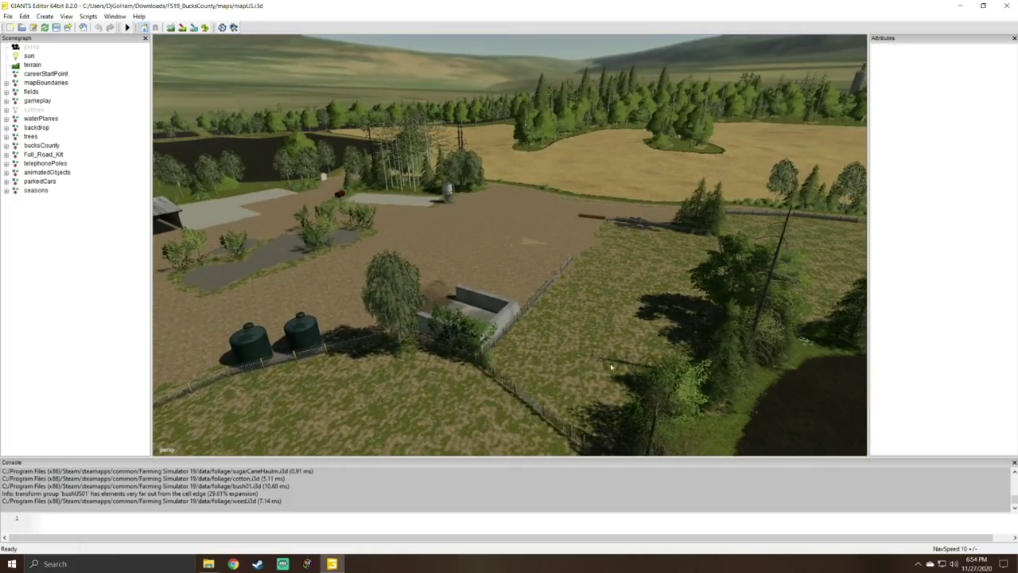
{"action": "left_click_drag", "start_coordinate": [593, 294], "coordinate": [521, 268], "text": "alt"}
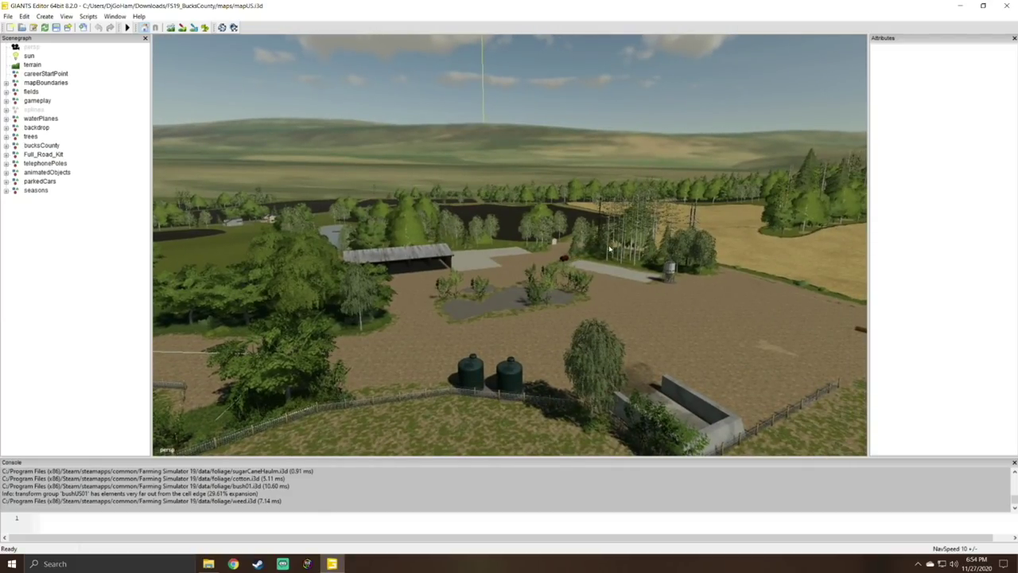
{"action": "left_click_drag", "start_coordinate": [709, 322], "coordinate": [702, 282], "text": "alt"}
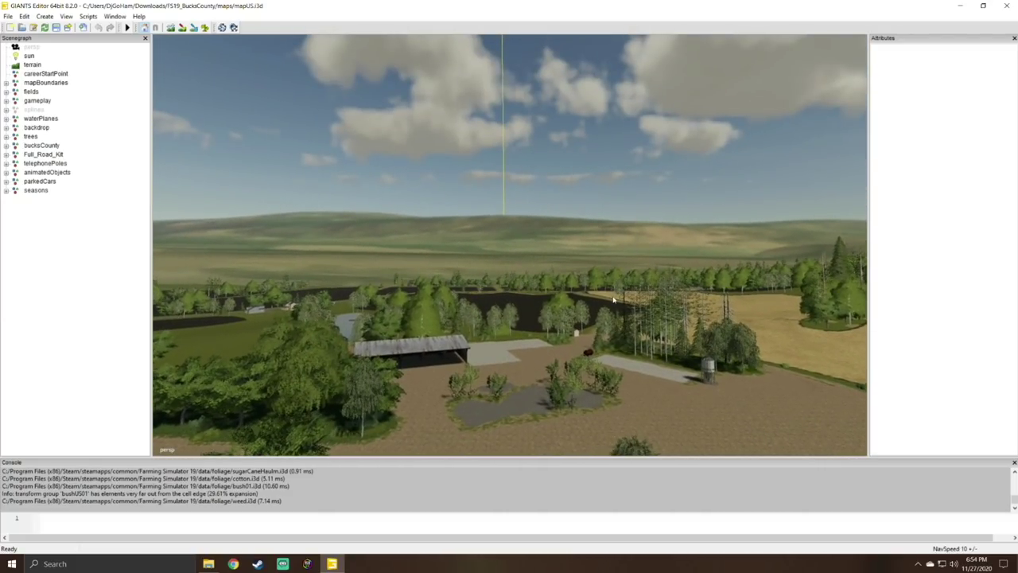
Find the grill beside the dirt track near the cornfield and select it to view its attributes.
{"action": "scroll", "coordinate": [613, 299], "scroll_direction": "up", "scroll_amount": 8}
{"action": "left_click_drag", "start_coordinate": [613, 300], "coordinate": [636, 291], "text": "alt"}
{"action": "scroll", "coordinate": [635, 302], "scroll_direction": "up", "scroll_amount": 8}
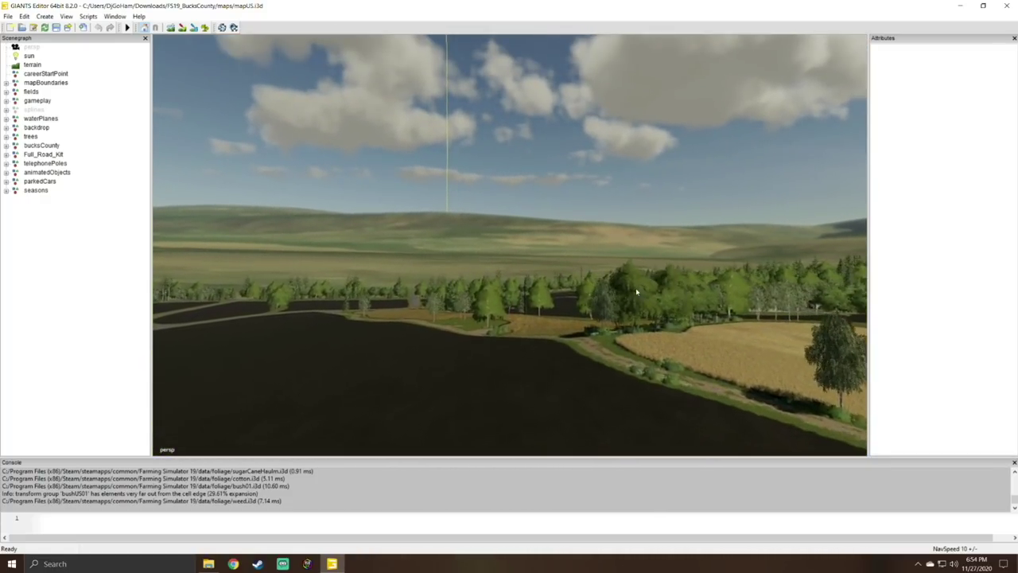
{"action": "scroll", "coordinate": [637, 293], "scroll_direction": "up", "scroll_amount": 5}
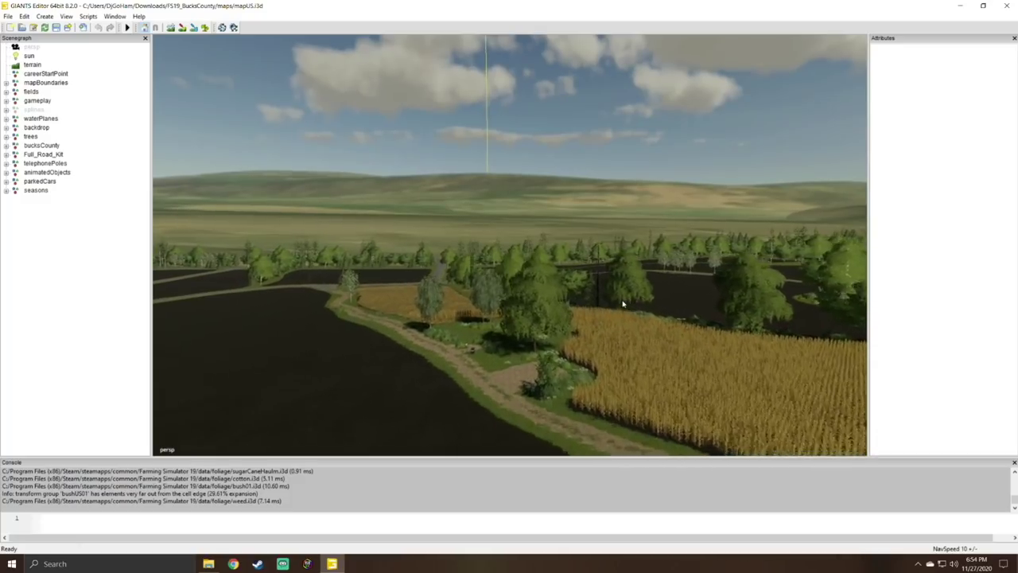
{"action": "scroll", "coordinate": [622, 303], "scroll_direction": "up", "scroll_amount": 6}
{"action": "left_click_drag", "start_coordinate": [623, 303], "coordinate": [574, 384], "text": "alt"}
{"action": "right_click_drag", "start_coordinate": [575, 384], "coordinate": [625, 292], "text": "alt"}
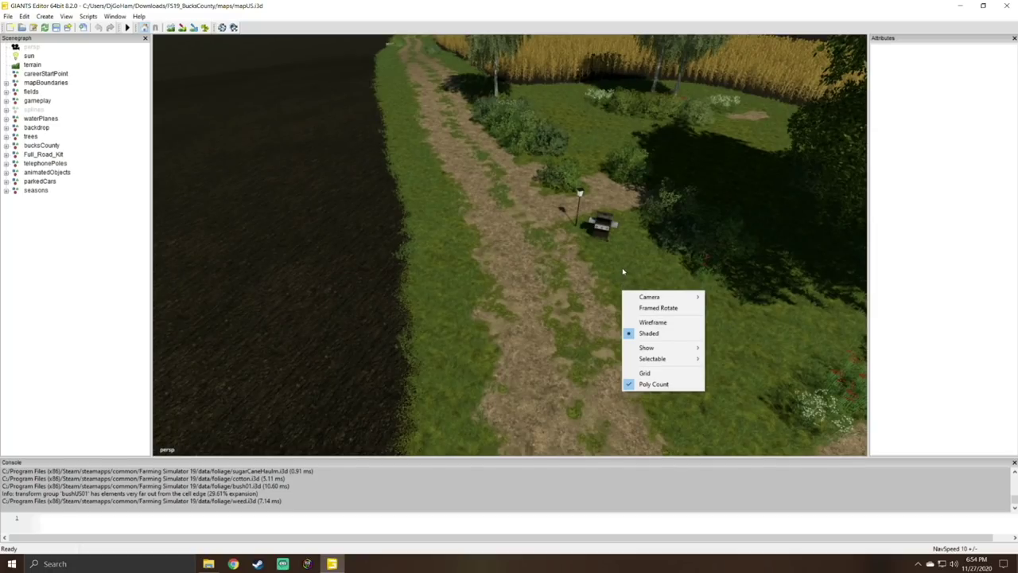
{"action": "left_click", "coordinate": [613, 263]}
{"action": "left_click", "coordinate": [603, 229]}
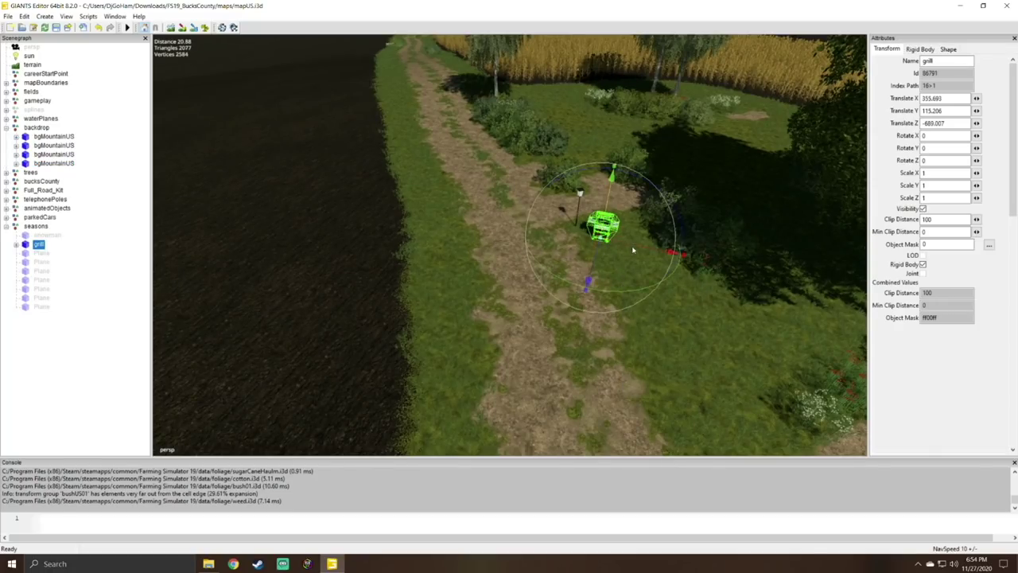
Inspect the oldLampPointLight of the small street lamp beside the grill, and reselect the grill.
{"action": "left_click", "coordinate": [580, 199]}
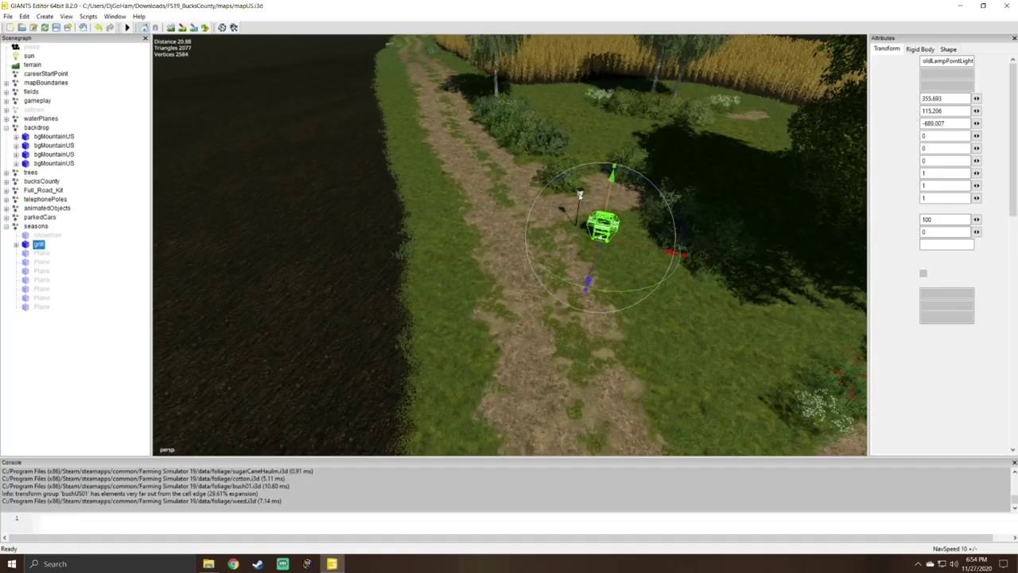
{"action": "left_click_drag", "start_coordinate": [701, 245], "coordinate": [815, 243], "text": "alt"}
{"action": "right_click_drag", "start_coordinate": [815, 244], "coordinate": [736, 265]}
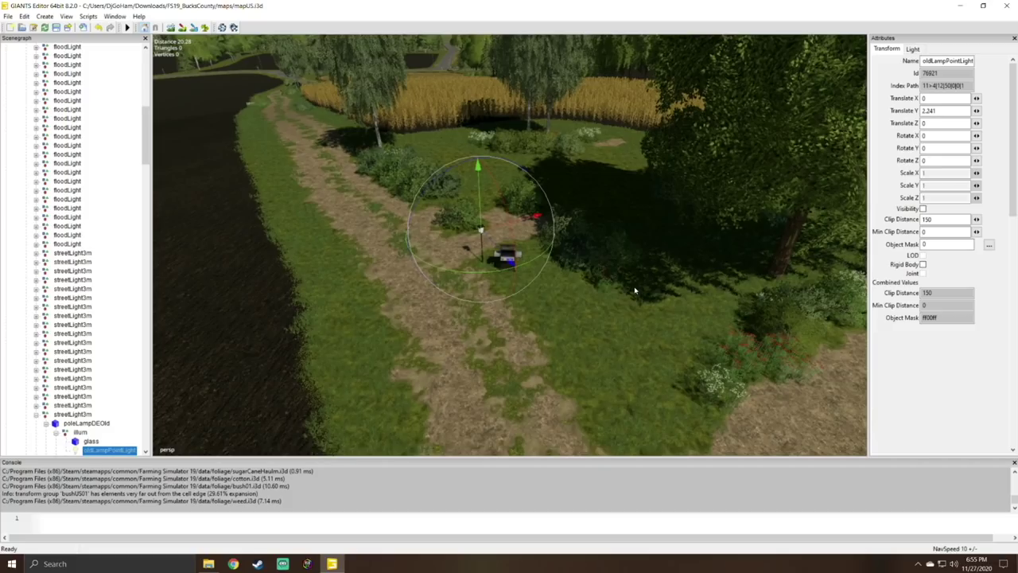
{"action": "right_click_drag", "start_coordinate": [653, 318], "coordinate": [676, 304]}
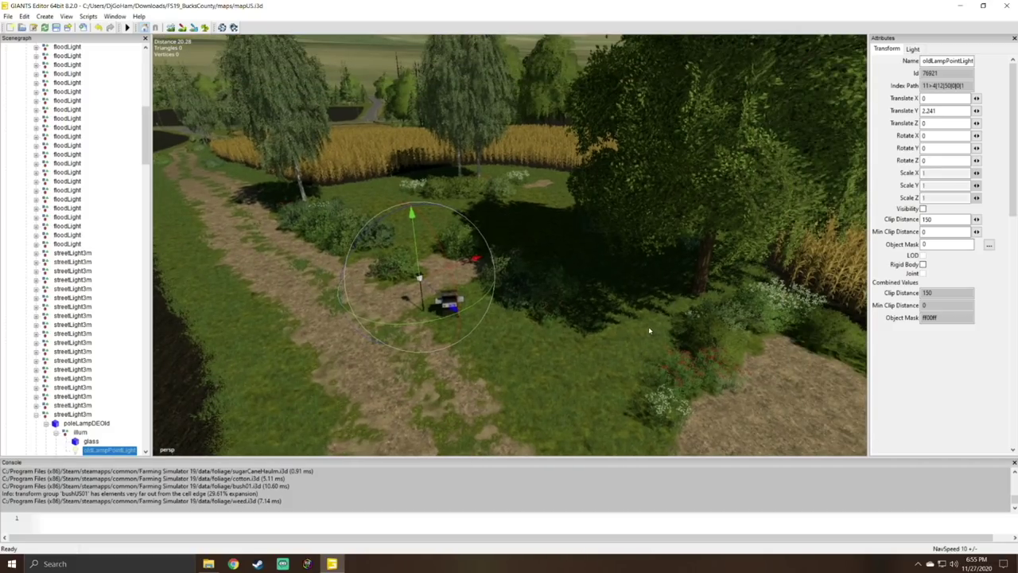
{"action": "right_click_drag", "start_coordinate": [648, 326], "coordinate": [564, 283]}
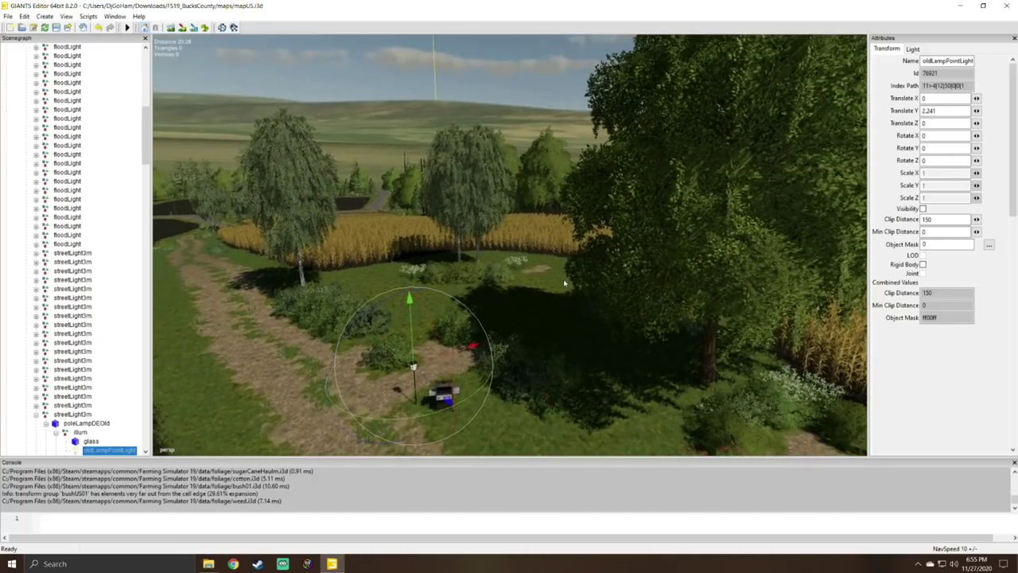
{"action": "right_click_drag", "start_coordinate": [563, 336], "coordinate": [546, 356]}
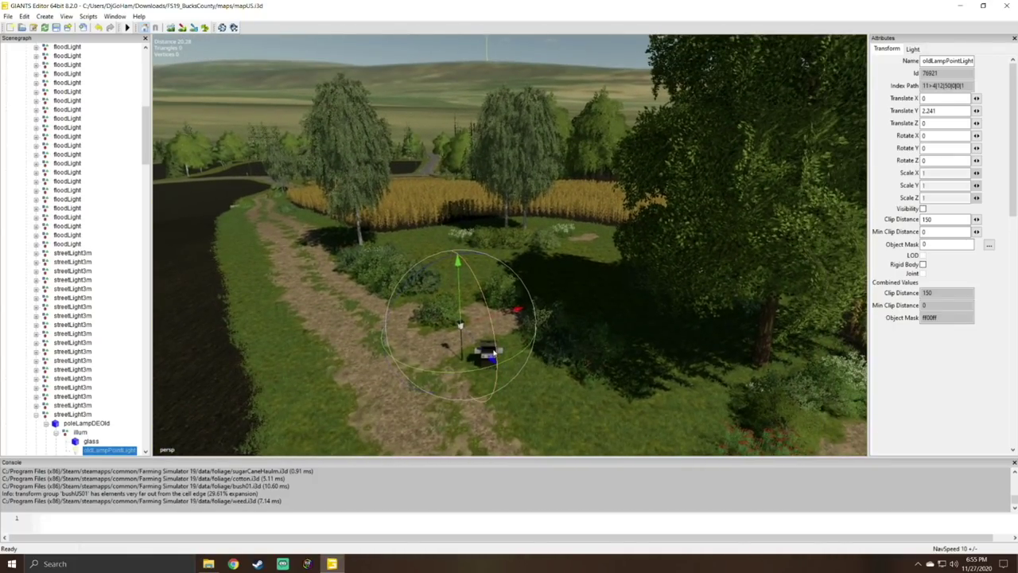
{"action": "right_click_drag", "start_coordinate": [523, 387], "coordinate": [504, 347]}
{"action": "left_click", "coordinate": [503, 318]}
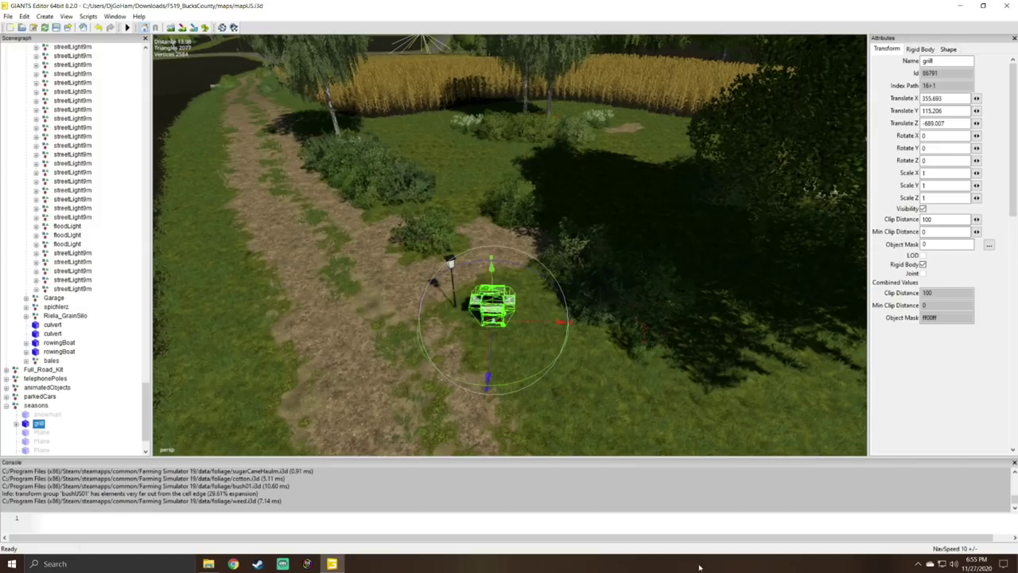
Examine the fields, tree lines and roadside vegetation beyond the cornfield in the 3D view.
{"action": "scroll", "coordinate": [616, 279], "scroll_direction": "down", "scroll_amount": 6}
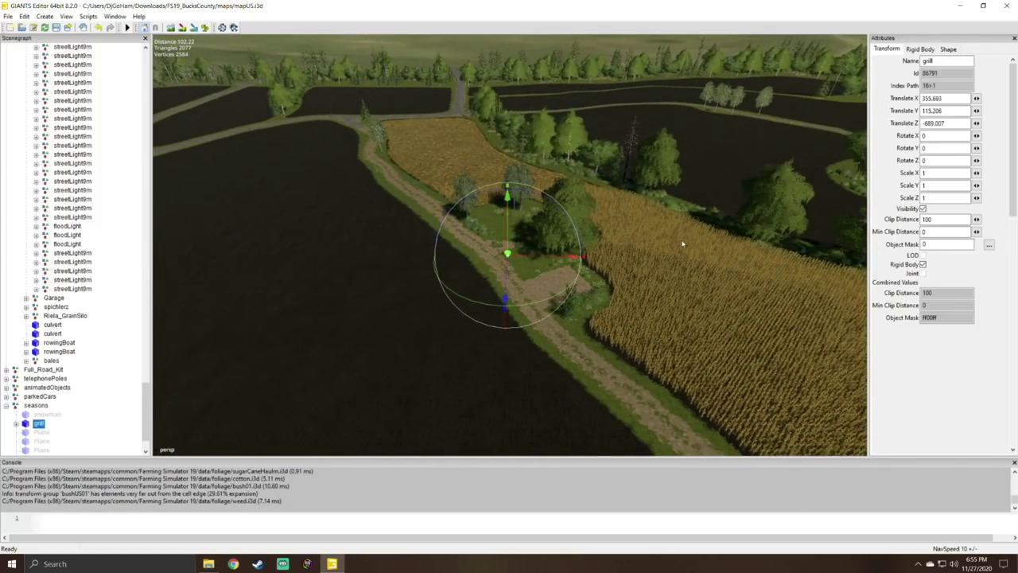
{"action": "right_click_drag", "start_coordinate": [681, 243], "coordinate": [827, 214]}
{"action": "scroll", "coordinate": [546, 239], "scroll_direction": "up", "scroll_amount": 2}
{"action": "left_click_drag", "start_coordinate": [545, 238], "coordinate": [350, 237], "text": "alt"}
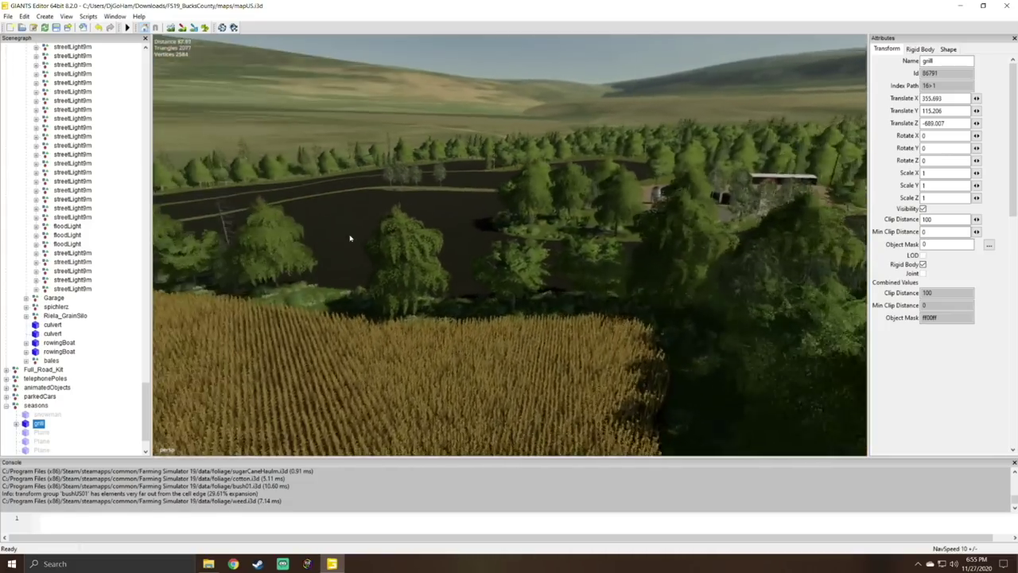
{"action": "scroll", "coordinate": [389, 237], "scroll_direction": "up", "scroll_amount": 2}
{"action": "scroll", "coordinate": [417, 236], "scroll_direction": "up", "scroll_amount": 3}
{"action": "left_click_drag", "start_coordinate": [416, 235], "coordinate": [382, 220], "text": "alt"}
{"action": "scroll", "coordinate": [394, 225], "scroll_direction": "up", "scroll_amount": 2}
{"action": "scroll", "coordinate": [382, 220], "scroll_direction": "up", "scroll_amount": 8}
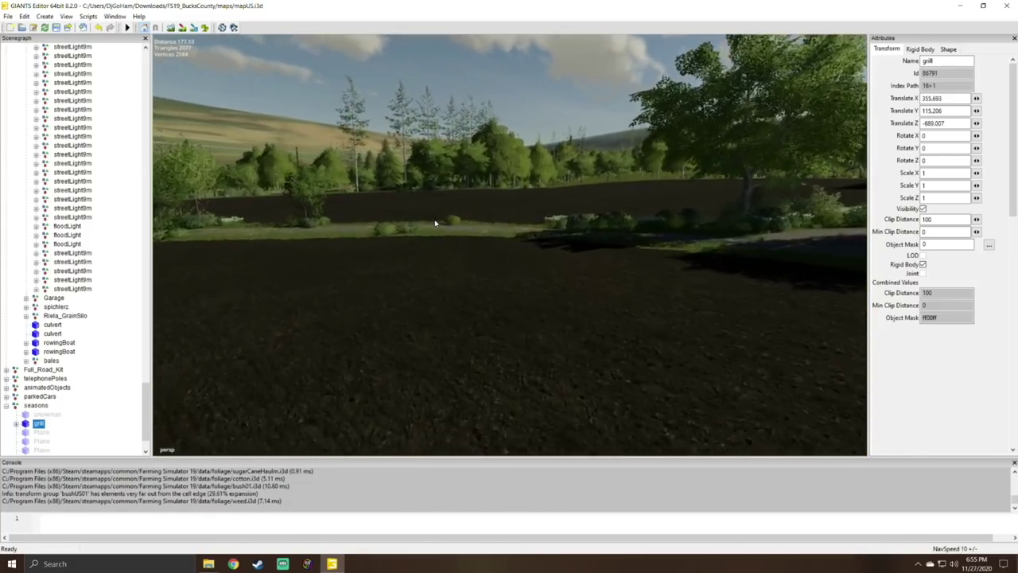
{"action": "scroll", "coordinate": [435, 223], "scroll_direction": "up", "scroll_amount": 8}
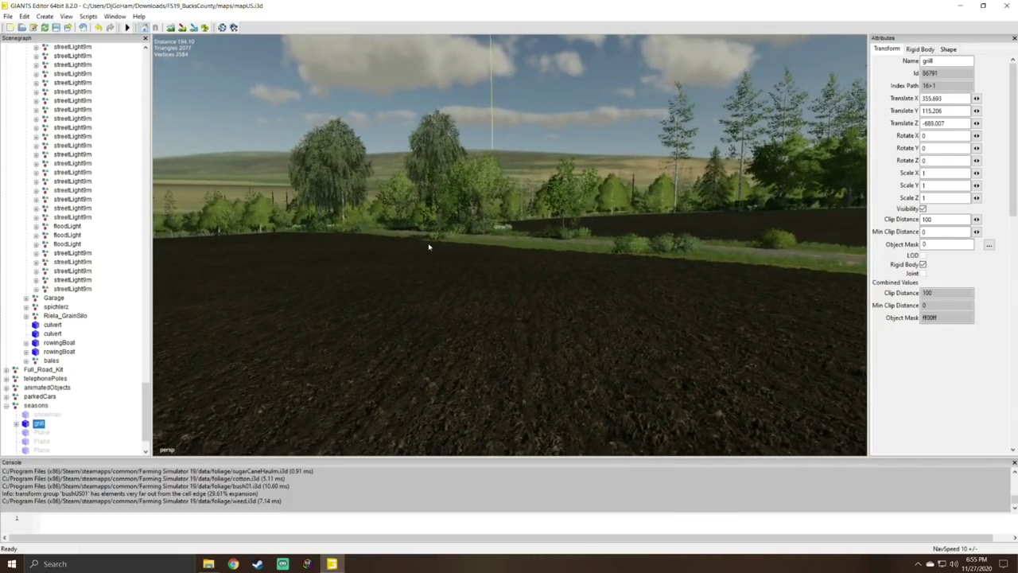
{"action": "scroll", "coordinate": [457, 248], "scroll_direction": "up", "scroll_amount": 6}
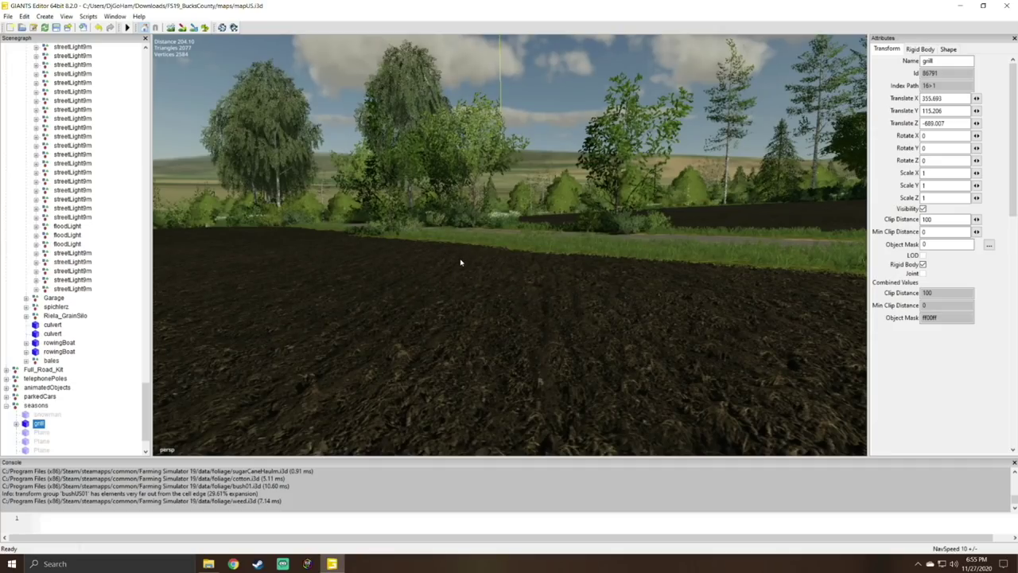
{"action": "scroll", "coordinate": [461, 261], "scroll_direction": "up", "scroll_amount": 1}
{"action": "scroll", "coordinate": [405, 252], "scroll_direction": "up", "scroll_amount": 2}
{"action": "left_click_drag", "start_coordinate": [389, 252], "coordinate": [533, 282], "text": "alt"}
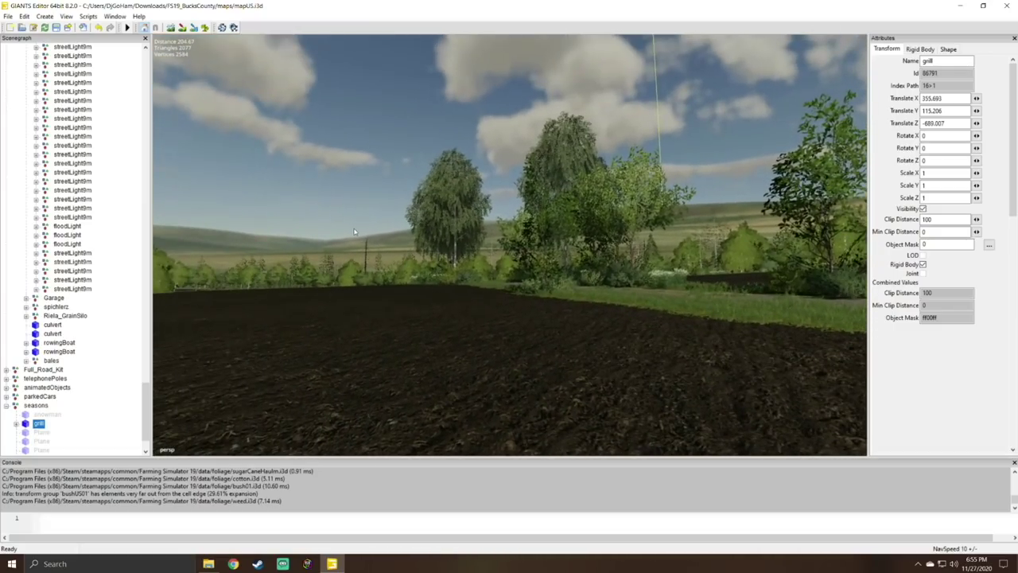
{"action": "scroll", "coordinate": [533, 282], "scroll_direction": "up", "scroll_amount": 4}
{"action": "right_click_drag", "start_coordinate": [561, 293], "coordinate": [652, 340]}
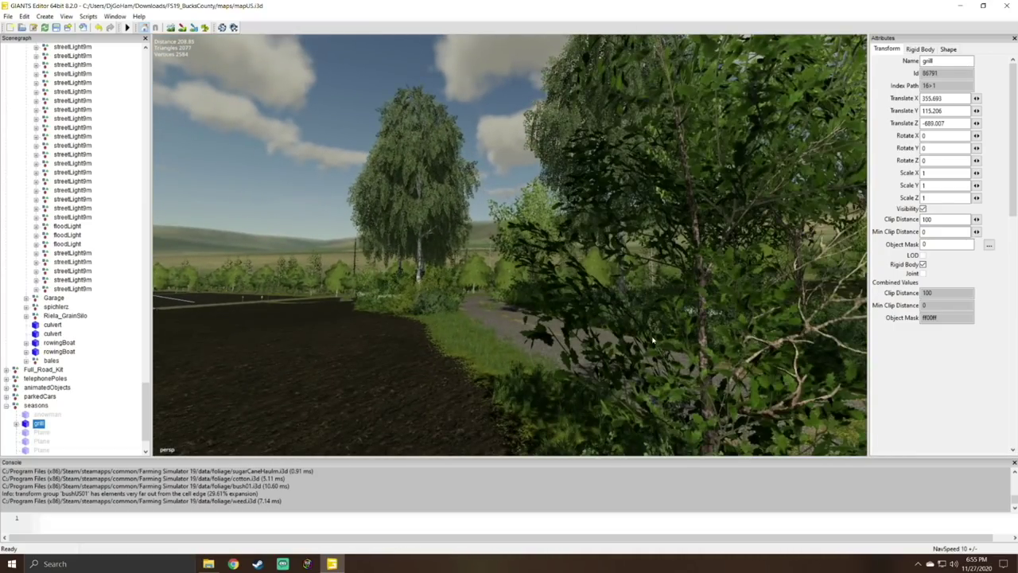
Delete the tall tree4m tree from the hedgerow between the two plowed fields and check the surrounding strip.
{"action": "left_click", "coordinate": [709, 367]}
{"action": "left_click_drag", "start_coordinate": [757, 409], "coordinate": [734, 406], "text": "alt"}
{"action": "scroll", "coordinate": [746, 422], "scroll_direction": "down", "scroll_amount": 5}
{"action": "right_click_drag", "start_coordinate": [679, 365], "coordinate": [705, 329]}
{"action": "scroll", "coordinate": [705, 329], "scroll_direction": "up", "scroll_amount": 5}
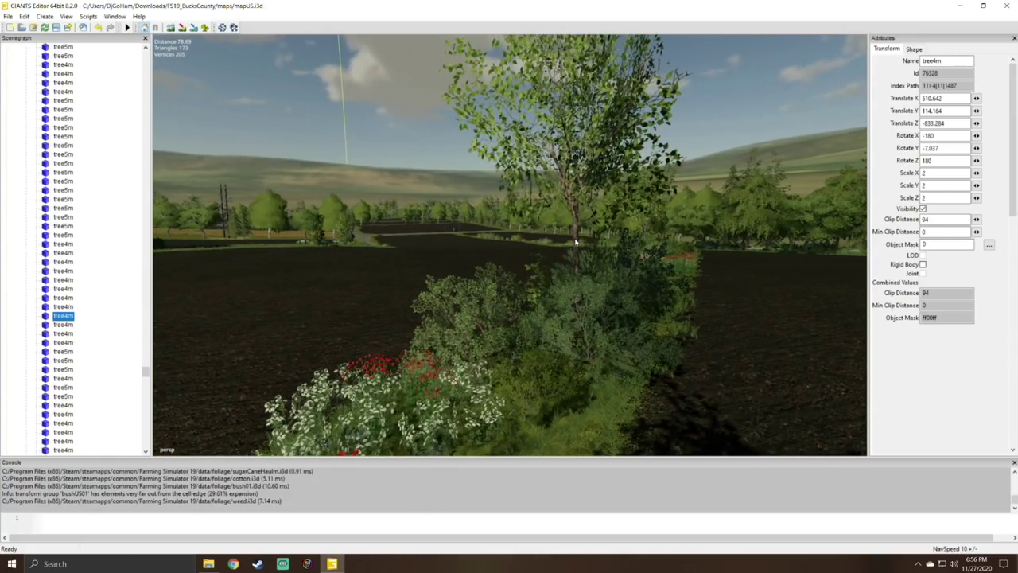
{"action": "left_click", "coordinate": [576, 241]}
{"action": "key", "text": "Delete"}
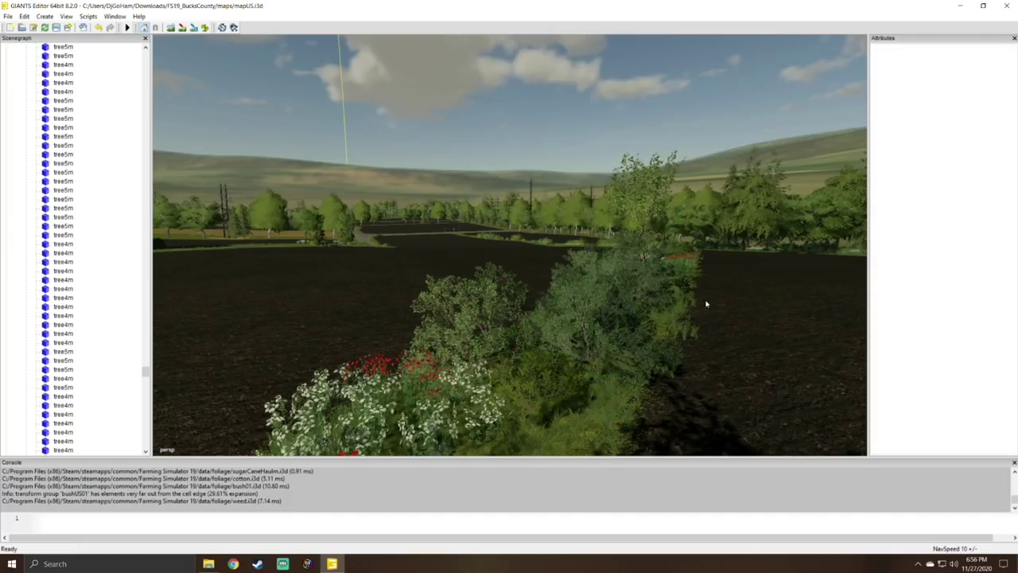
{"action": "scroll", "coordinate": [722, 343], "scroll_direction": "down", "scroll_amount": 5}
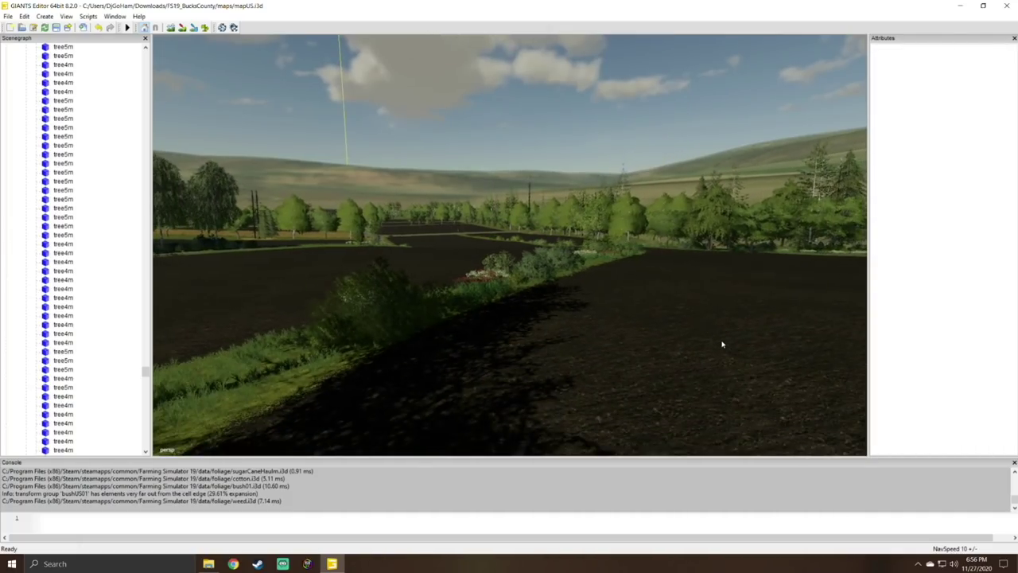
{"action": "left_click_drag", "start_coordinate": [695, 336], "coordinate": [681, 397], "text": "alt"}
{"action": "scroll", "coordinate": [679, 392], "scroll_direction": "down", "scroll_amount": 4}
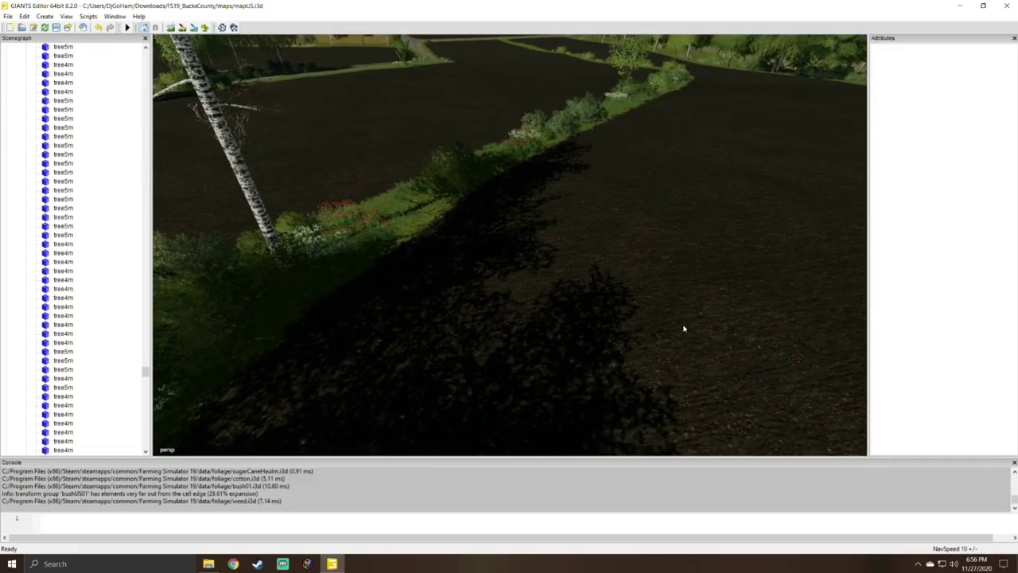
{"action": "left_click_drag", "start_coordinate": [684, 326], "coordinate": [718, 293], "text": "alt"}
{"action": "right_click_drag", "start_coordinate": [717, 294], "coordinate": [640, 279]}
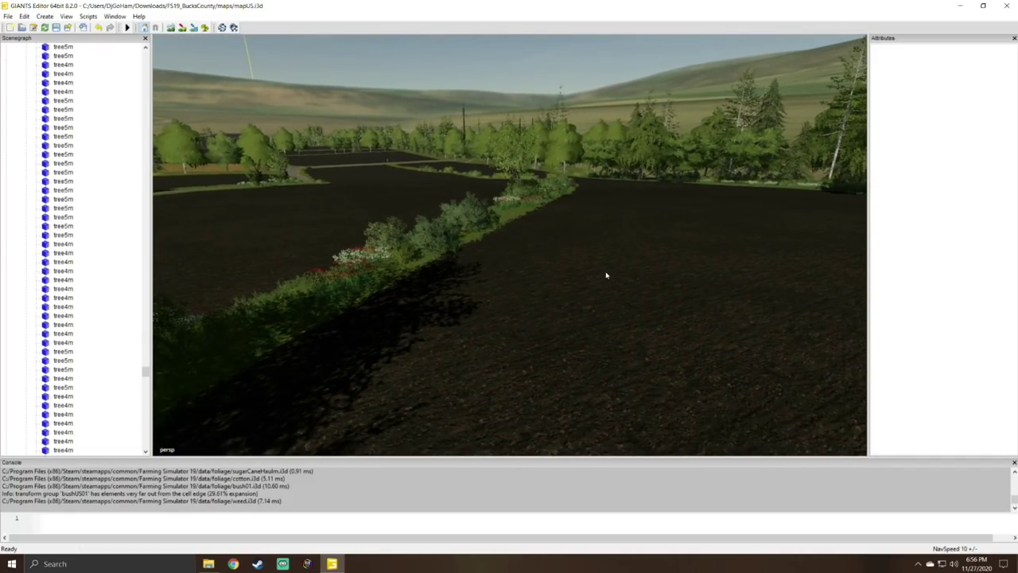
Delete the leafy tree5m tree growing in the bushy hedgerow between the two plowed fields.
{"action": "right_click_drag", "start_coordinate": [605, 275], "coordinate": [553, 233]}
{"action": "scroll", "coordinate": [551, 239], "scroll_direction": "up", "scroll_amount": 5}
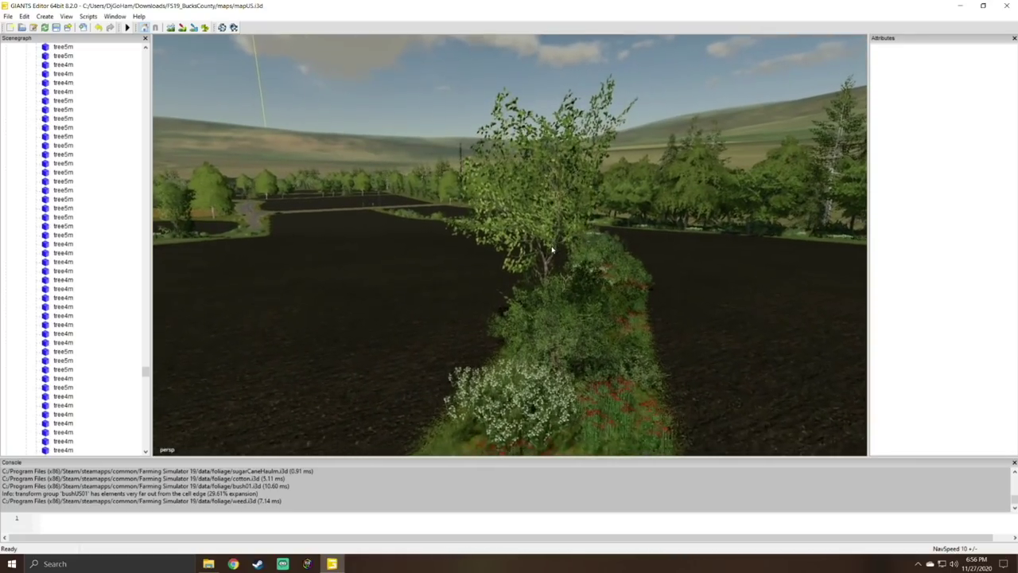
{"action": "left_click", "coordinate": [549, 267]}
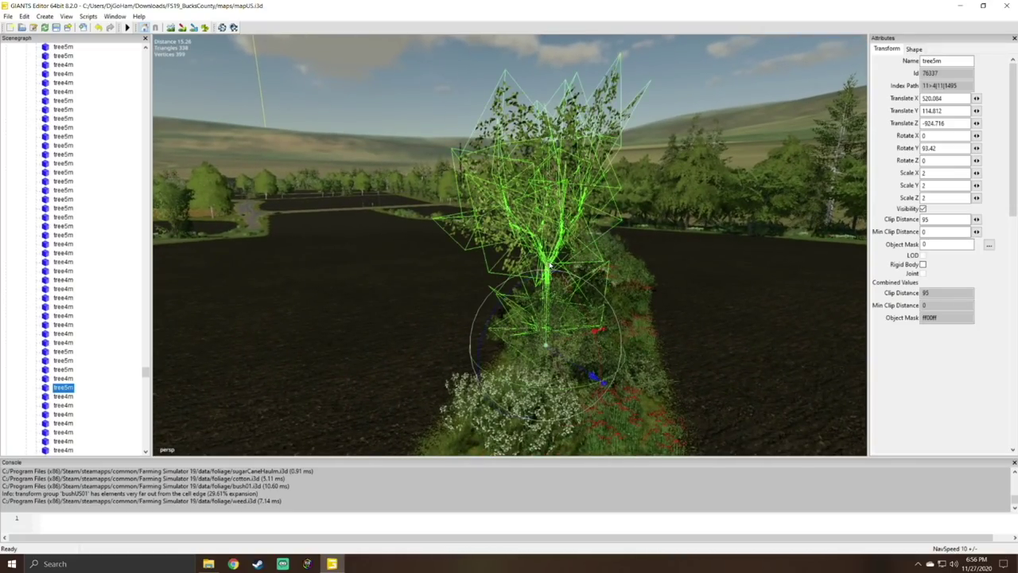
{"action": "key", "text": "Delete"}
Examine the road, the plowed fields and the wooded field borders past the hedgerow in the 3D view.
{"action": "left_click_drag", "start_coordinate": [510, 239], "coordinate": [452, 149], "text": "alt"}
{"action": "scroll", "coordinate": [455, 135], "scroll_direction": "up", "scroll_amount": 4}
{"action": "scroll", "coordinate": [455, 136], "scroll_direction": "up", "scroll_amount": 3}
{"action": "scroll", "coordinate": [452, 150], "scroll_direction": "up", "scroll_amount": 3}
{"action": "scroll", "coordinate": [451, 150], "scroll_direction": "up", "scroll_amount": 4}
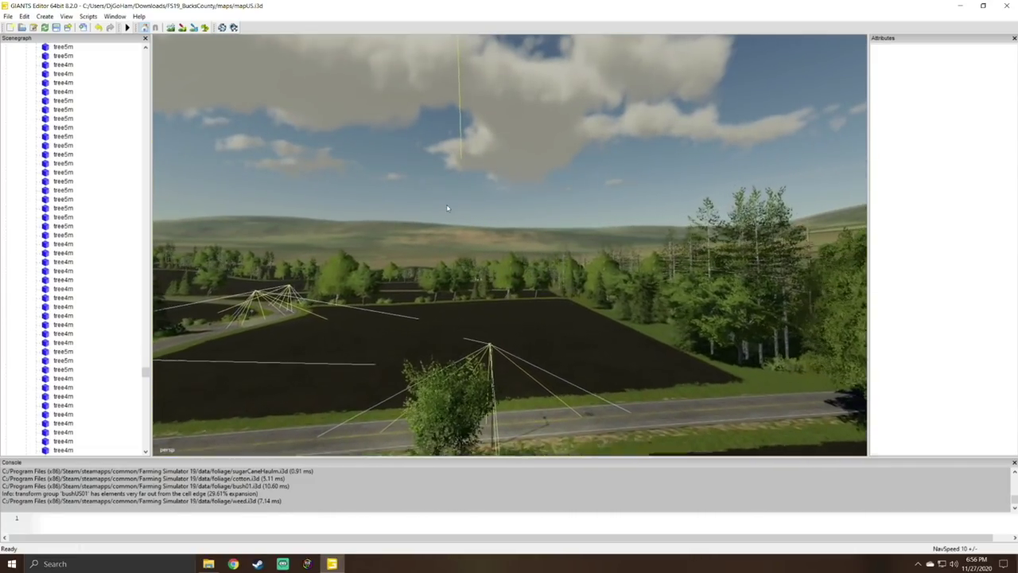
{"action": "left_click_drag", "start_coordinate": [495, 277], "coordinate": [363, 339], "text": "alt"}
{"action": "right_click_drag", "start_coordinate": [363, 339], "coordinate": [220, 324]}
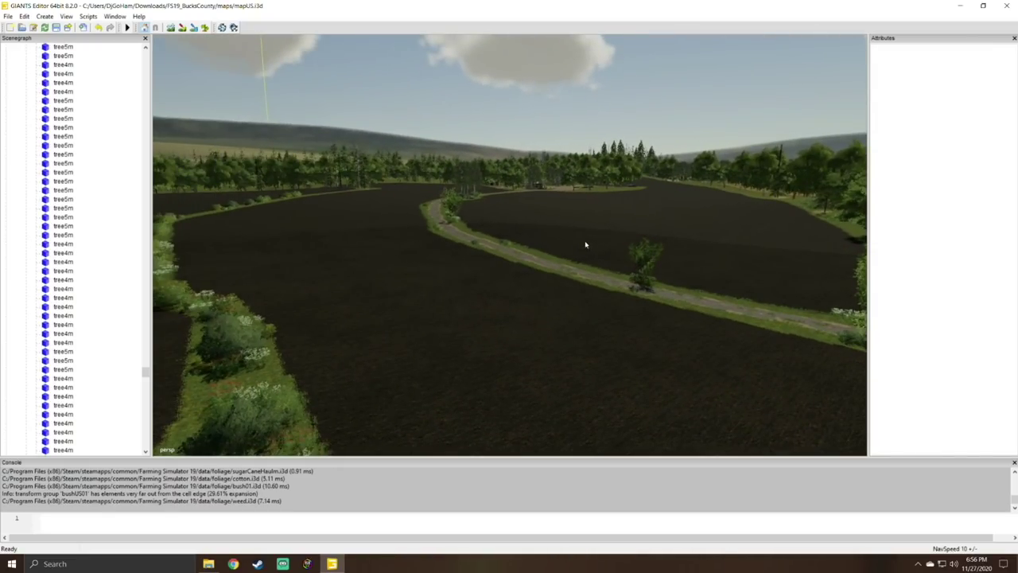
{"action": "right_click_drag", "start_coordinate": [585, 245], "coordinate": [732, 364]}
{"action": "key", "text": "w"}
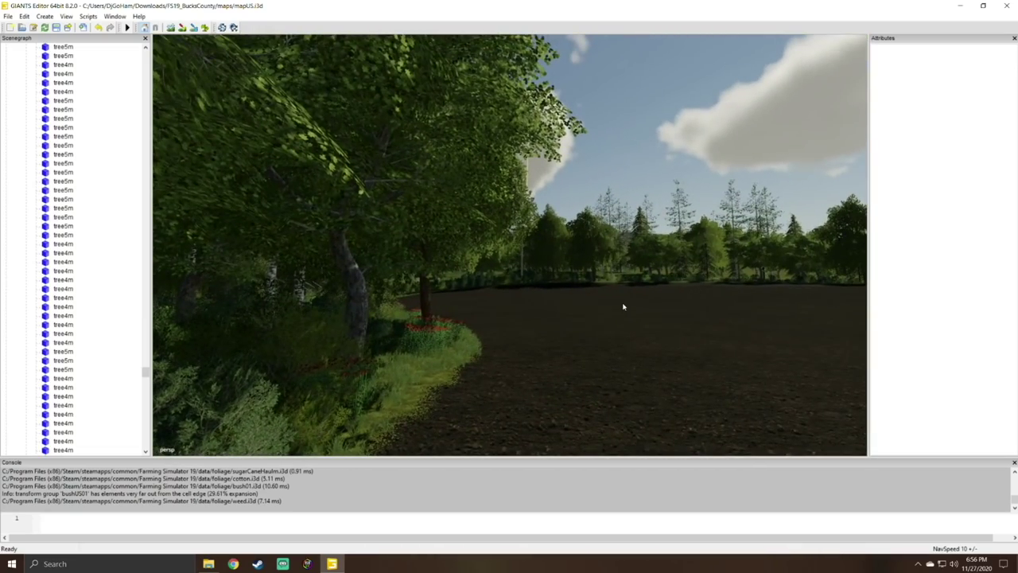
{"action": "left_click_drag", "start_coordinate": [624, 306], "coordinate": [546, 327], "text": "alt"}
{"action": "scroll", "coordinate": [600, 314], "scroll_direction": "up", "scroll_amount": 3}
{"action": "right_click_drag", "start_coordinate": [546, 327], "coordinate": [775, 311]}
{"action": "scroll", "coordinate": [778, 309], "scroll_direction": "up", "scroll_amount": 5}
{"action": "left_click_drag", "start_coordinate": [774, 312], "coordinate": [788, 331], "text": "alt"}
{"action": "right_click_drag", "start_coordinate": [789, 331], "coordinate": [807, 350]}
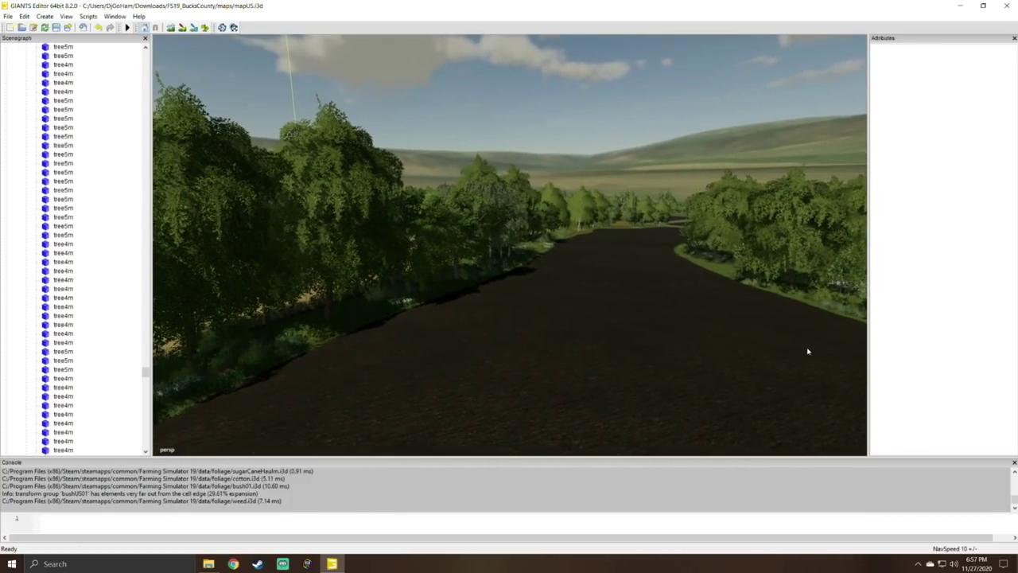
Survey the fields beside the cornfield, the curving paved road with its street lamps and the distant farmland.
{"action": "right_click_drag", "start_coordinate": [666, 358], "coordinate": [718, 357]}
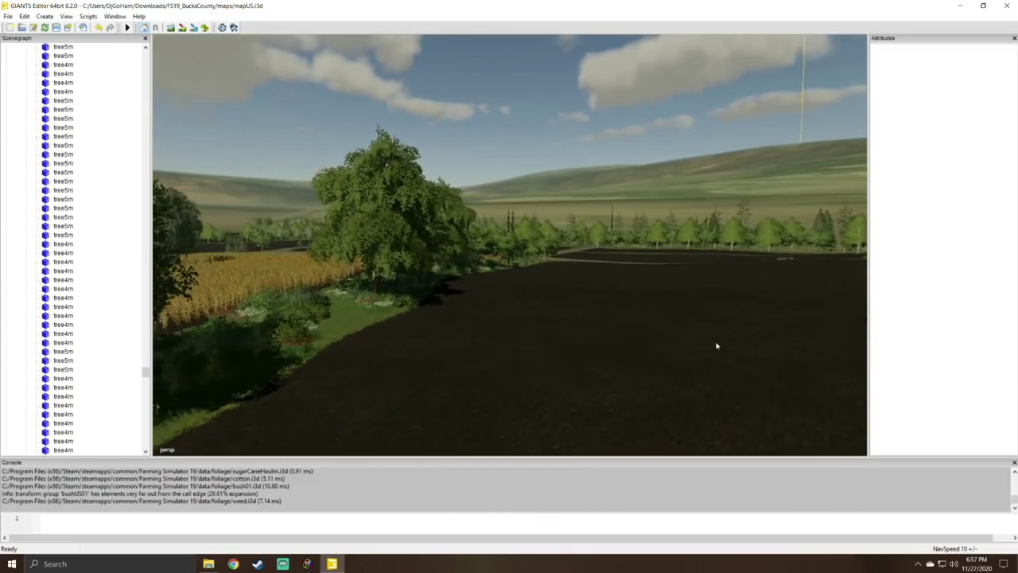
{"action": "scroll", "coordinate": [716, 345], "scroll_direction": "up", "scroll_amount": 10}
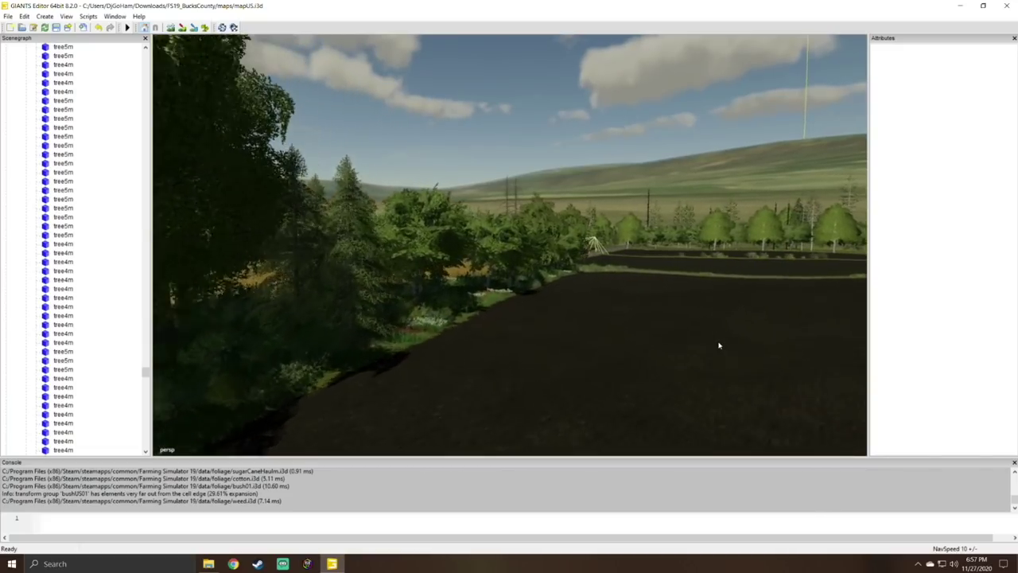
{"action": "left_click_drag", "start_coordinate": [718, 345], "coordinate": [760, 346], "text": "alt"}
{"action": "scroll", "coordinate": [750, 343], "scroll_direction": "up", "scroll_amount": 10}
{"action": "key", "text": "w"}
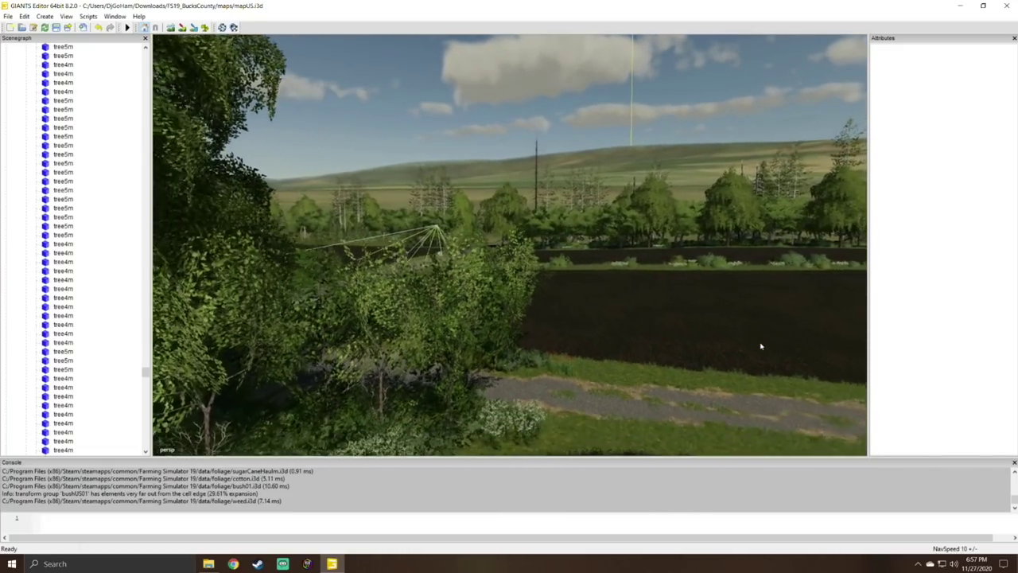
{"action": "key", "text": "w"}
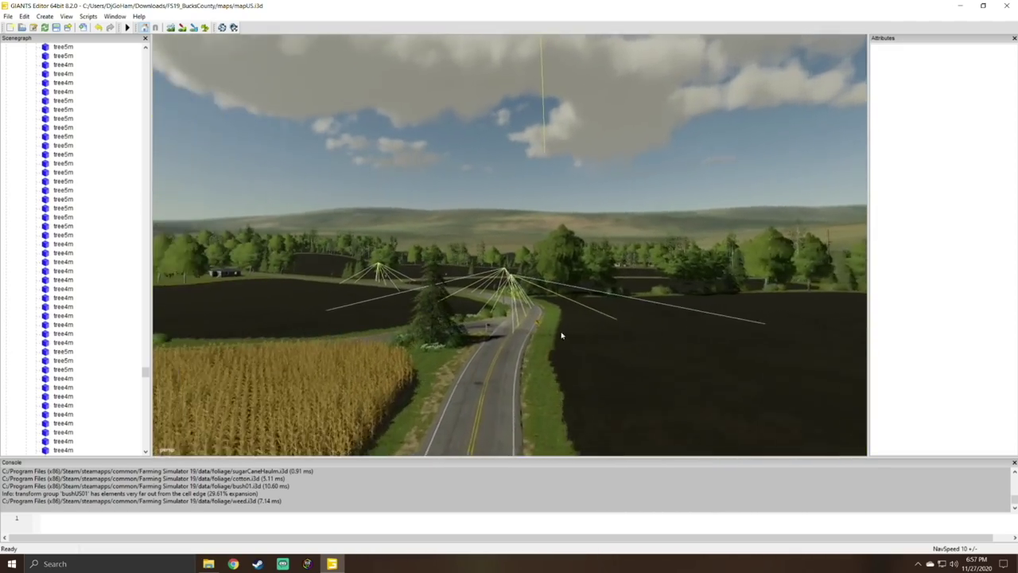
{"action": "scroll", "coordinate": [613, 342], "scroll_direction": "up", "scroll_amount": 8}
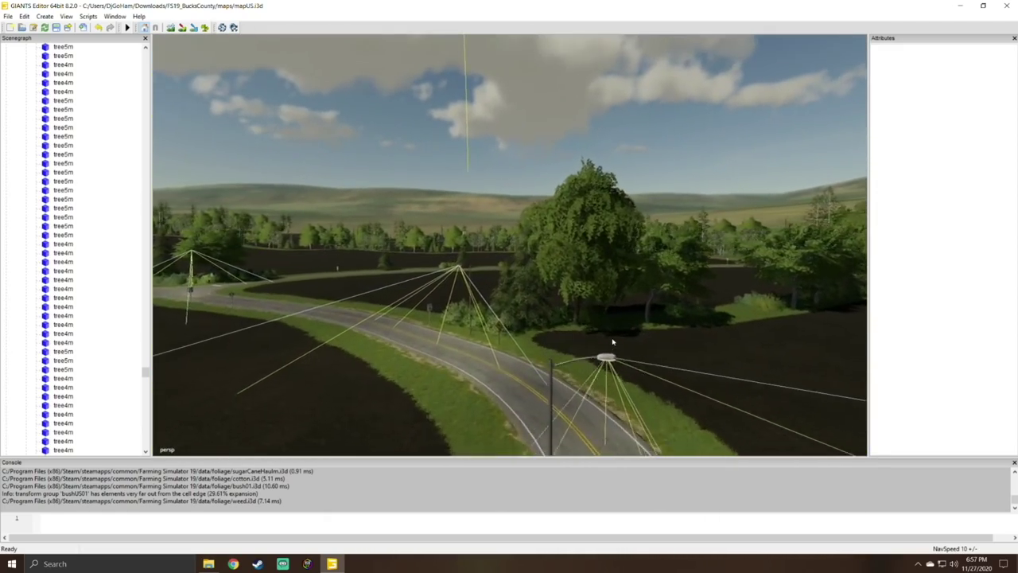
{"action": "left_click_drag", "start_coordinate": [614, 342], "coordinate": [417, 336], "text": "alt"}
{"action": "key", "text": "w"}
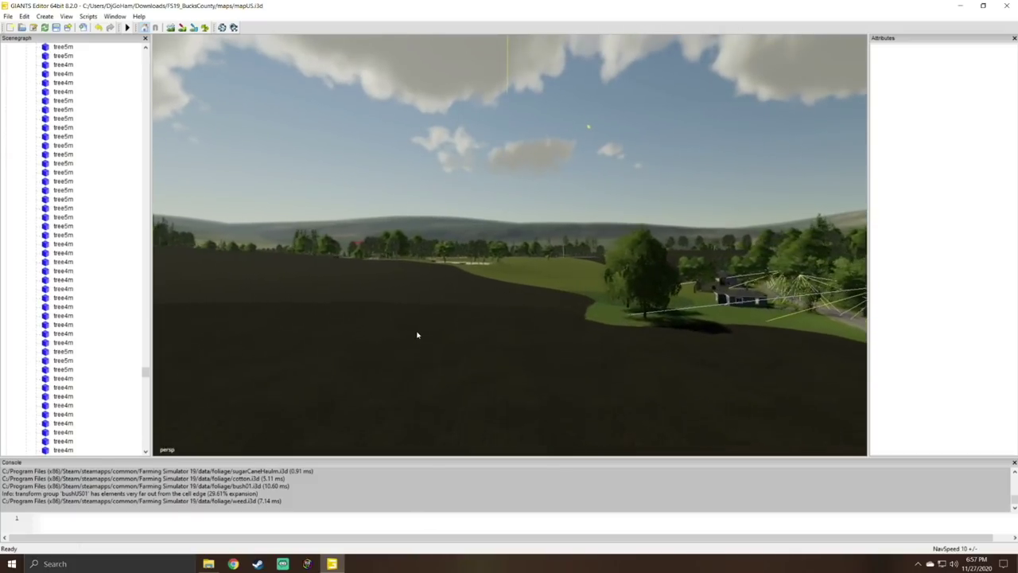
{"action": "key", "text": "w"}
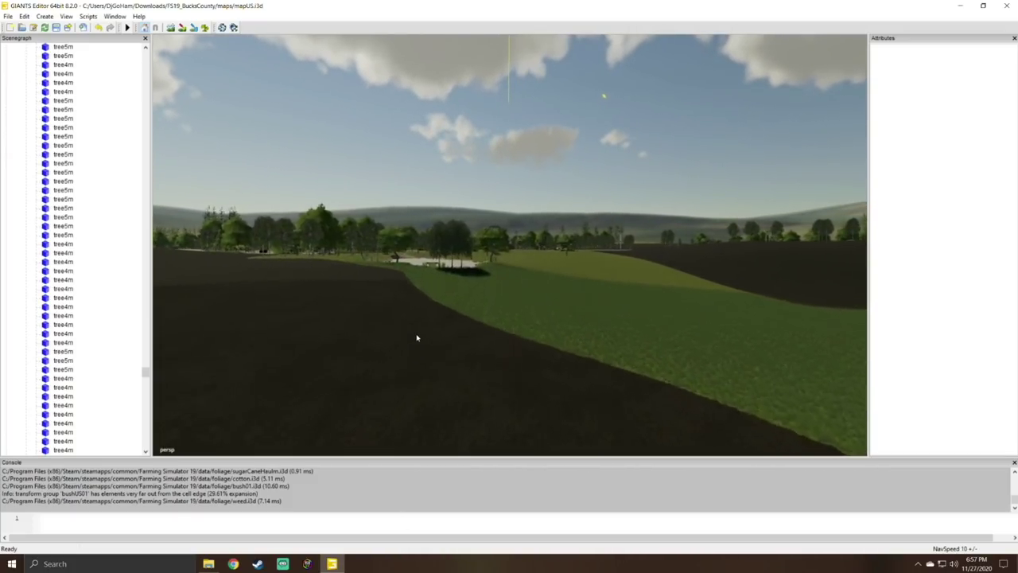
{"action": "right_click_drag", "start_coordinate": [417, 337], "coordinate": [450, 366]}
{"action": "key", "text": "w"}
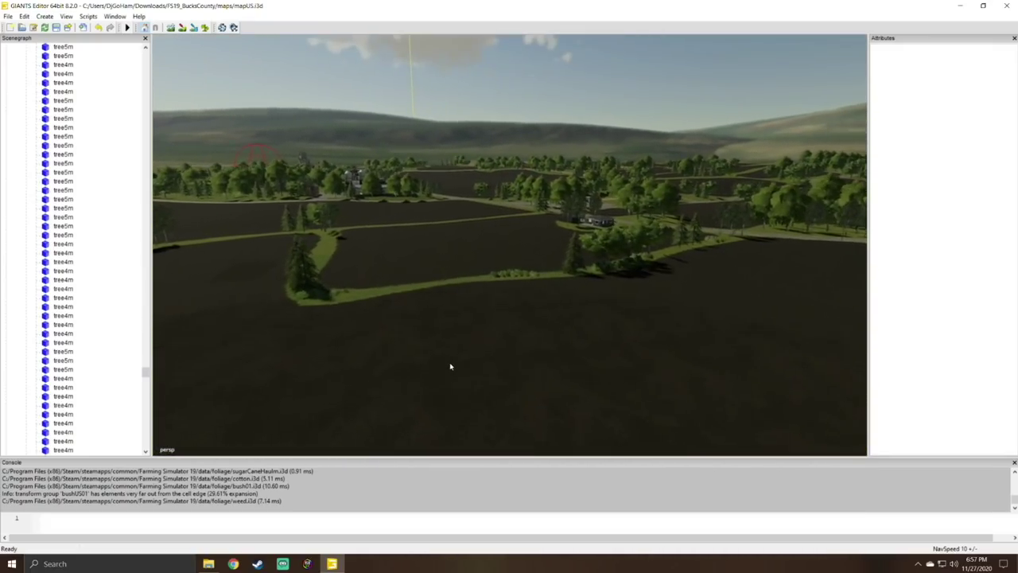
{"action": "right_click_drag", "start_coordinate": [384, 356], "coordinate": [266, 365]}
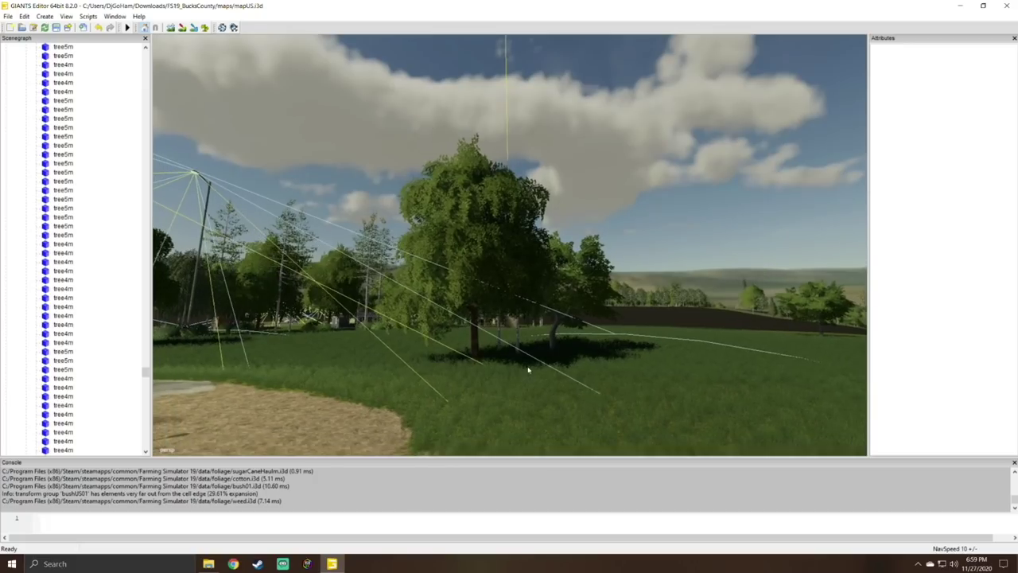
Delete the large leafy tree at the front of the tree cluster on the meadow near the lamp pole.
{"action": "mouse_move", "coordinate": [523, 363]}
{"action": "right_mouse_down"}
{"action": "mouse_move", "coordinate": [511, 404]}
{"action": "mouse_move", "coordinate": [512, 372]}
{"action": "right_mouse_up"}
{"action": "right_click_drag", "start_coordinate": [620, 391], "coordinate": [644, 389]}
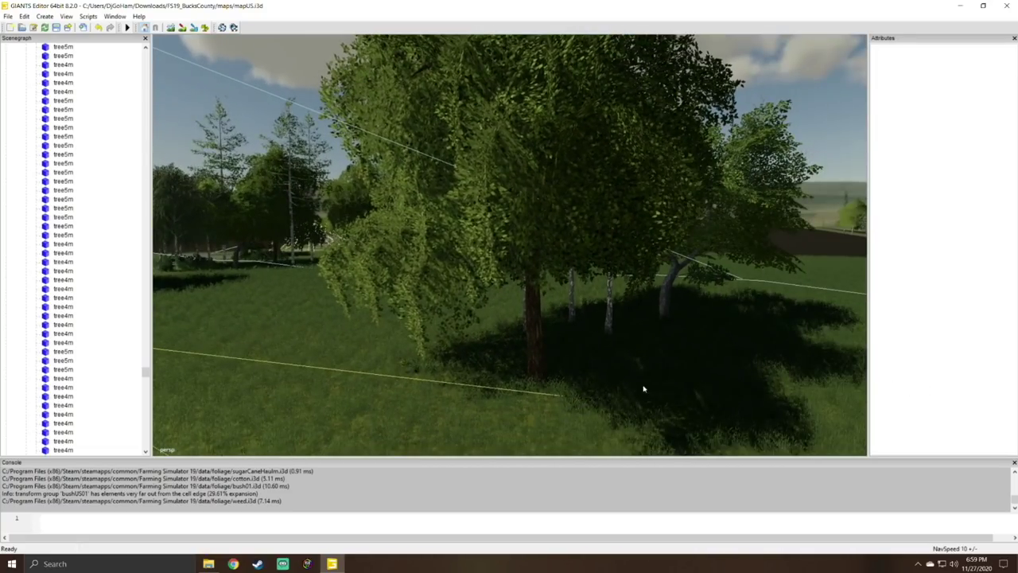
{"action": "left_click", "coordinate": [531, 346]}
{"action": "key", "text": "Delete"}
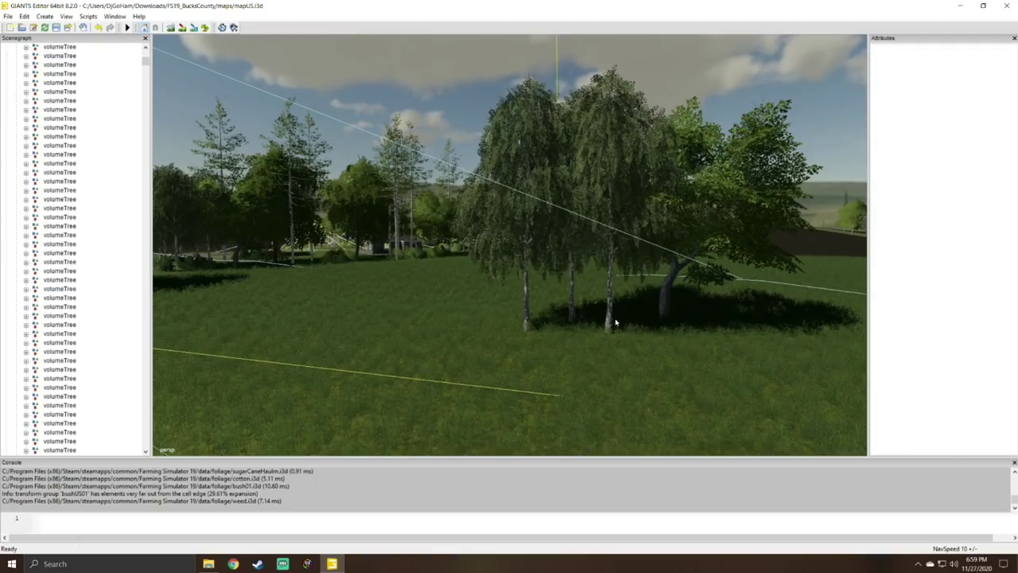
Delete the three birches and the leaning maple that make up the rest of the meadow's tree cluster.
{"action": "left_click", "coordinate": [612, 318]}
{"action": "key", "text": "Delete"}
{"action": "left_click", "coordinate": [569, 313]}
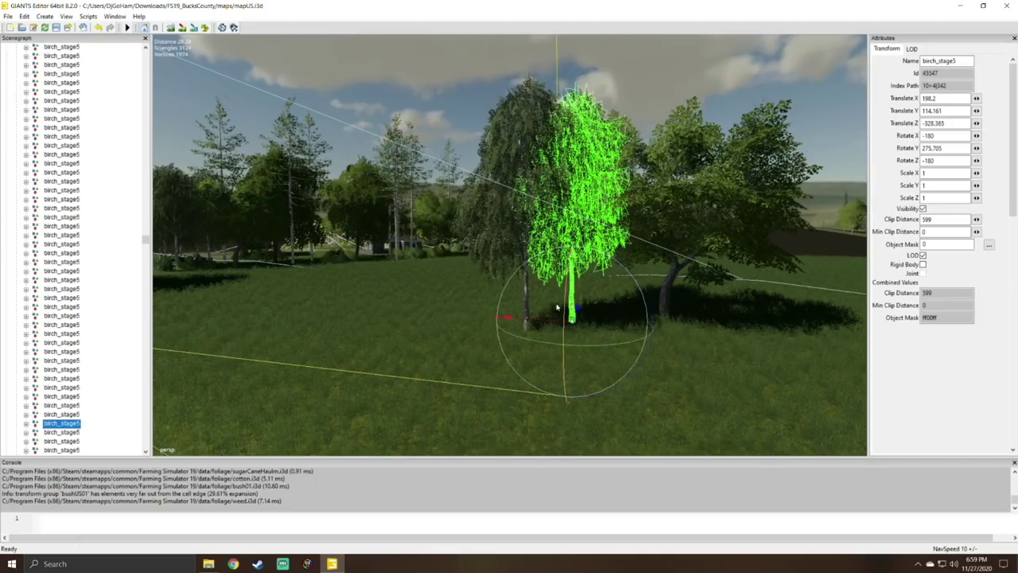
{"action": "key", "text": "Delete"}
{"action": "left_click", "coordinate": [526, 306]}
{"action": "key", "text": "Delete"}
{"action": "left_click", "coordinate": [665, 304]}
{"action": "key", "text": "Delete"}
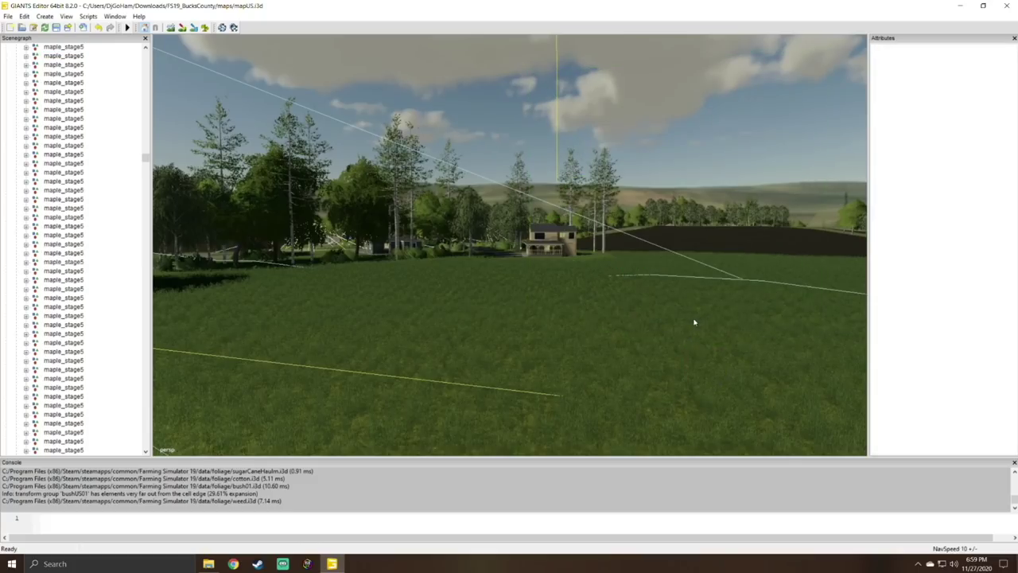
Delete the two solitary maple_stage5 trees standing in the open meadow.
{"action": "left_click_drag", "start_coordinate": [692, 320], "coordinate": [891, 324], "text": "alt"}
{"action": "scroll", "coordinate": [689, 319], "scroll_direction": "up", "scroll_amount": 2}
{"action": "right_click_drag", "start_coordinate": [689, 319], "coordinate": [686, 320]}
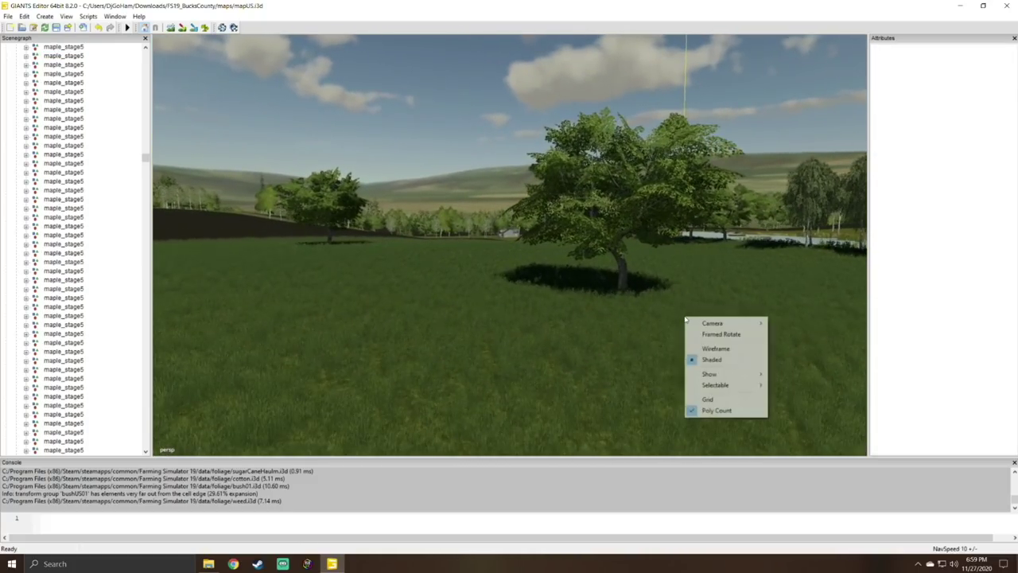
{"action": "left_click", "coordinate": [616, 284]}
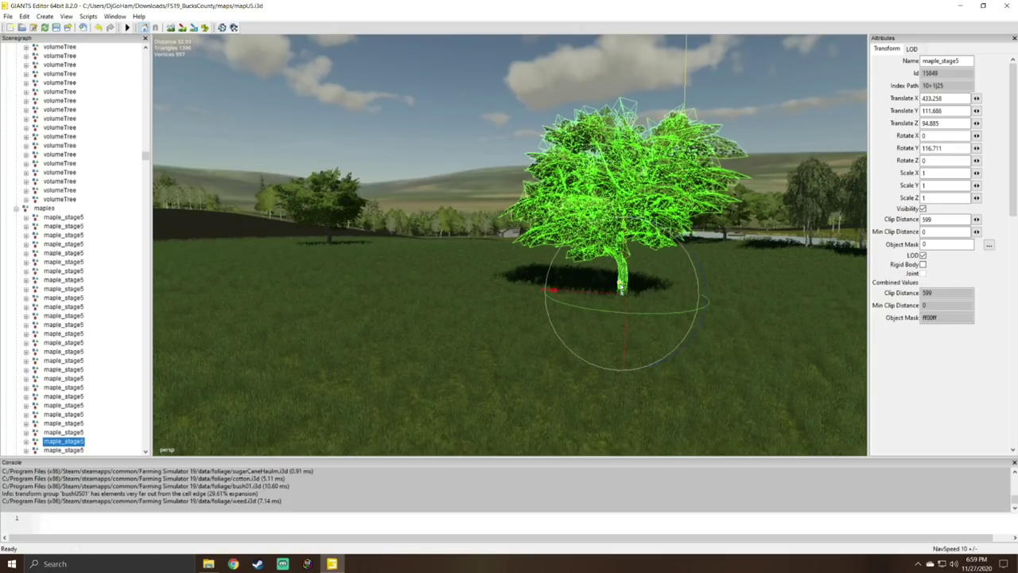
{"action": "key", "text": "Delete"}
{"action": "key", "text": "ctrl+z"}
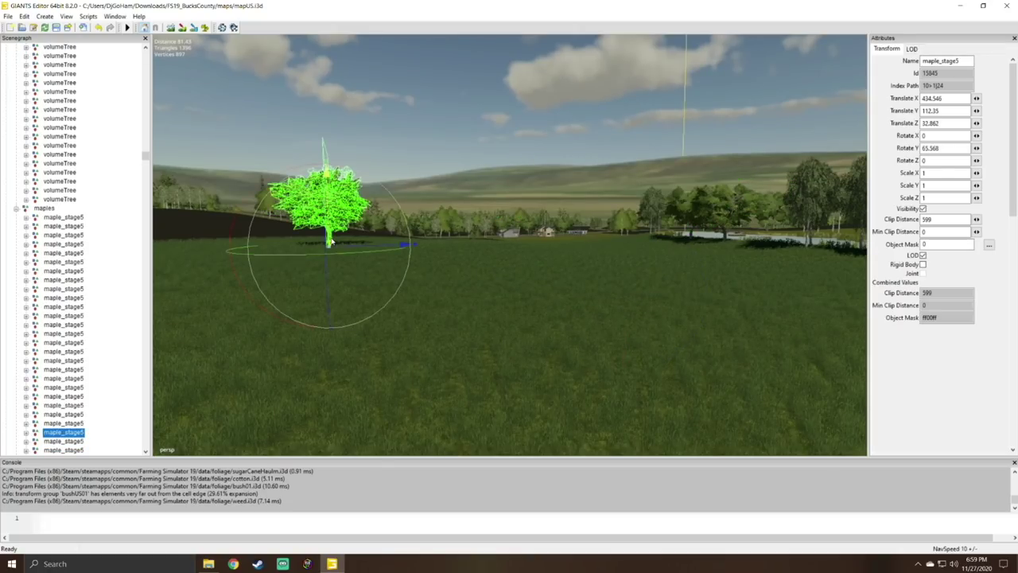
{"action": "key", "text": "Delete"}
Examine the meadow's edges, the concrete yard with its lamp poles, and the house with the tall birches behind it.
{"action": "right_click_drag", "start_coordinate": [393, 275], "coordinate": [390, 192]}
{"action": "right_click_drag", "start_coordinate": [426, 288], "coordinate": [534, 316]}
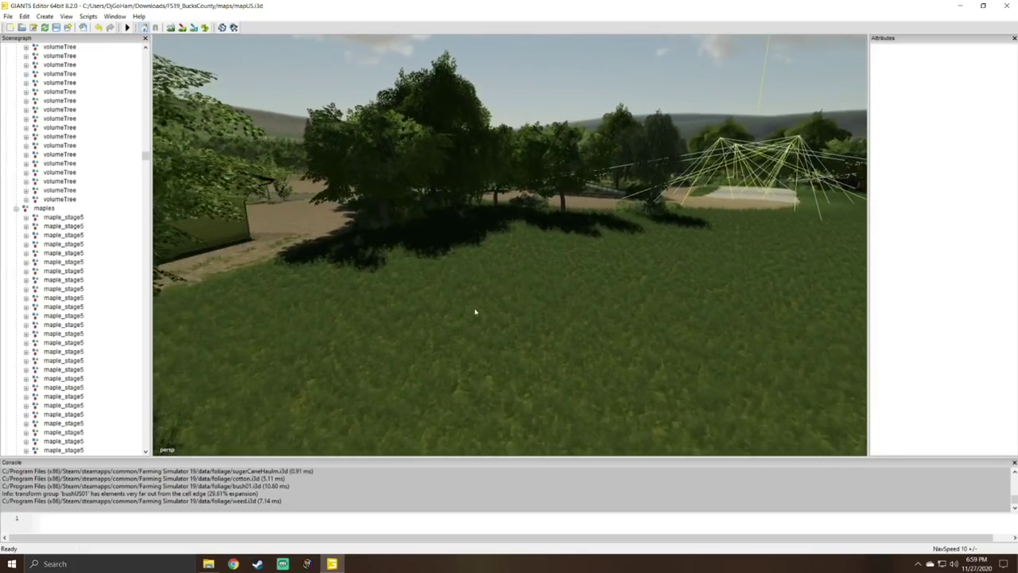
{"action": "right_click_drag", "start_coordinate": [467, 298], "coordinate": [411, 335]}
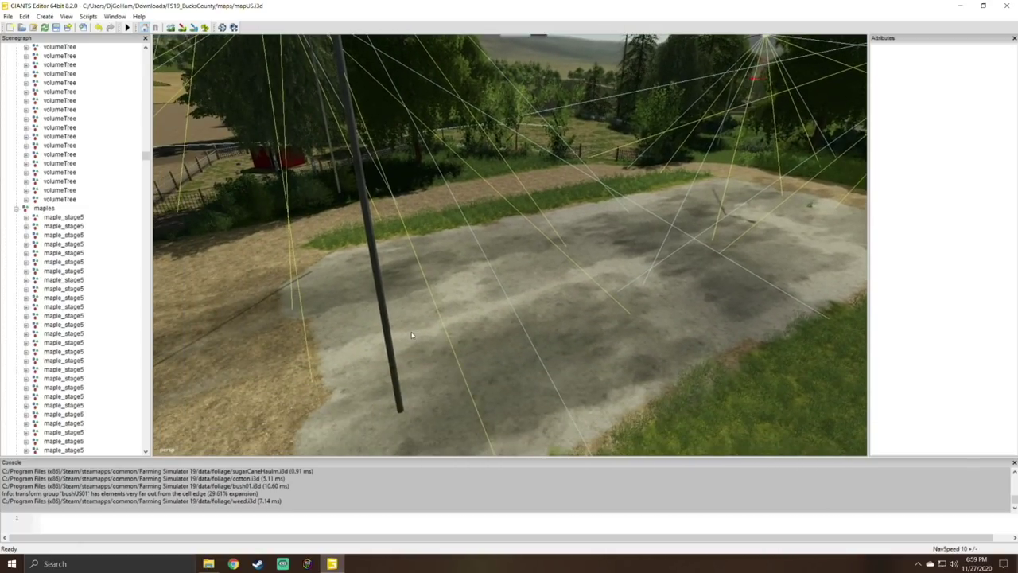
{"action": "right_click_drag", "start_coordinate": [571, 297], "coordinate": [702, 269]}
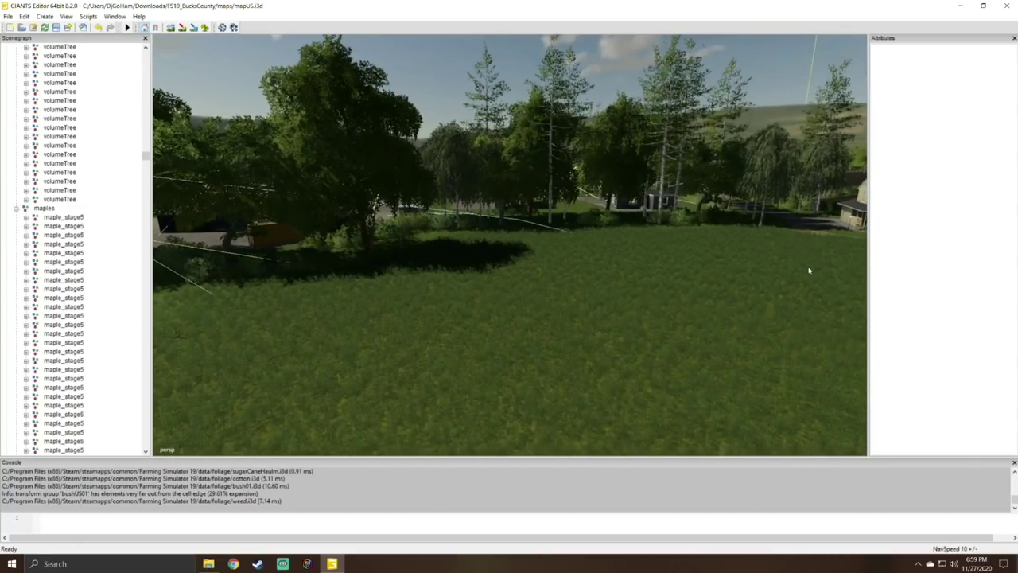
{"action": "right_click_drag", "start_coordinate": [626, 308], "coordinate": [640, 410]}
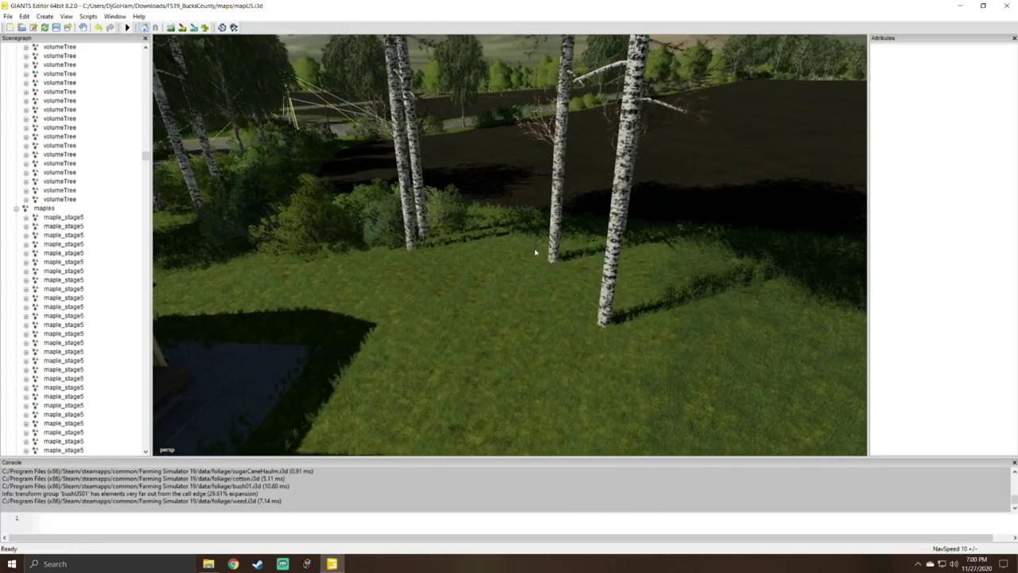
{"action": "scroll", "coordinate": [535, 252], "scroll_direction": "down", "scroll_amount": 3}
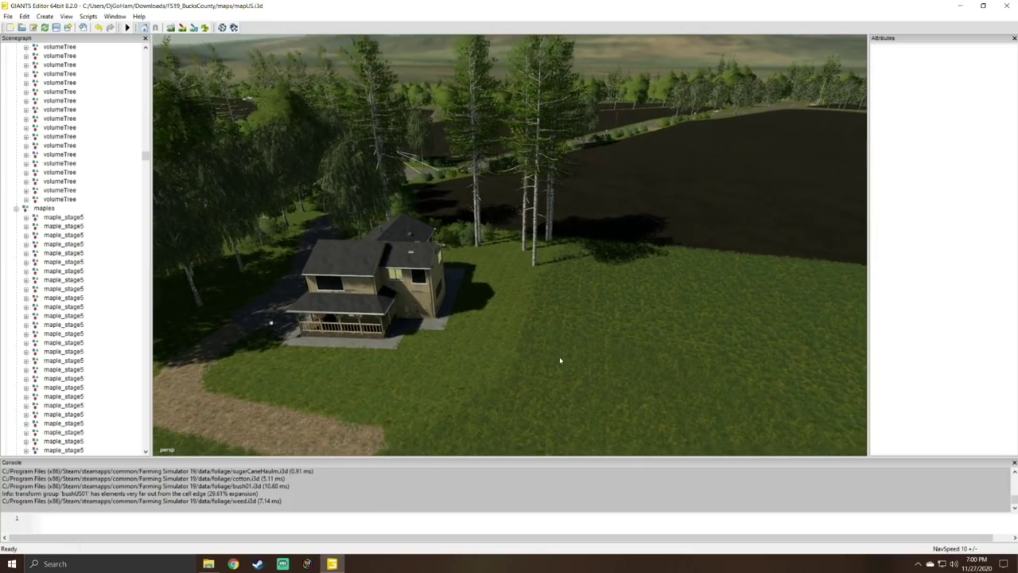
{"action": "right_click_drag", "start_coordinate": [560, 360], "coordinate": [512, 311]}
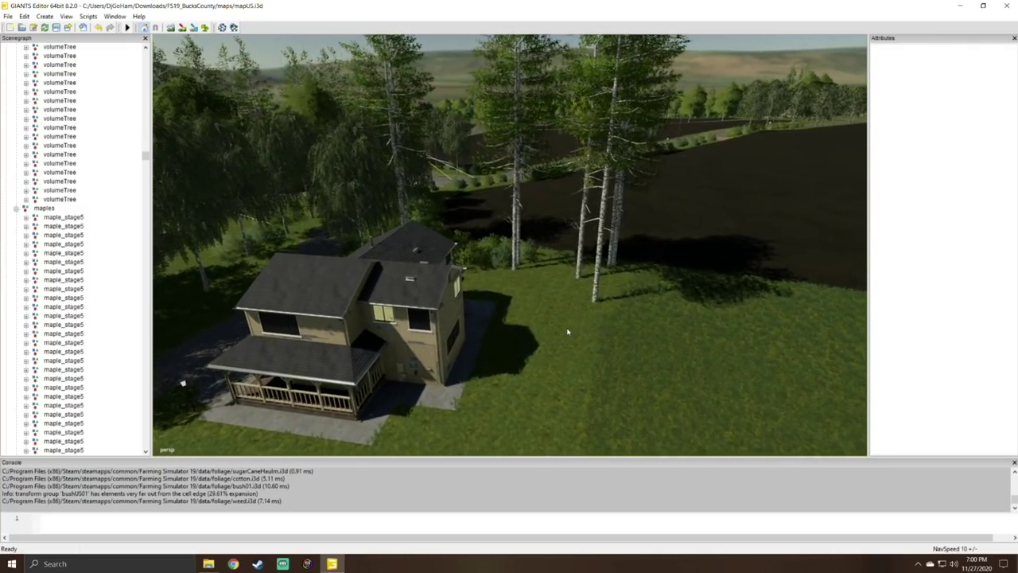
{"action": "right_click_drag", "start_coordinate": [567, 331], "coordinate": [585, 325]}
{"action": "scroll", "coordinate": [580, 327], "scroll_direction": "up", "scroll_amount": 2}
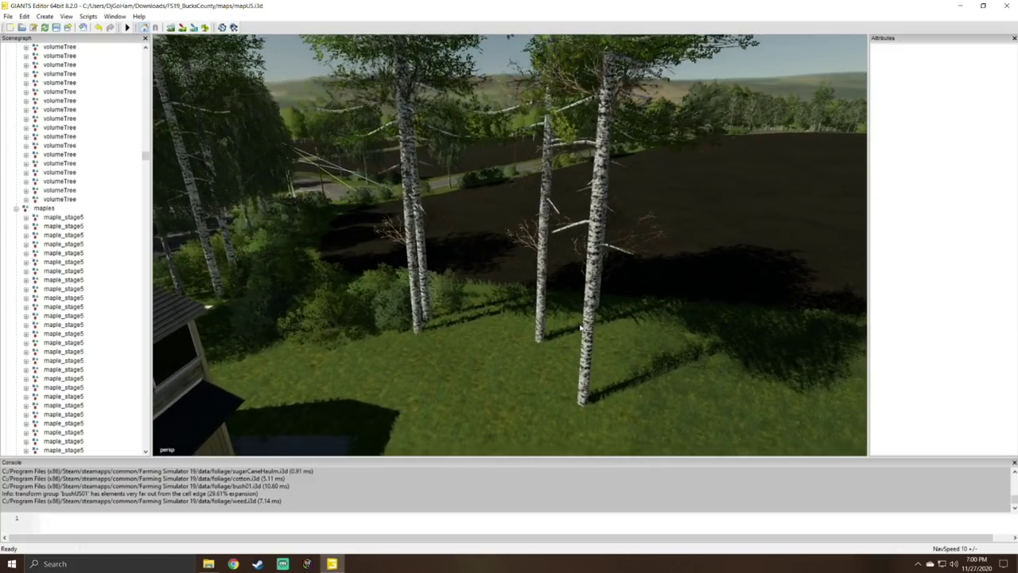
{"action": "scroll", "coordinate": [490, 365], "scroll_direction": "down", "scroll_amount": 3}
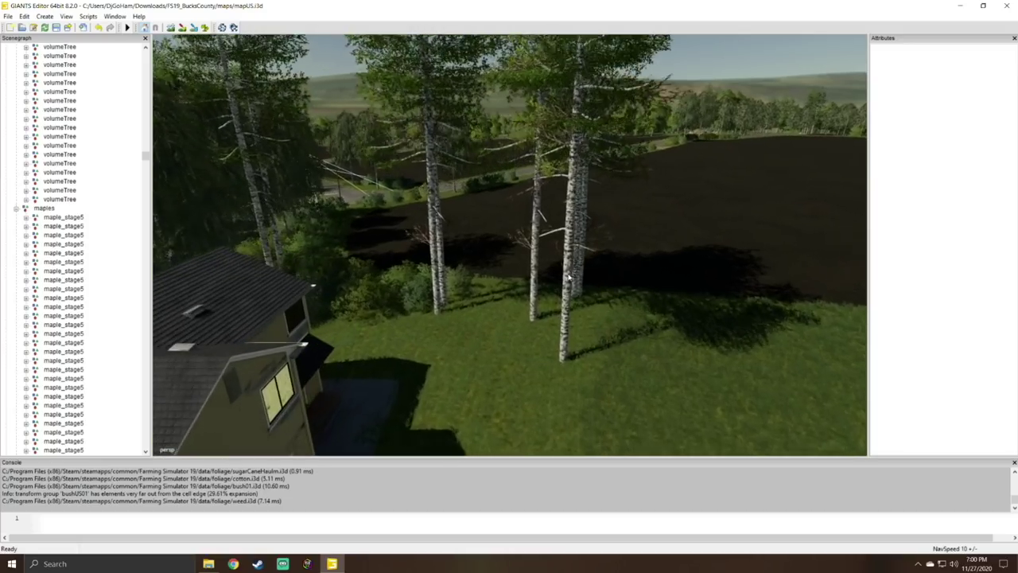
Delete the three tall white-barked Lesna trees on the grass behind the house, beside the plowed field.
{"action": "left_click", "coordinate": [586, 299]}
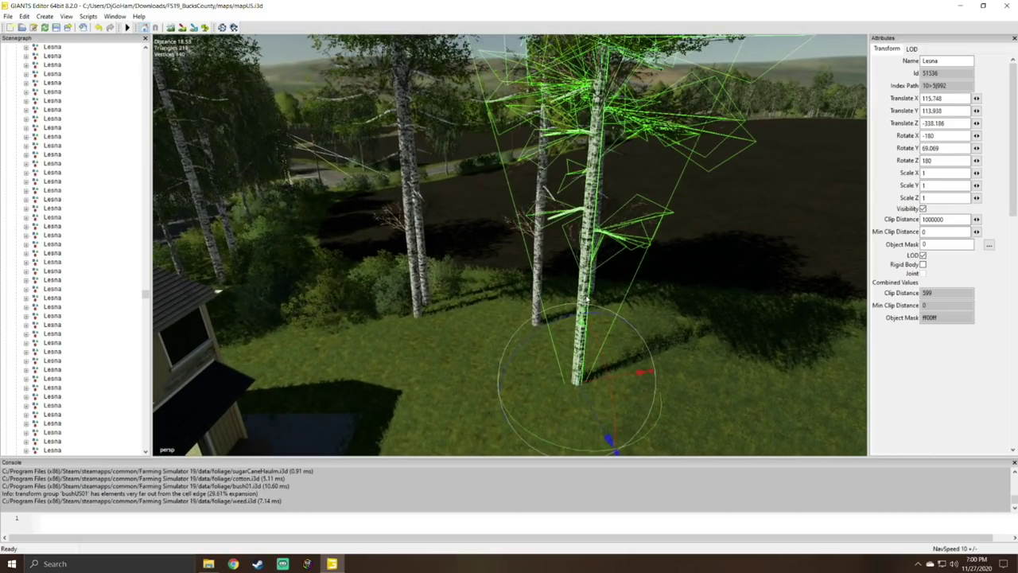
{"action": "key", "text": "Delete"}
{"action": "left_click", "coordinate": [537, 282]}
{"action": "key", "text": "Delete"}
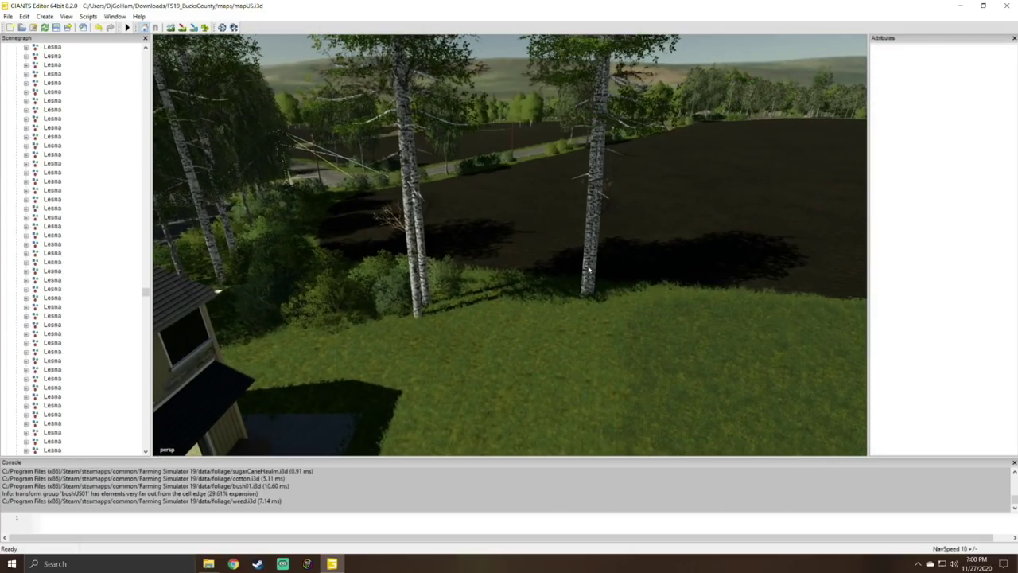
{"action": "left_click", "coordinate": [591, 269]}
{"action": "key", "text": "Delete"}
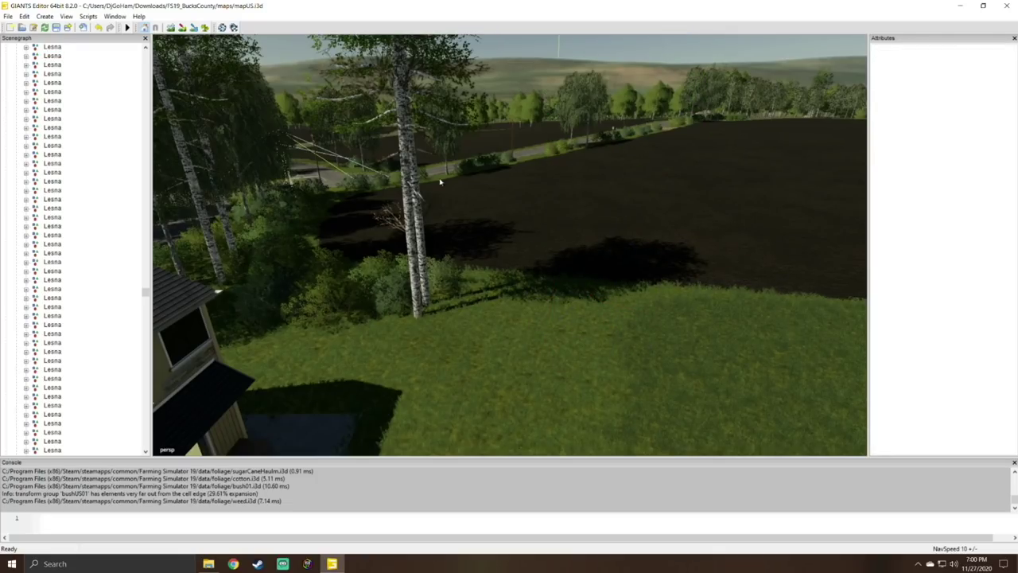
Find the tall silo beside the concrete pad and select it to view the limeSilo attributes.
{"action": "left_click_drag", "start_coordinate": [477, 370], "coordinate": [214, 369], "text": "alt"}
{"action": "right_click_drag", "start_coordinate": [214, 368], "coordinate": [513, 406]}
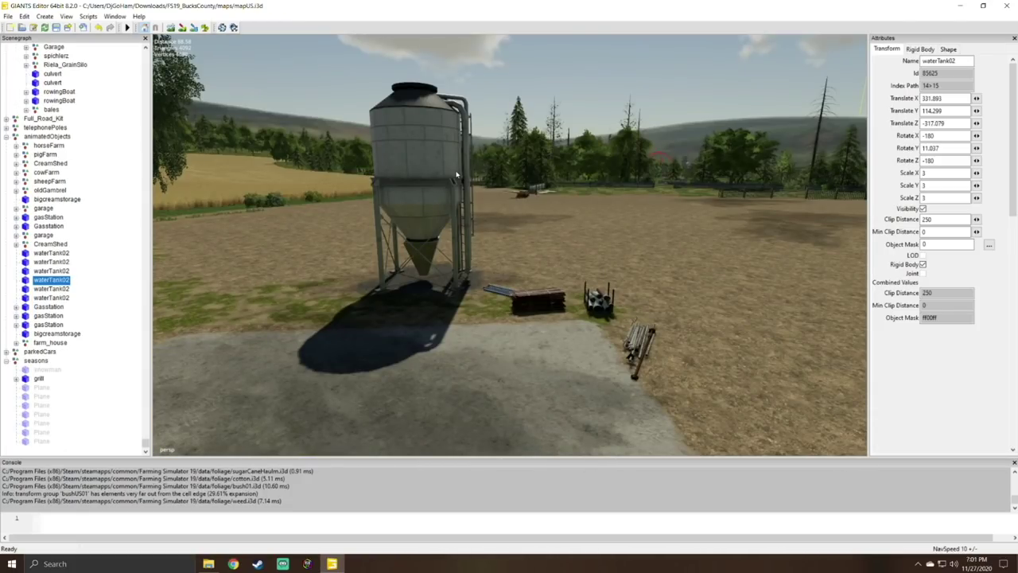
{"action": "left_click", "coordinate": [457, 173]}
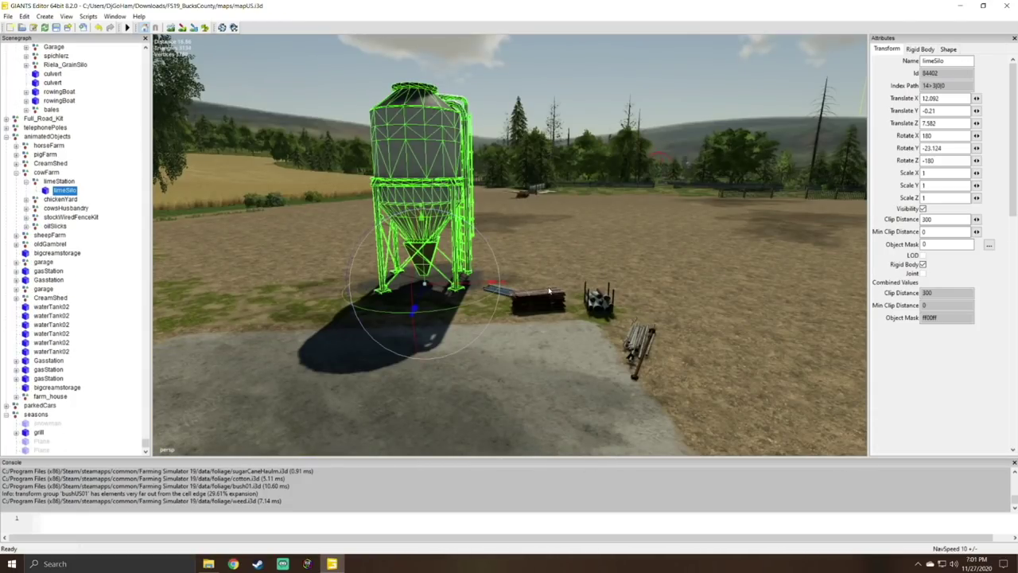
Delete the lime silo and the wood, metal and pipe piles lying beside the concrete pad.
{"action": "key", "text": "Delete"}
{"action": "left_click", "coordinate": [529, 295]}
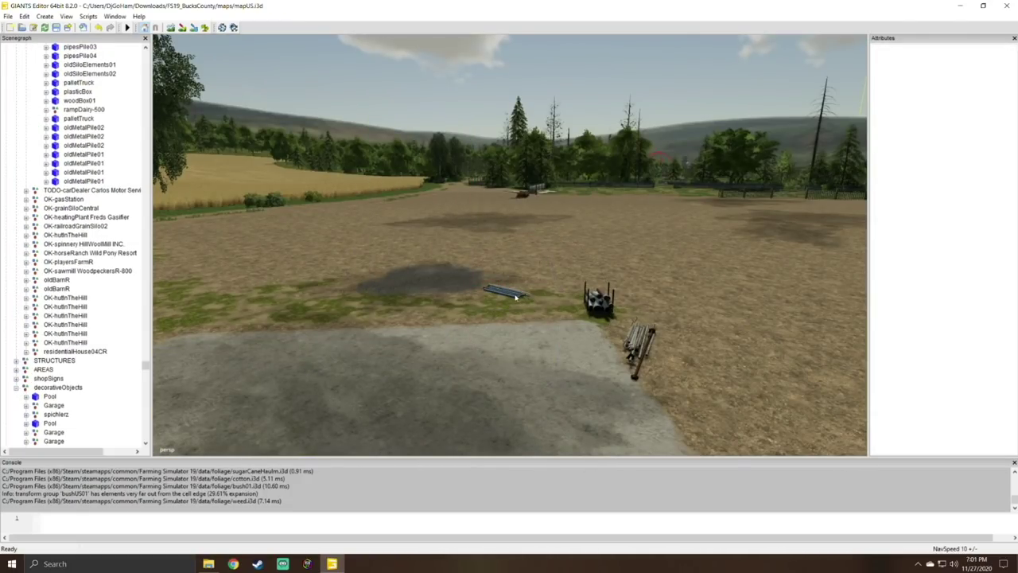
{"action": "key", "text": "Delete"}
{"action": "left_click", "coordinate": [598, 299]}
{"action": "key", "text": "Delete"}
{"action": "left_click", "coordinate": [640, 349]}
{"action": "key", "text": "Delete"}
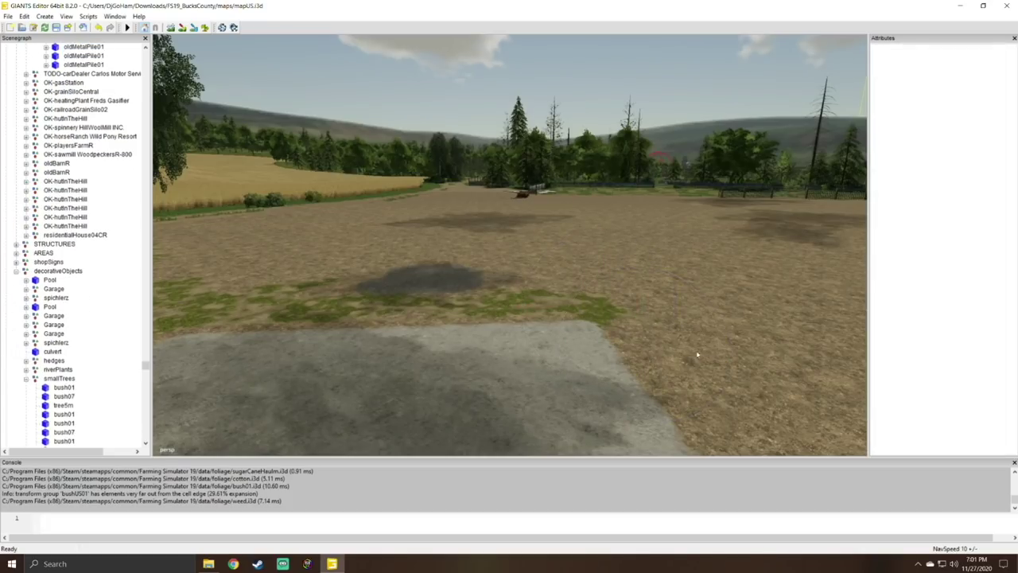
Inspect the red fuel tank beside the concrete yard and its gasStation attributes.
{"action": "left_click", "coordinate": [707, 352]}
{"action": "left_click_drag", "start_coordinate": [706, 351], "coordinate": [202, 307], "text": "alt"}
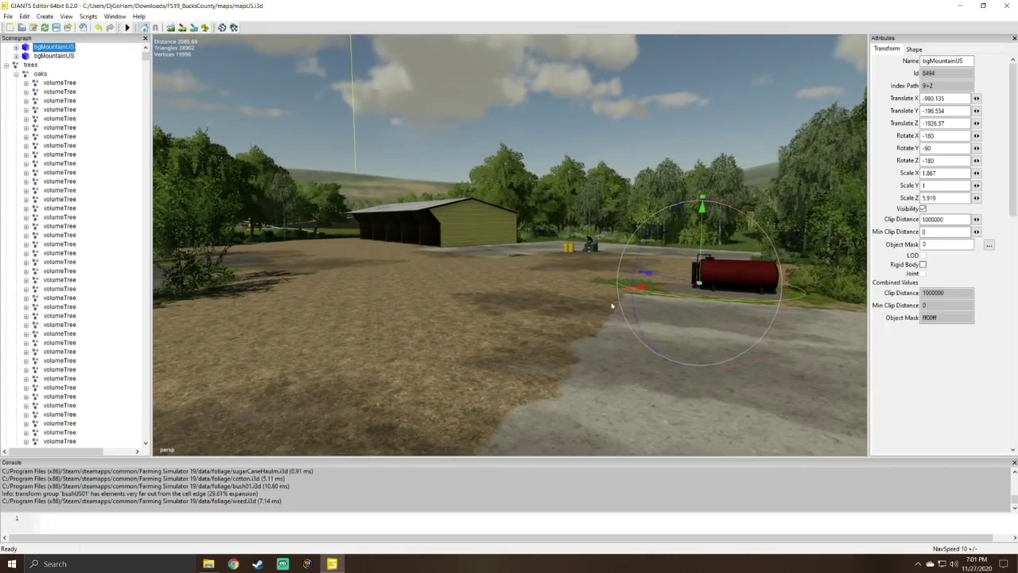
{"action": "left_click", "coordinate": [732, 275]}
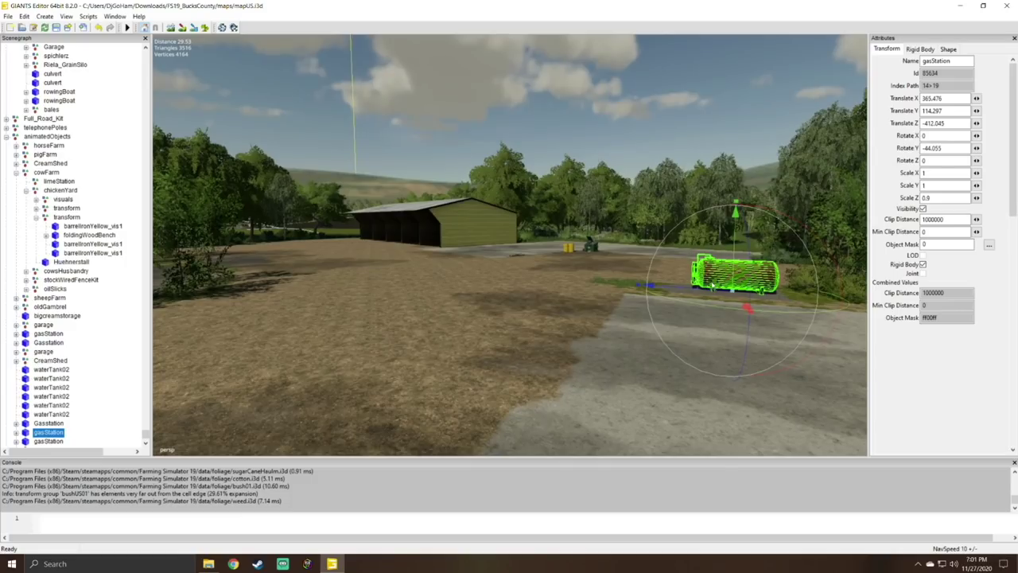
{"action": "right_click_drag", "start_coordinate": [672, 327], "coordinate": [739, 303]}
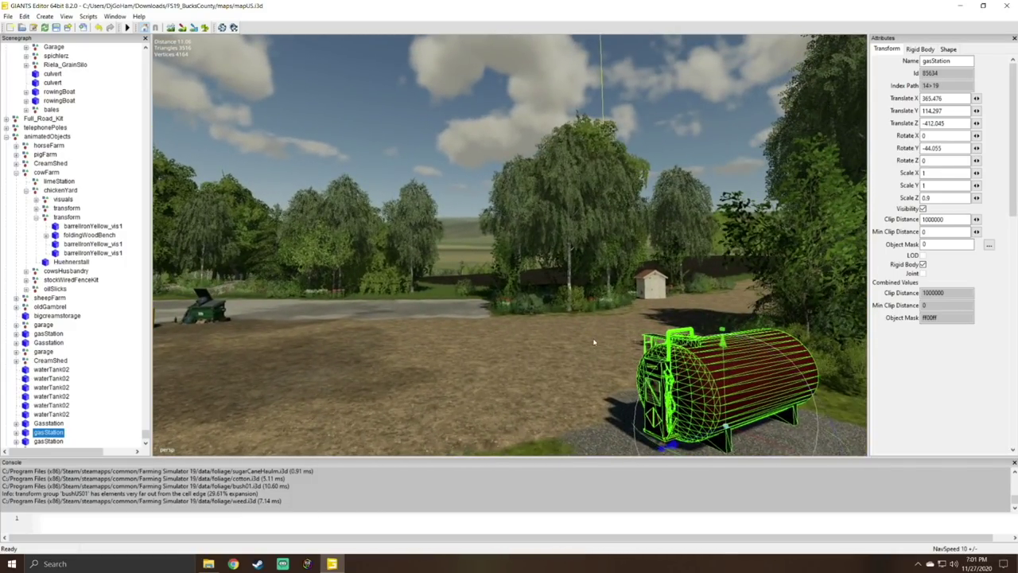
Delete the two old metal piles lying on the dirt edge near the yellow open shed.
{"action": "left_click_drag", "start_coordinate": [594, 342], "coordinate": [480, 357], "text": "alt"}
{"action": "scroll", "coordinate": [578, 293], "scroll_direction": "up", "scroll_amount": 2}
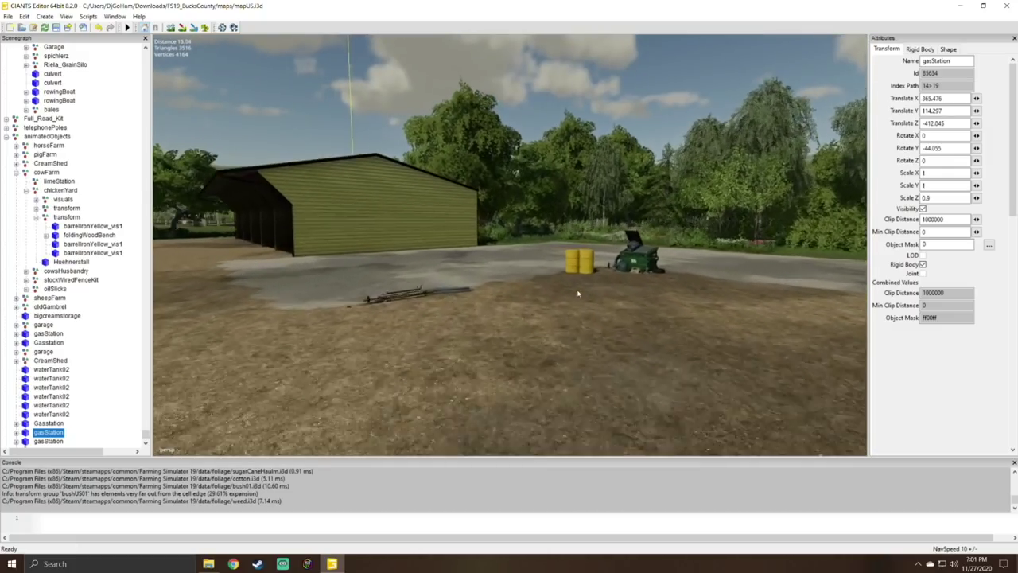
{"action": "left_click_drag", "start_coordinate": [578, 292], "coordinate": [577, 307], "text": "alt"}
{"action": "scroll", "coordinate": [577, 307], "scroll_direction": "up", "scroll_amount": 4}
{"action": "scroll", "coordinate": [577, 306], "scroll_direction": "down", "scroll_amount": 3}
{"action": "left_click", "coordinate": [324, 345]}
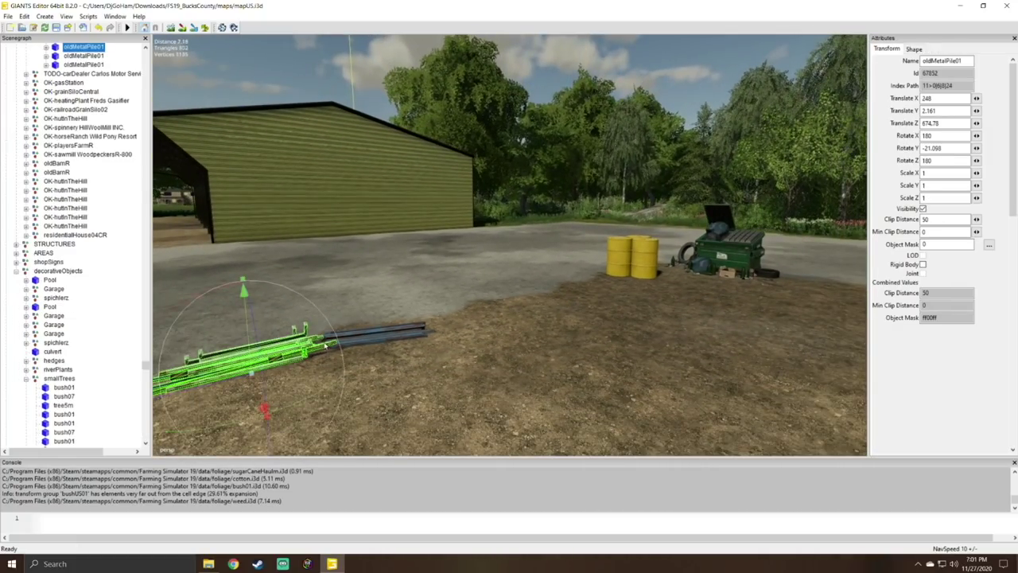
{"action": "key", "text": "Delete"}
{"action": "left_click", "coordinate": [381, 334]}
{"action": "key", "text": "Delete"}
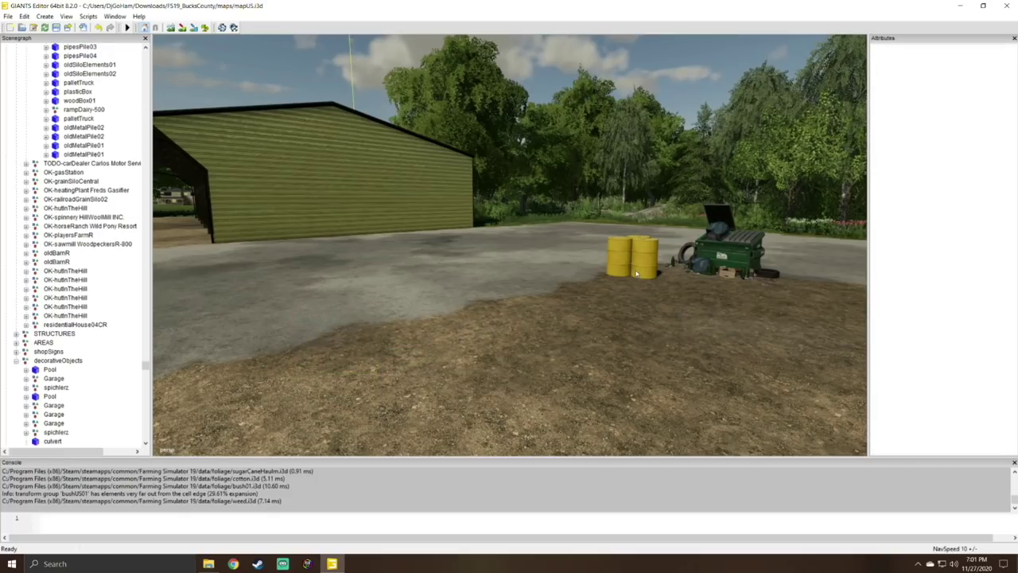
Delete the yellow iron barrels and the green dumpster at the edge of the concrete yard.
{"action": "left_click", "coordinate": [638, 272]}
{"action": "key", "text": "Delete"}
{"action": "left_click", "coordinate": [727, 259]}
{"action": "key", "text": "Delete"}
{"action": "left_click", "coordinate": [622, 253]}
{"action": "key", "text": "Delete"}
{"action": "left_click", "coordinate": [643, 251]}
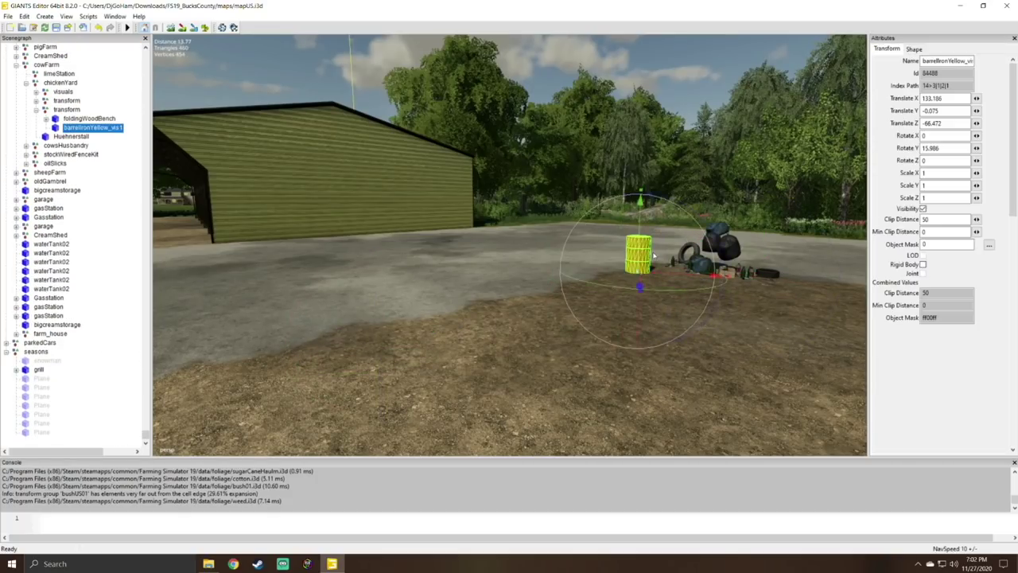
{"action": "key", "text": "Delete"}
Delete the trash bags lying on the ground where the dumpster stood.
{"action": "left_click", "coordinate": [735, 248]}
{"action": "scroll", "coordinate": [723, 269], "scroll_direction": "up", "scroll_amount": 10}
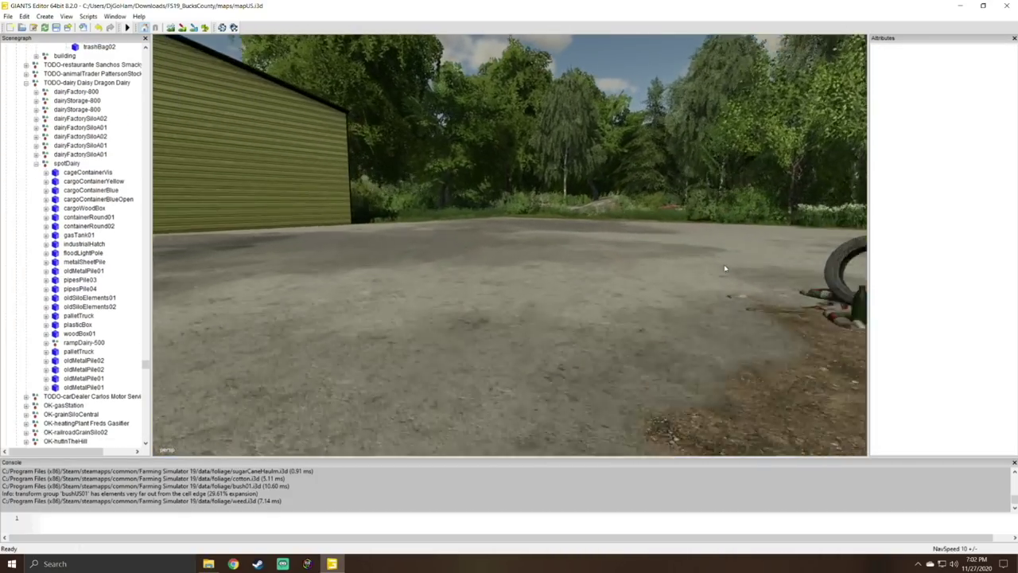
{"action": "right_click", "coordinate": [724, 270]}
{"action": "left_click", "coordinate": [705, 242]}
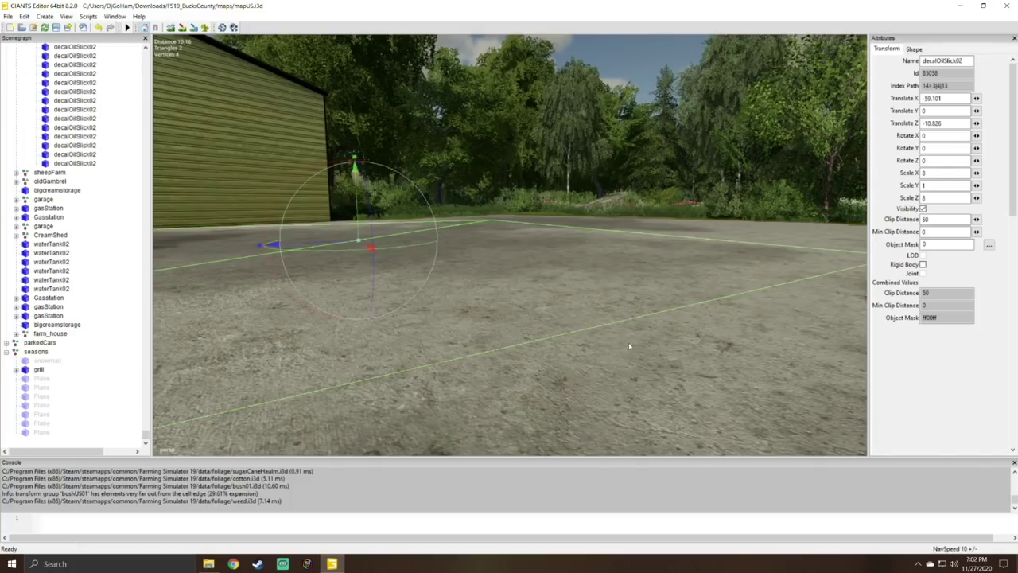
{"action": "left_click", "coordinate": [714, 334]}
{"action": "left_click_drag", "start_coordinate": [719, 334], "coordinate": [905, 315], "text": "alt"}
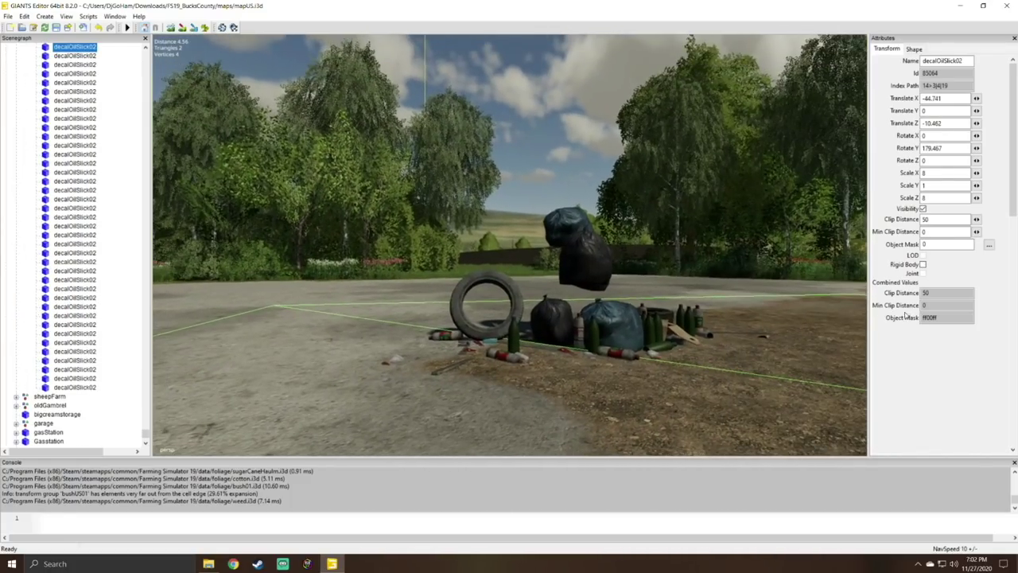
{"action": "left_click", "coordinate": [667, 332]}
{"action": "key", "text": "Delete"}
{"action": "key", "text": "ctrl+z"}
{"action": "key", "text": "Delete"}
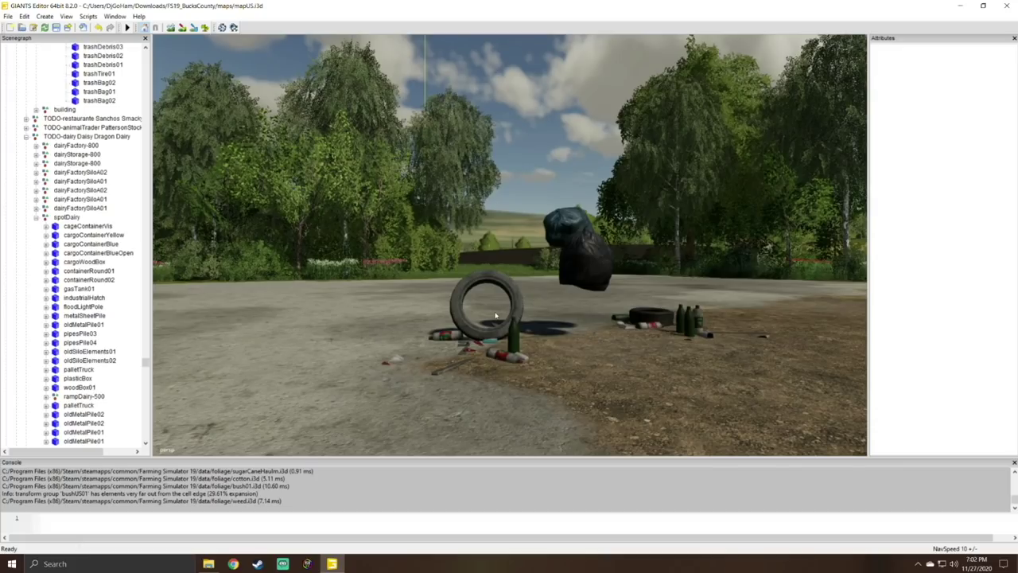
Delete the upright tire and the trash bags floating above the ground.
{"action": "left_click", "coordinate": [498, 338]}
{"action": "key", "text": "Delete"}
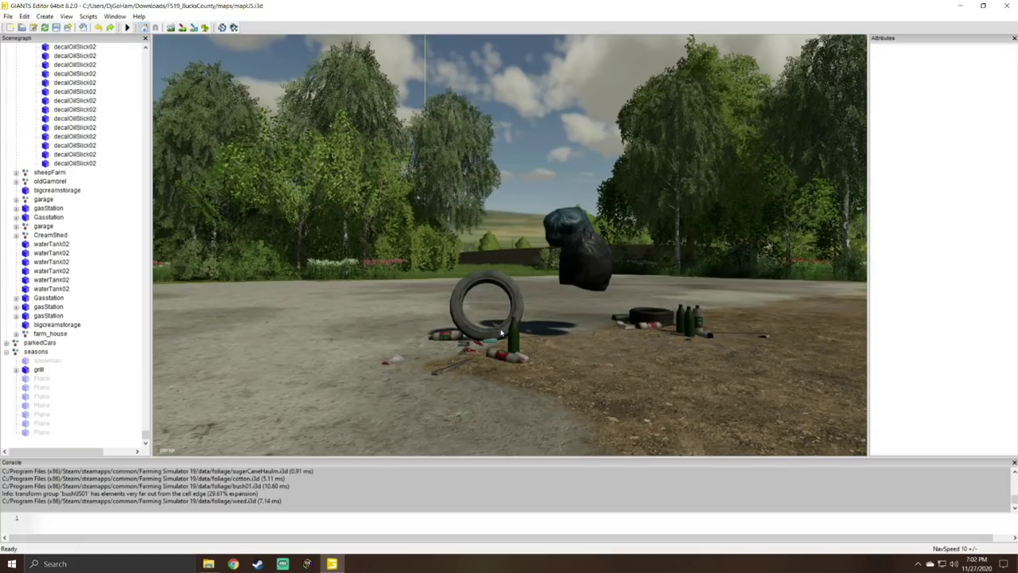
{"action": "left_click", "coordinate": [502, 331]}
{"action": "key", "text": "Delete"}
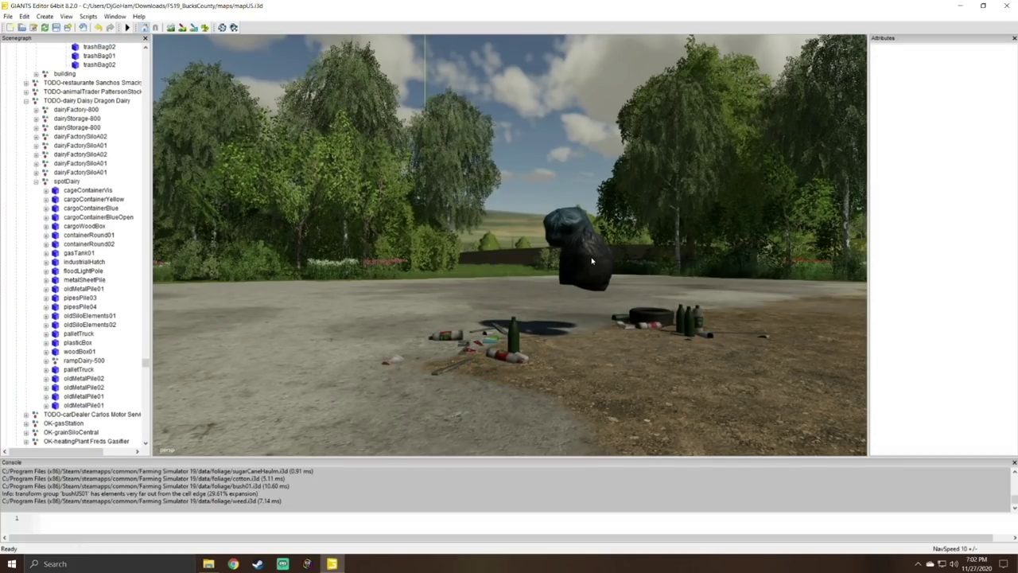
{"action": "left_click", "coordinate": [616, 285]}
{"action": "key", "text": "Delete"}
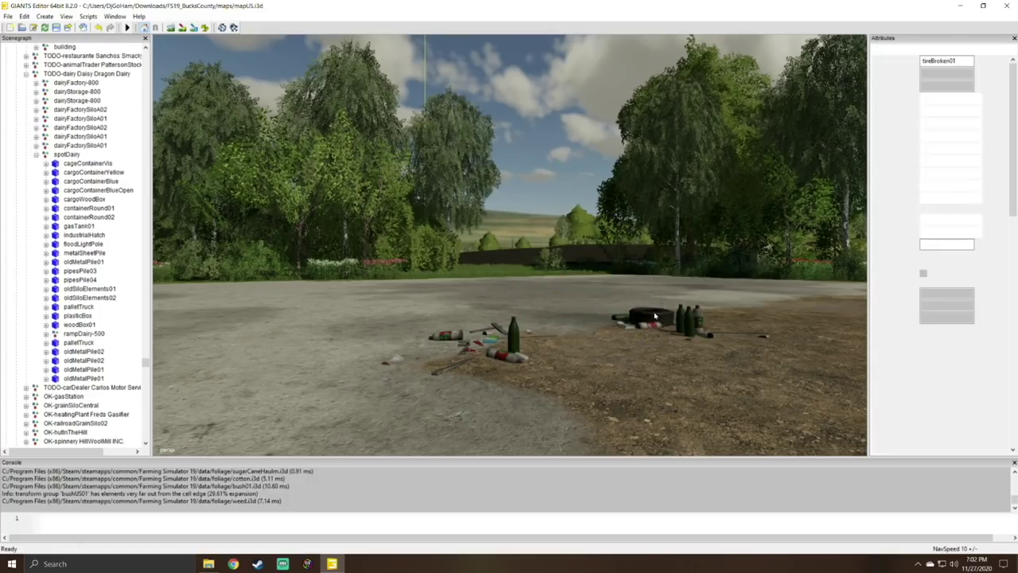
Delete the remaining bottles and trash debris from the edge of the concrete yard.
{"action": "left_click", "coordinate": [691, 328]}
{"action": "key", "text": "Delete"}
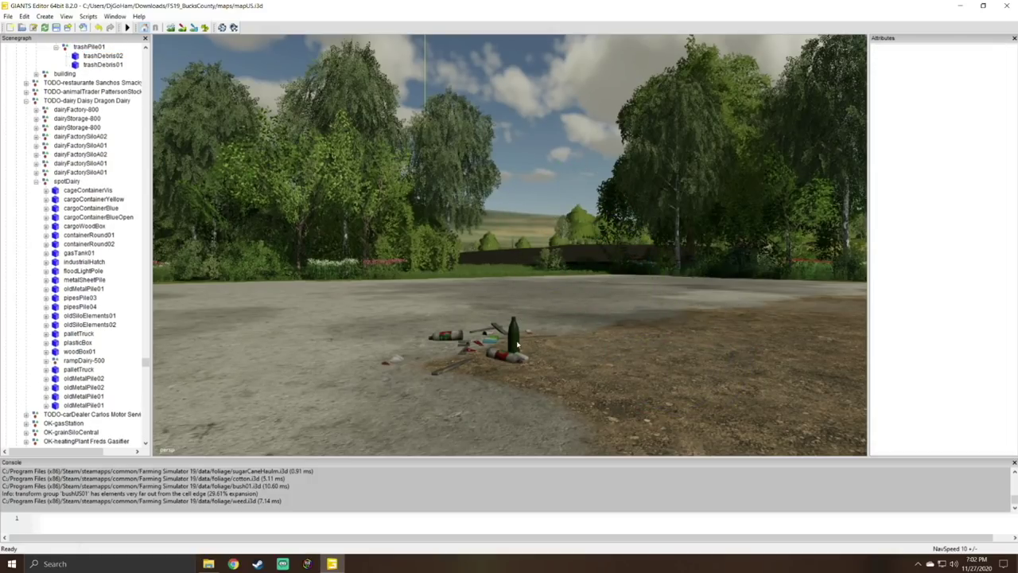
{"action": "left_click", "coordinate": [517, 344]}
{"action": "key", "text": "Delete"}
{"action": "left_click", "coordinate": [502, 333]}
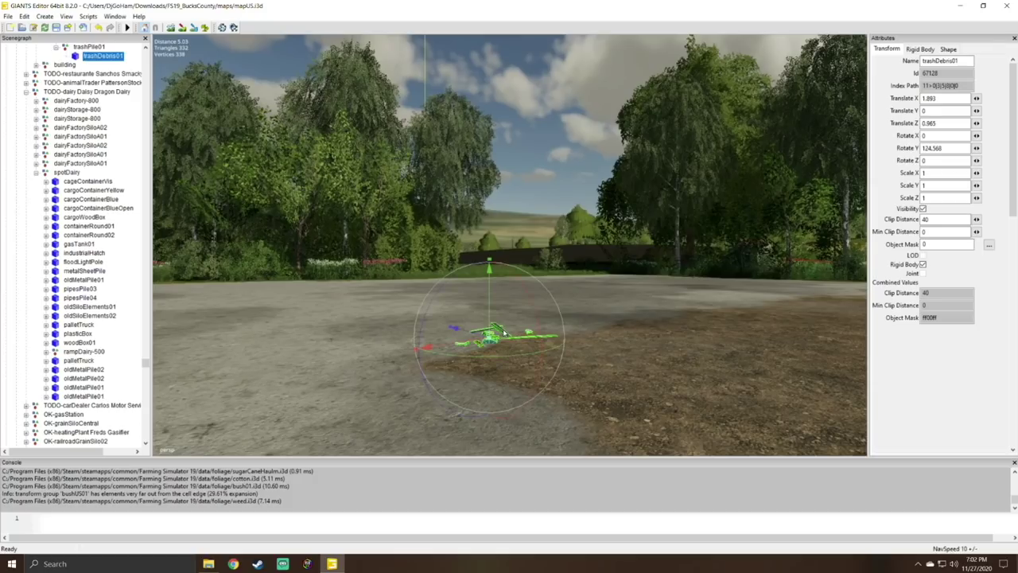
{"action": "key", "text": "Delete"}
{"action": "scroll", "coordinate": [573, 344], "scroll_direction": "up", "scroll_amount": 5}
{"action": "scroll", "coordinate": [582, 342], "scroll_direction": "up", "scroll_amount": 2}
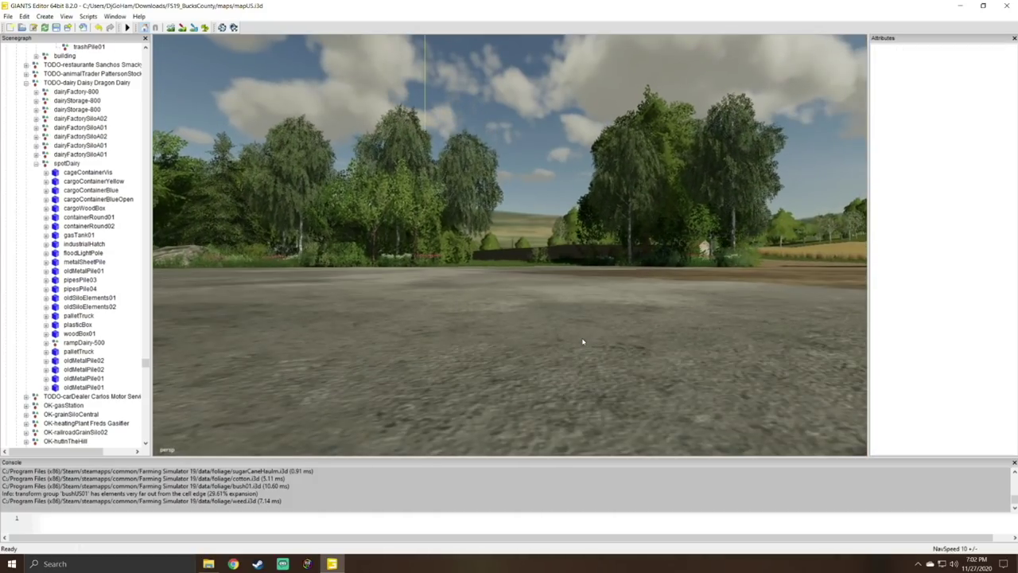
Delete the two metal piles and the brown wooden platform near the fenced puddle beside the grain field.
{"action": "left_click_drag", "start_coordinate": [613, 294], "coordinate": [679, 353], "text": "alt"}
{"action": "scroll", "coordinate": [602, 366], "scroll_direction": "down", "scroll_amount": 6}
{"action": "right_click_drag", "start_coordinate": [679, 354], "coordinate": [820, 298]}
{"action": "scroll", "coordinate": [824, 304], "scroll_direction": "up", "scroll_amount": 5}
{"action": "left_click_drag", "start_coordinate": [820, 298], "coordinate": [835, 314], "text": "alt"}
{"action": "scroll", "coordinate": [835, 314], "scroll_direction": "up", "scroll_amount": 8}
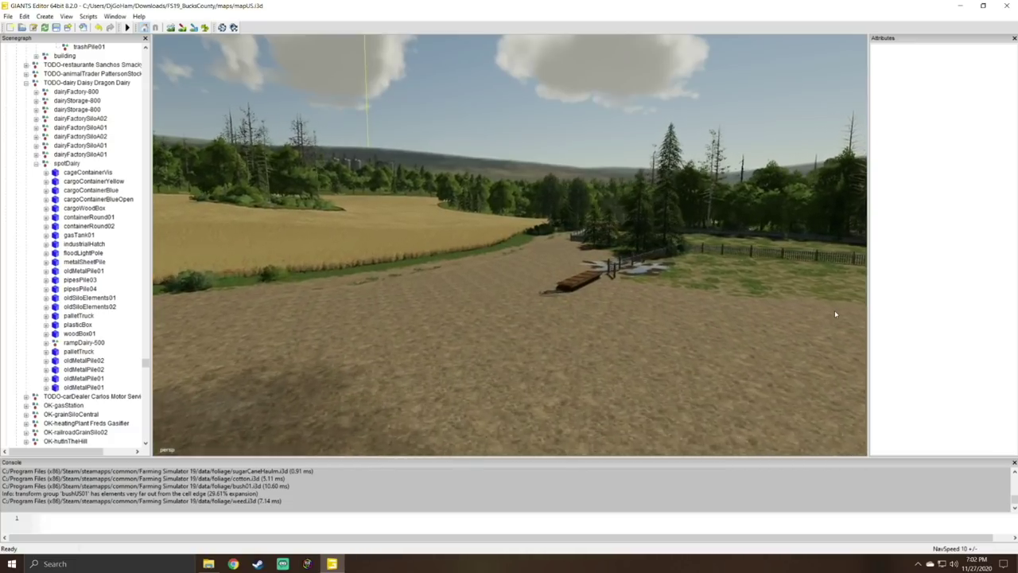
{"action": "scroll", "coordinate": [834, 312], "scroll_direction": "up", "scroll_amount": 3}
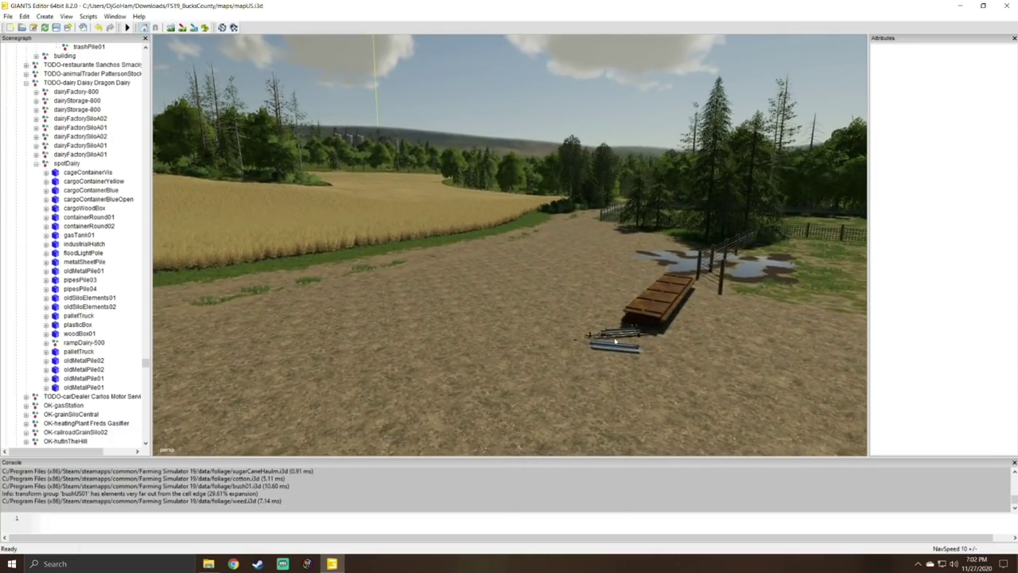
{"action": "left_click", "coordinate": [614, 340]}
{"action": "key", "text": "Delete"}
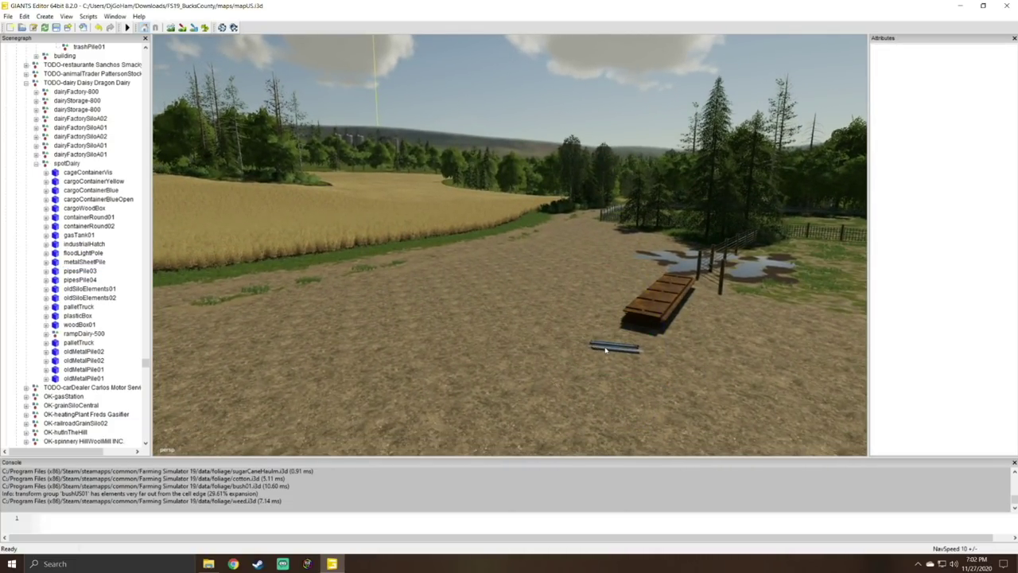
{"action": "left_click", "coordinate": [609, 346]}
{"action": "key", "text": "Delete"}
{"action": "left_click", "coordinate": [628, 310]}
{"action": "key", "text": "Delete"}
Delete the two dark waterTank02 tanks standing beside the wire fence along the dirt track.
{"action": "left_click_drag", "start_coordinate": [595, 318], "coordinate": [579, 349], "text": "alt"}
{"action": "right_click_drag", "start_coordinate": [580, 349], "coordinate": [533, 305], "text": "alt"}
{"action": "left_click_drag", "start_coordinate": [563, 307], "coordinate": [696, 320], "text": "alt"}
{"action": "right_click_drag", "start_coordinate": [696, 320], "coordinate": [722, 299]}
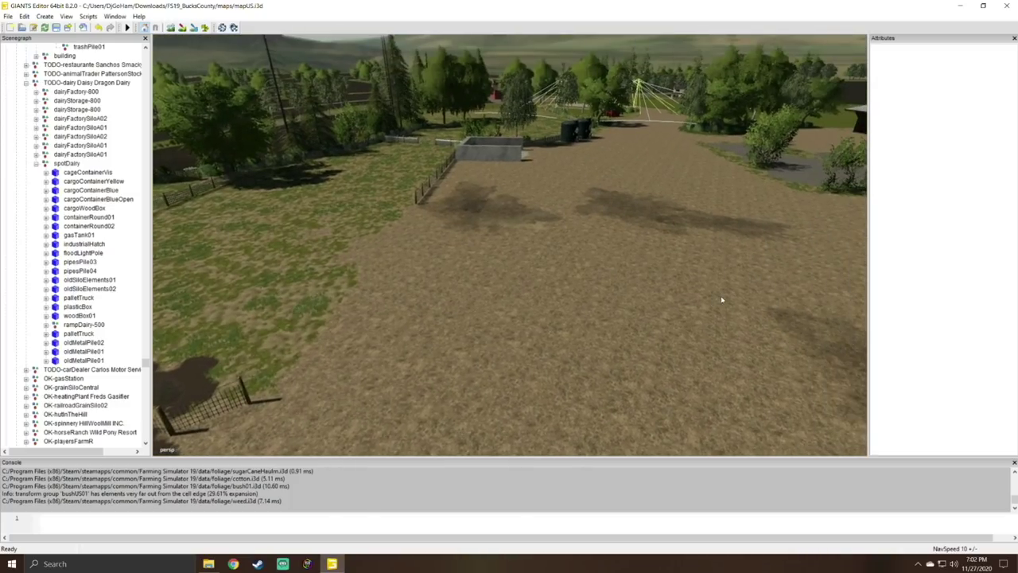
{"action": "right_click_drag", "start_coordinate": [466, 344], "coordinate": [620, 350]}
{"action": "left_click_drag", "start_coordinate": [620, 351], "coordinate": [591, 339], "text": "alt"}
{"action": "scroll", "coordinate": [599, 340], "scroll_direction": "up", "scroll_amount": 5}
{"action": "left_click", "coordinate": [531, 317]}
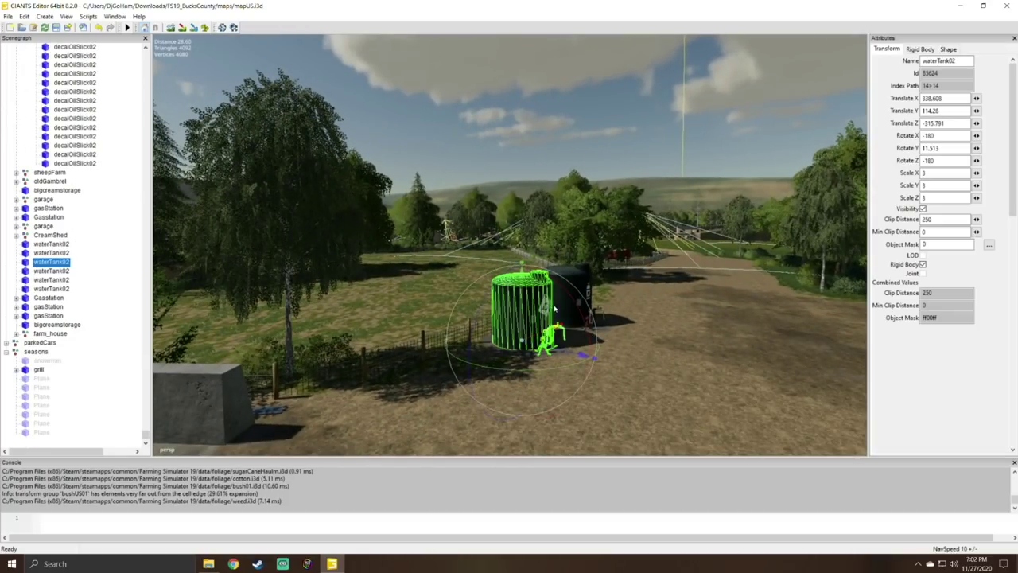
{"action": "key", "text": "Delete"}
{"action": "left_click", "coordinate": [560, 316]}
{"action": "key", "text": "Delete"}
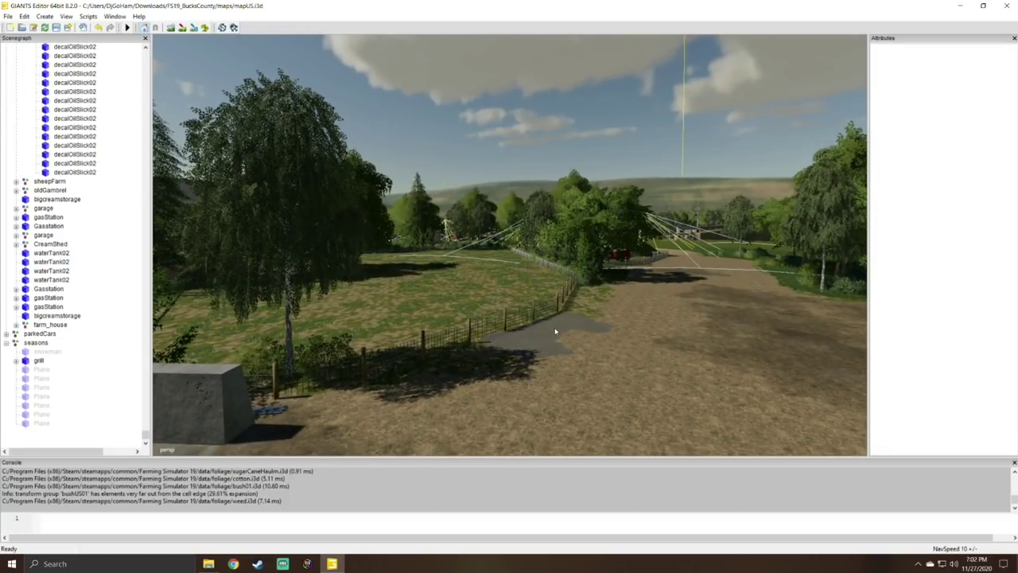
Examine the fenced meadow, the concrete bunker and the overgrown area in front of the open shed for leftover objects.
{"action": "right_click_drag", "start_coordinate": [625, 359], "coordinate": [479, 390]}
{"action": "left_click_drag", "start_coordinate": [578, 379], "coordinate": [636, 358], "text": "alt"}
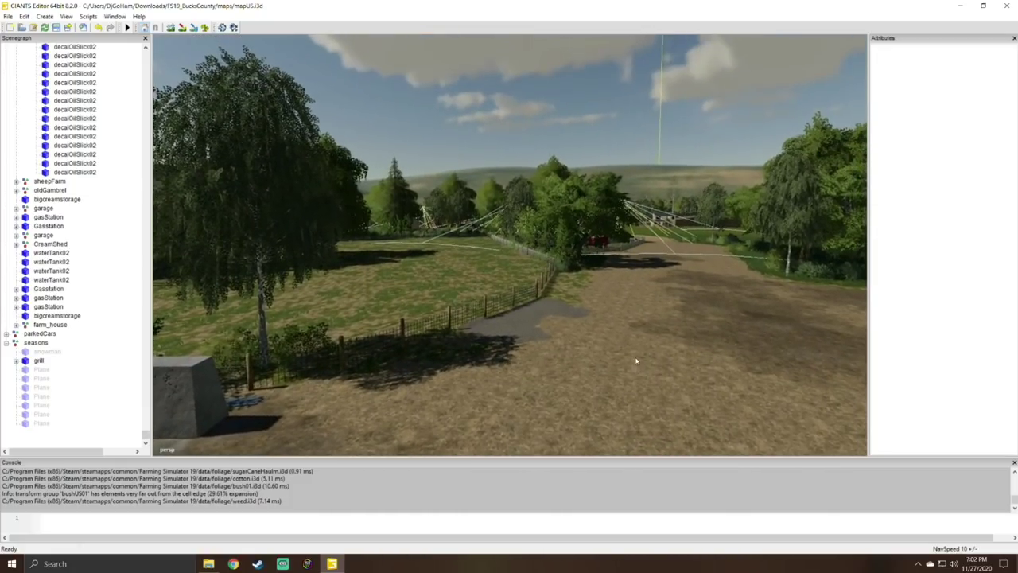
{"action": "scroll", "coordinate": [636, 359], "scroll_direction": "up", "scroll_amount": 4}
{"action": "right_click", "coordinate": [635, 357]}
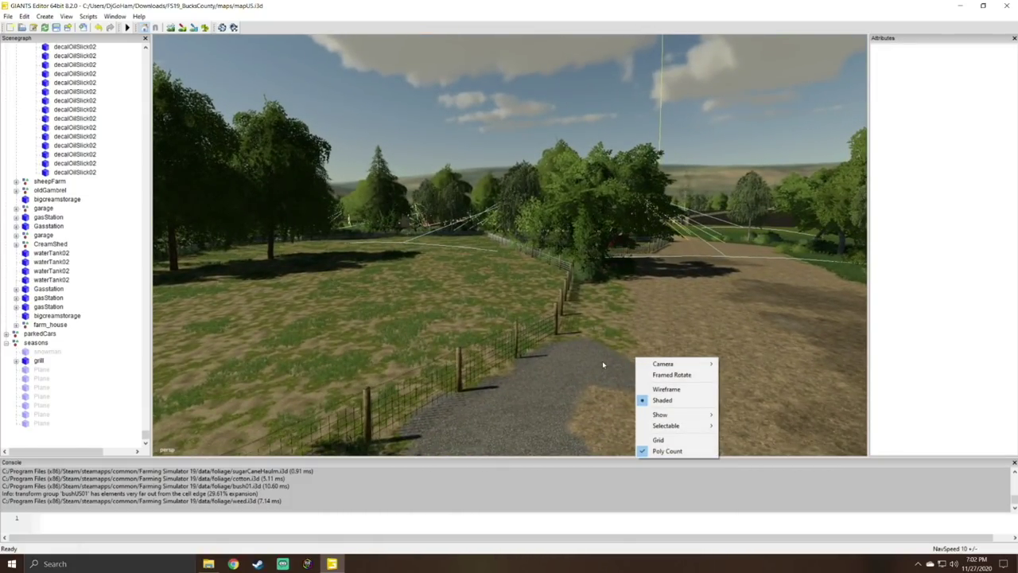
{"action": "left_click", "coordinate": [602, 364]}
{"action": "left_click_drag", "start_coordinate": [567, 365], "coordinate": [432, 393], "text": "alt"}
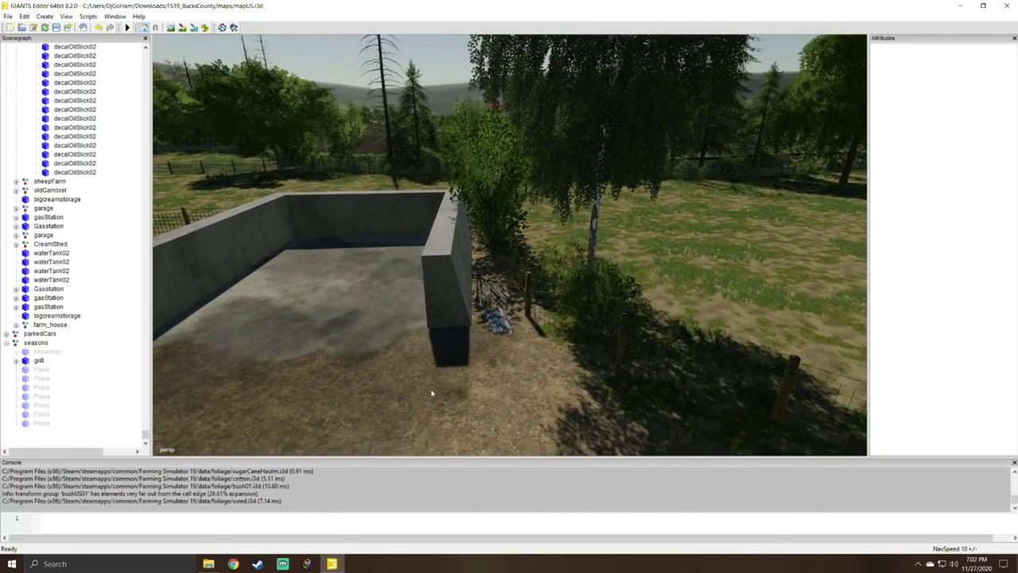
{"action": "left_click_drag", "start_coordinate": [689, 345], "coordinate": [893, 323], "text": "alt"}
{"action": "left_click_drag", "start_coordinate": [616, 345], "coordinate": [871, 307], "text": "alt"}
{"action": "right_click_drag", "start_coordinate": [615, 346], "coordinate": [513, 322]}
{"action": "scroll", "coordinate": [722, 346], "scroll_direction": "up", "scroll_amount": 6}
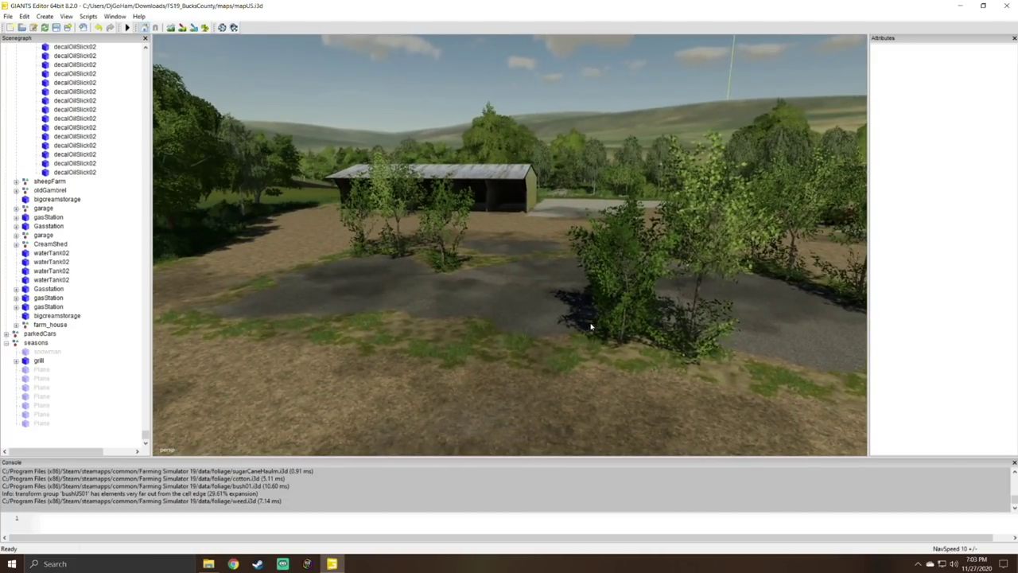
{"action": "left_click_drag", "start_coordinate": [737, 389], "coordinate": [653, 386], "text": "alt"}
{"action": "right_click_drag", "start_coordinate": [653, 386], "coordinate": [761, 381]}
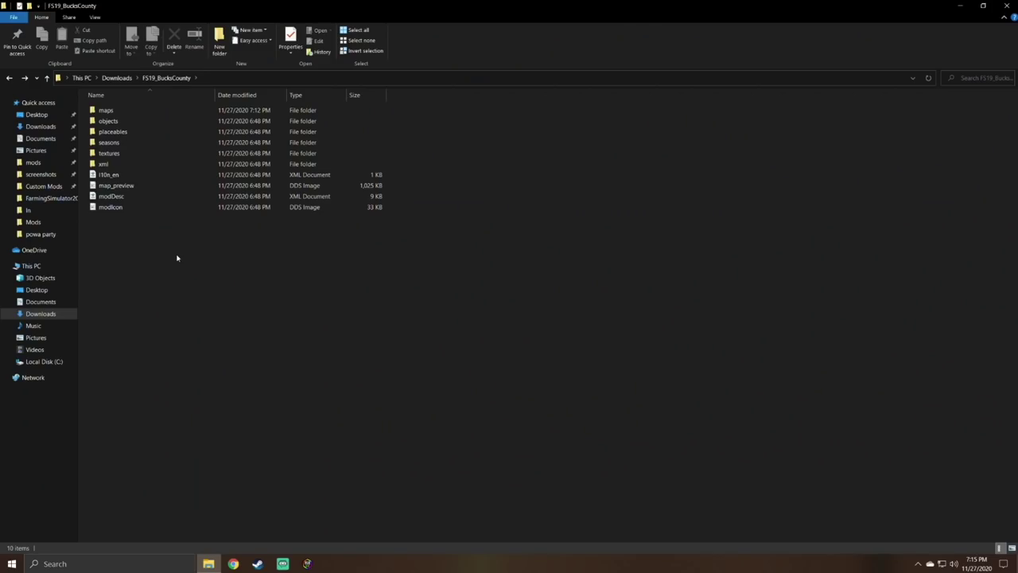
Compress all files and folders of the FS19_BucksCounty folder into one zip archive.
{"action": "left_click_drag", "start_coordinate": [170, 268], "coordinate": [179, 94]}
{"action": "right_click", "coordinate": [176, 141]}
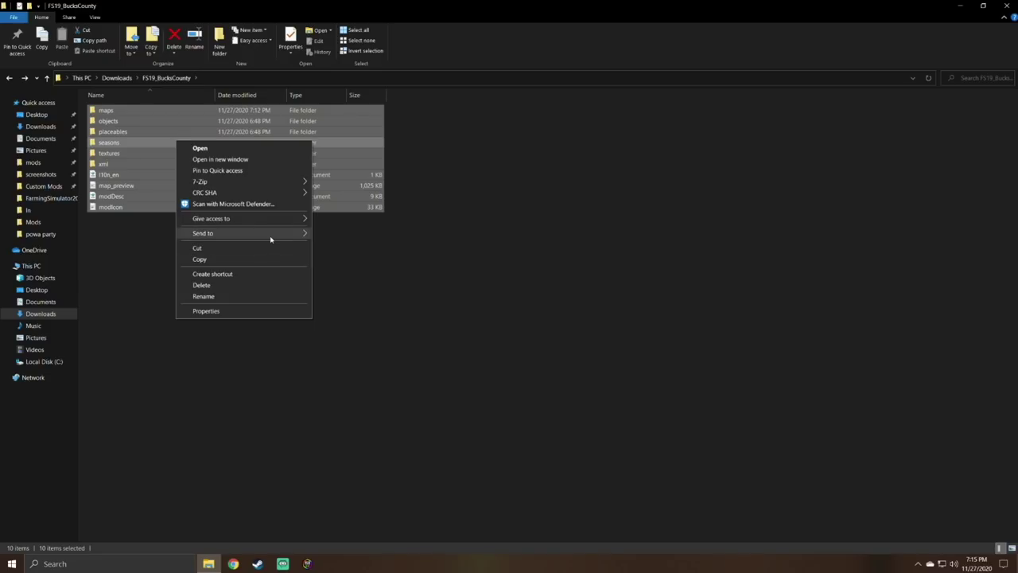
{"action": "mouse_move", "coordinate": [276, 239]}
{"action": "left_click", "coordinate": [350, 245]}
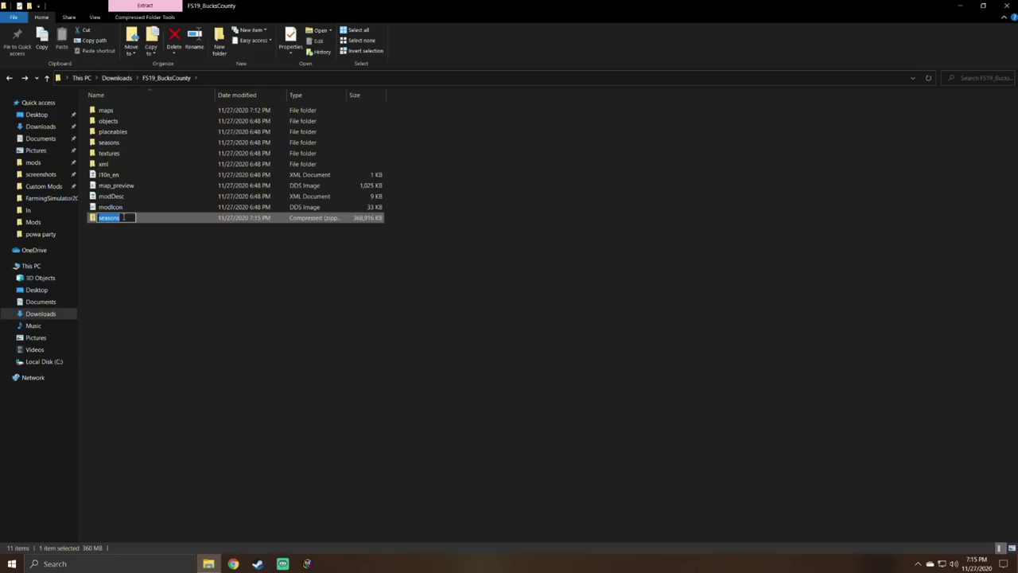
Rename the new zip archive as FS19_BucksCounty and try to move it into the mods folder.
{"action": "type", "text": "FS19_BucksCountry"}
{"action": "key", "text": "BackSpace"}
{"action": "key", "text": "BackSpace"}
{"action": "type", "text": "y"}
{"action": "key", "text": "Return"}
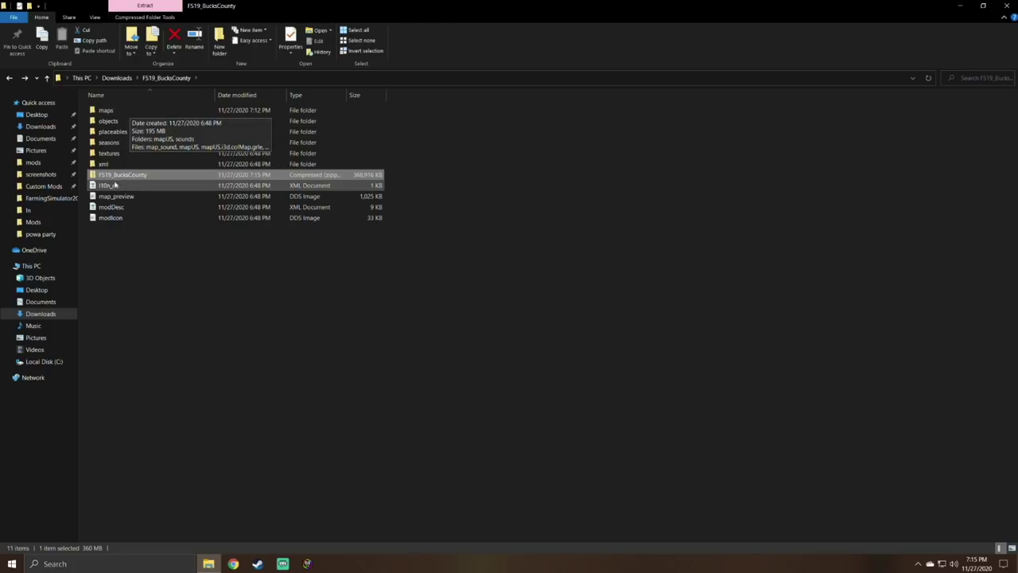
{"action": "left_click_drag", "start_coordinate": [125, 174], "coordinate": [35, 162]}
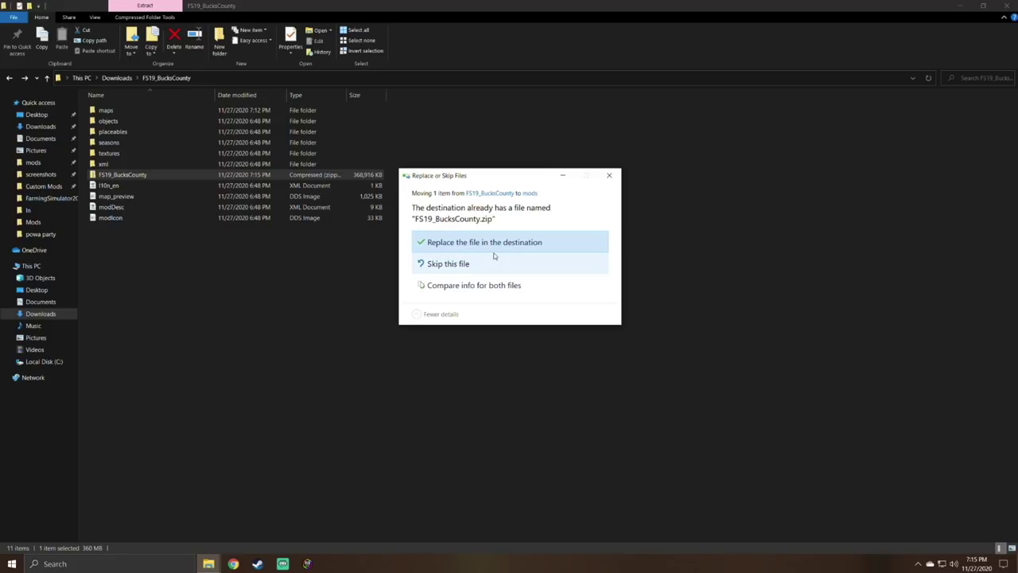
{"action": "left_click", "coordinate": [301, 294]}
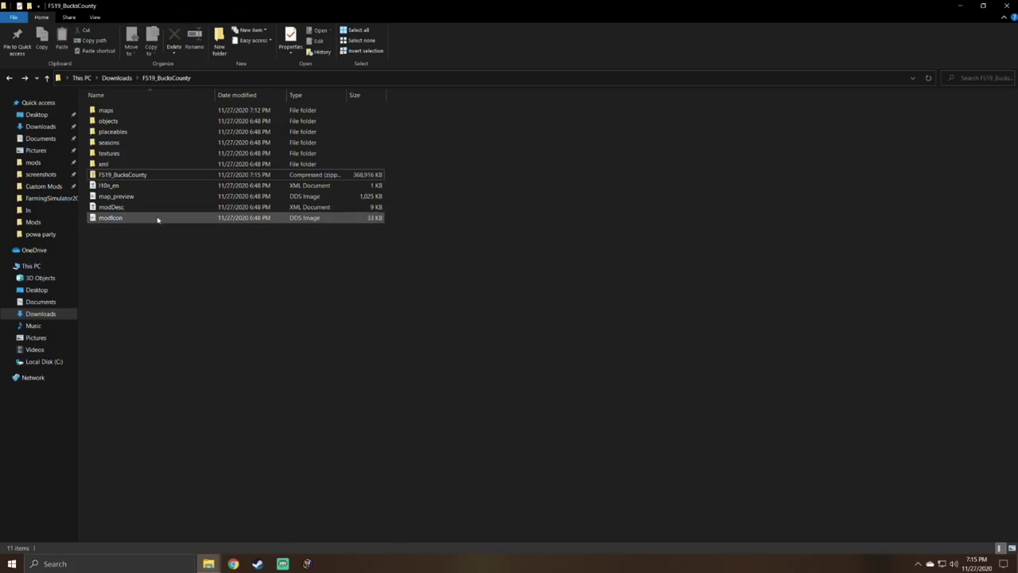
Search the mods folder for "bucks" and remove the FS19_BucksCountyPreview archive from it.
{"action": "left_click", "coordinate": [47, 164]}
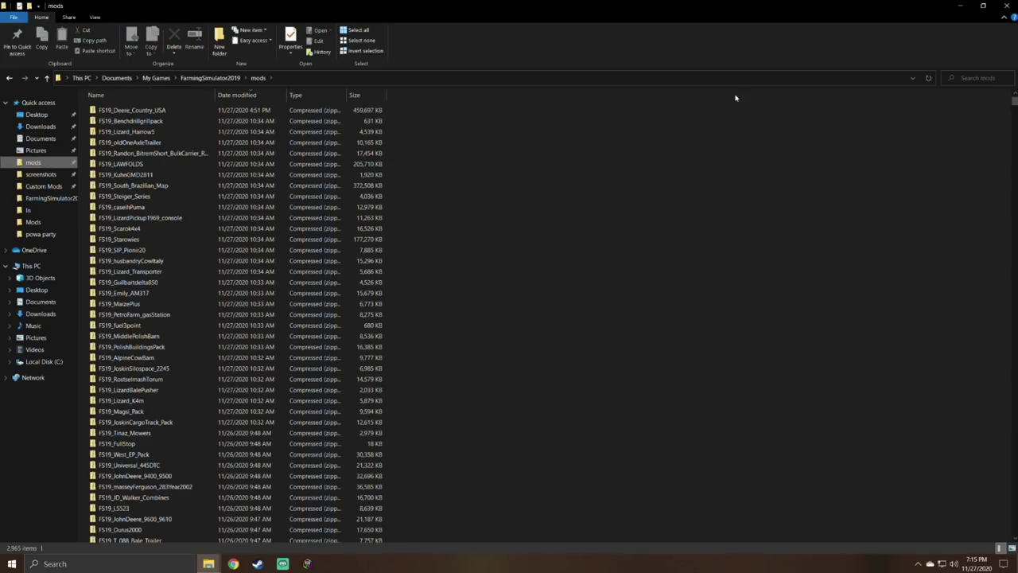
{"action": "left_click", "coordinate": [983, 78]}
{"action": "type", "text": "bucks"}
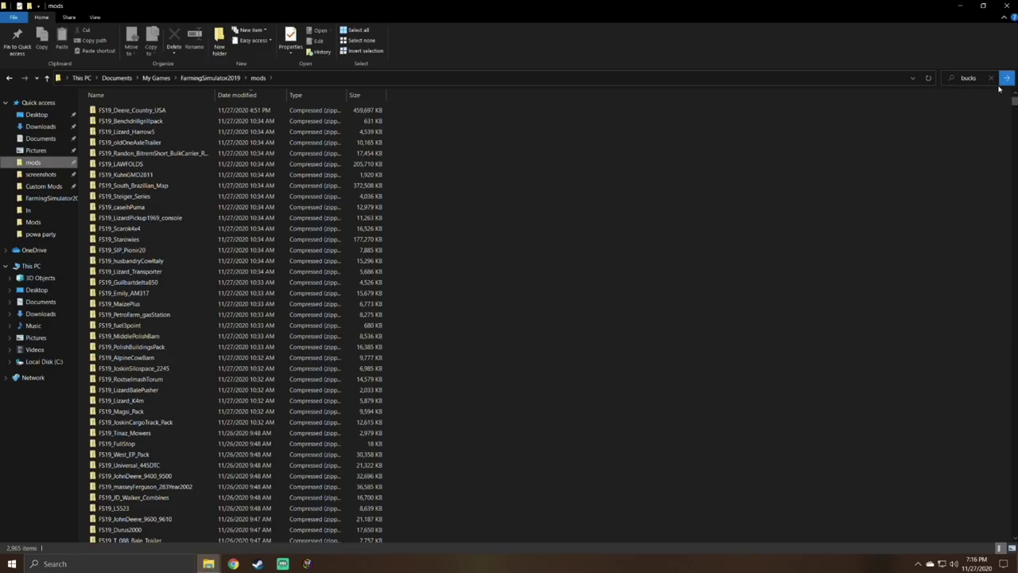
{"action": "left_click", "coordinate": [1005, 79]}
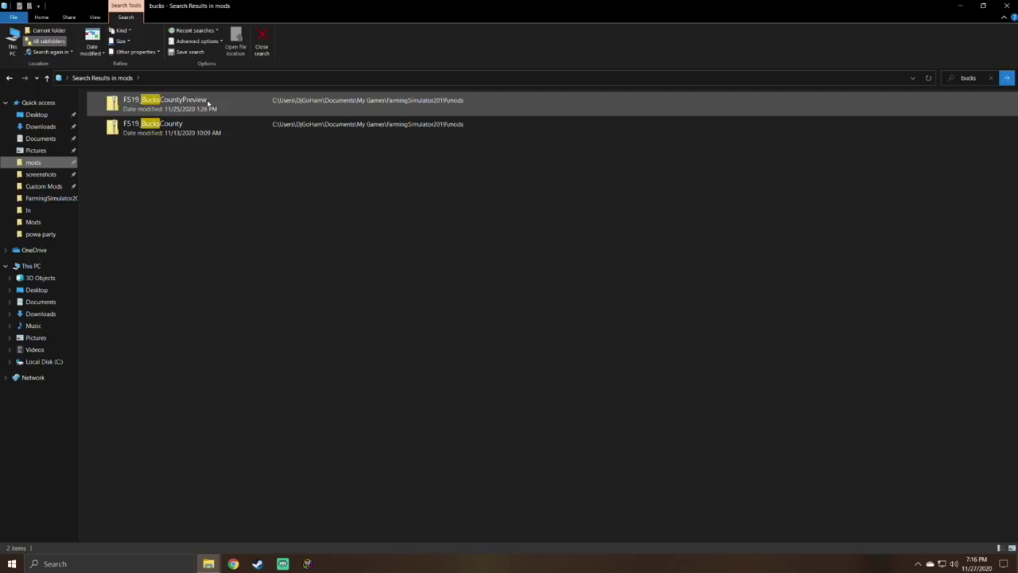
{"action": "left_click", "coordinate": [235, 110]}
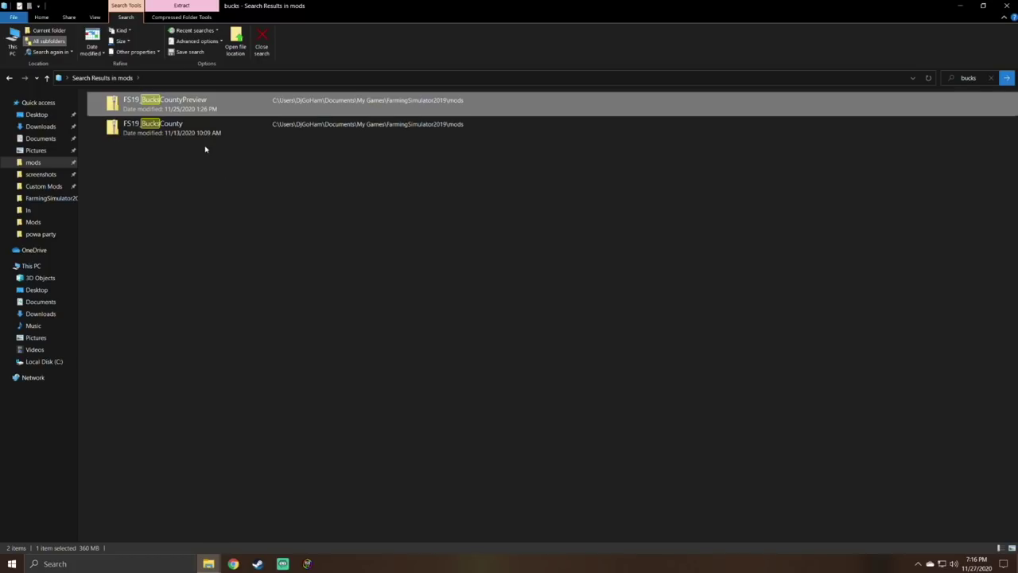
{"action": "key", "text": "Delete"}
{"action": "left_click_drag", "start_coordinate": [181, 109], "coordinate": [47, 192]}
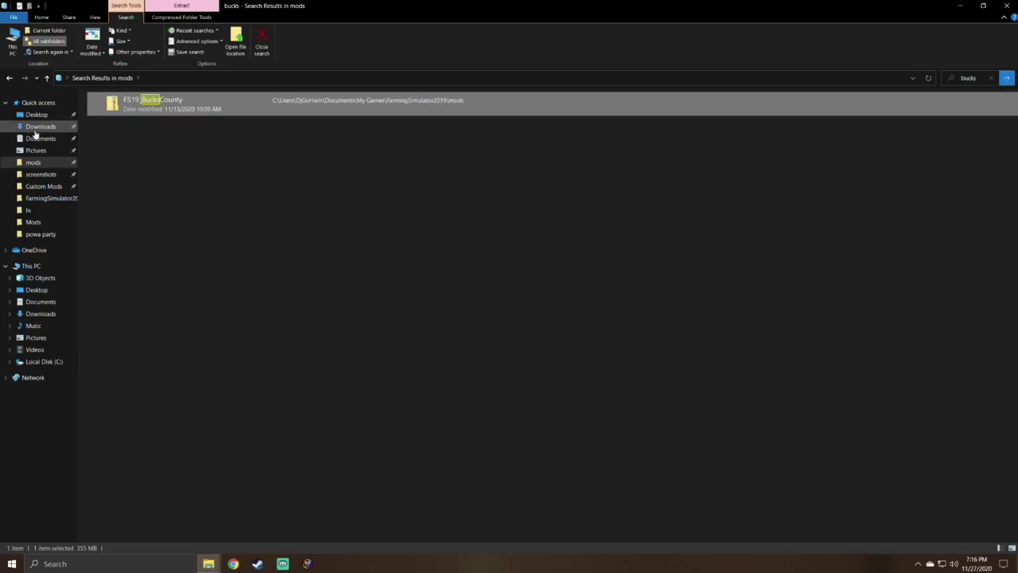
Replace the existing FS19_BucksCounty.zip in the mods folder with the newly made archive.
{"action": "left_click", "coordinate": [37, 129]}
{"action": "left_click_drag", "start_coordinate": [112, 131], "coordinate": [40, 164]}
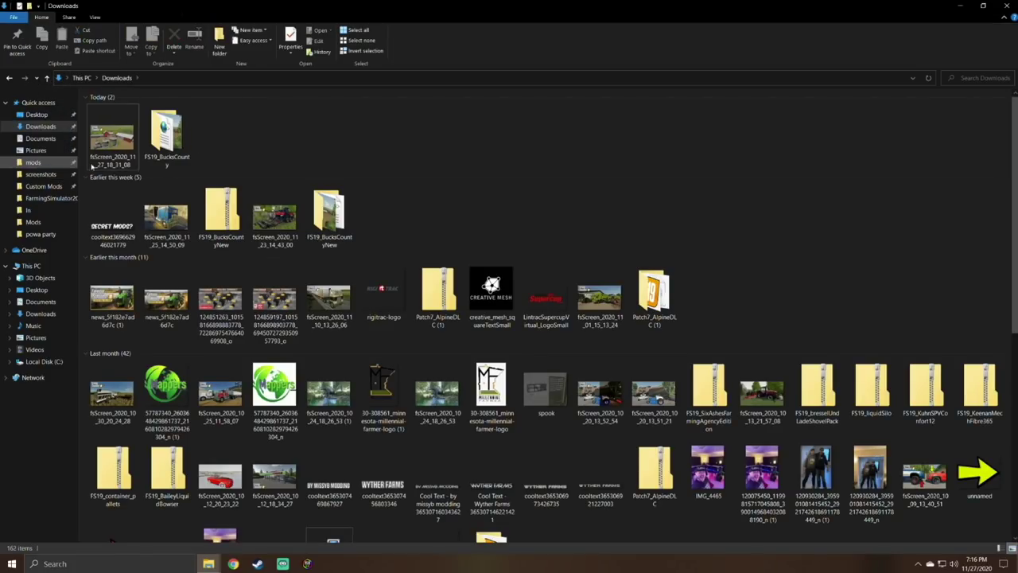
{"action": "left_click", "coordinate": [1000, 8]}
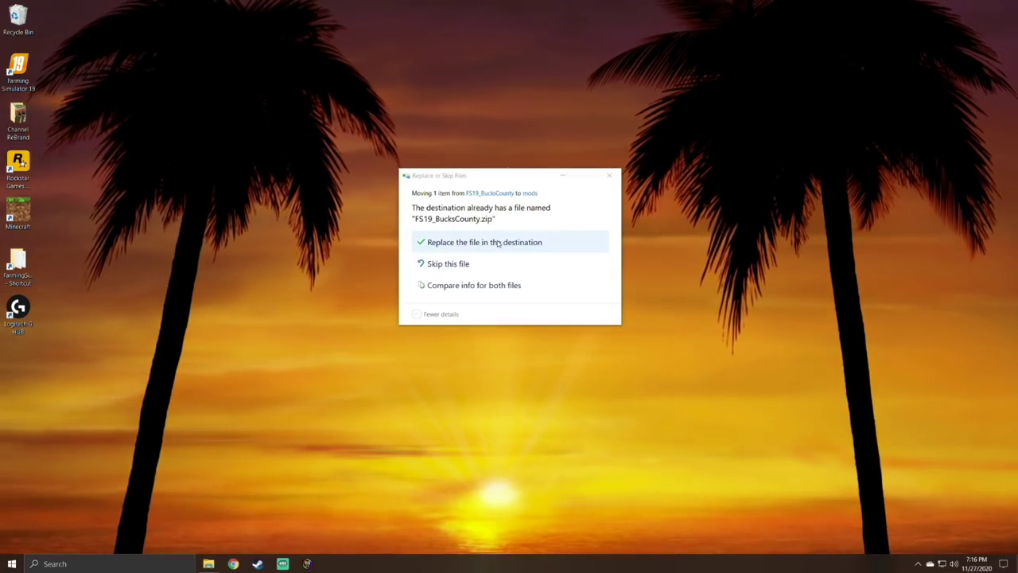
{"action": "left_click", "coordinate": [498, 243]}
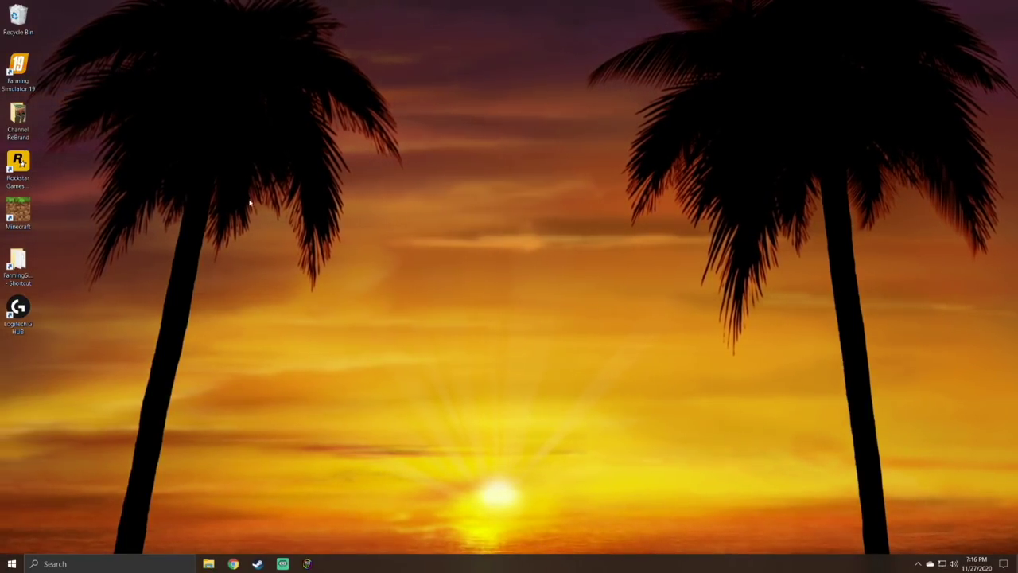
Launch Farming Simulator 19 and start a New farmer career in the unused Savegame 7.
{"action": "double_click", "coordinate": [18, 72]}
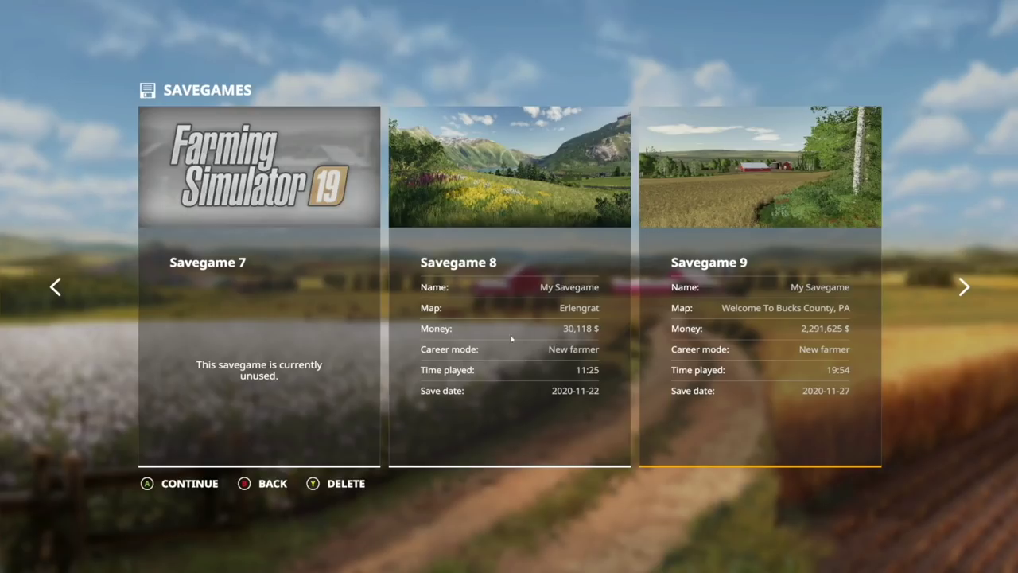
{"action": "key", "text": "Left"}
{"action": "key", "text": "Left"}
{"action": "left_click", "coordinate": [189, 483]}
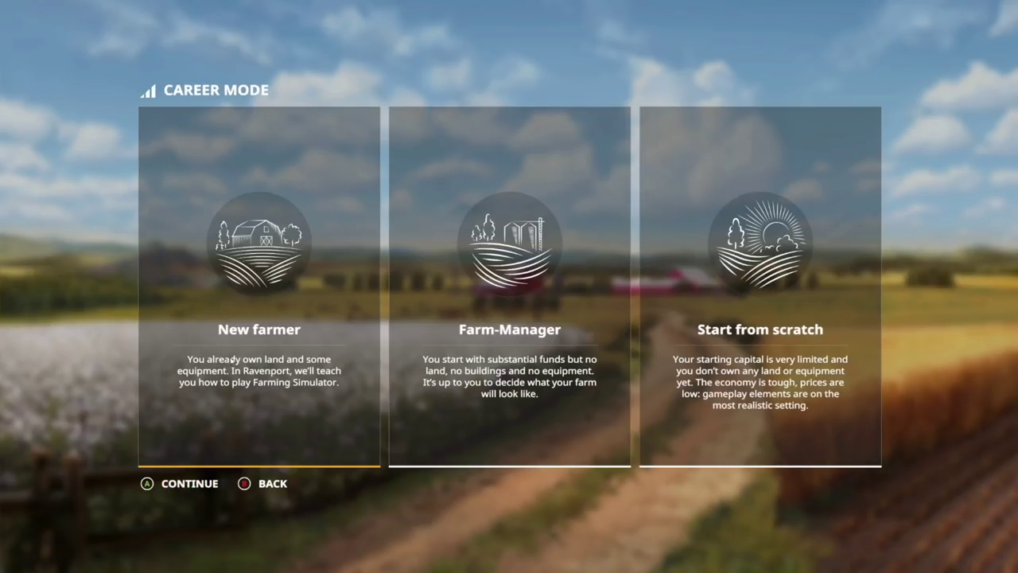
{"action": "left_click", "coordinate": [186, 483]}
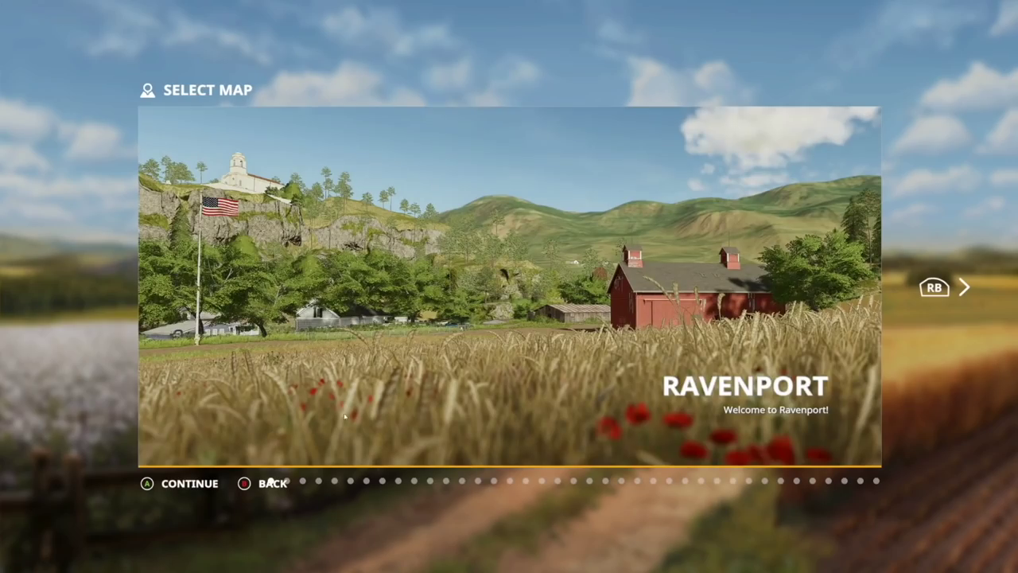
Choose the Welcome To Bucks County, PA map and accept the preset character.
{"action": "scroll", "coordinate": [465, 395], "scroll_direction": "down", "scroll_amount": 7}
{"action": "scroll", "coordinate": [466, 396], "scroll_direction": "down", "scroll_amount": 1}
{"action": "scroll", "coordinate": [467, 398], "scroll_direction": "up", "scroll_amount": 4}
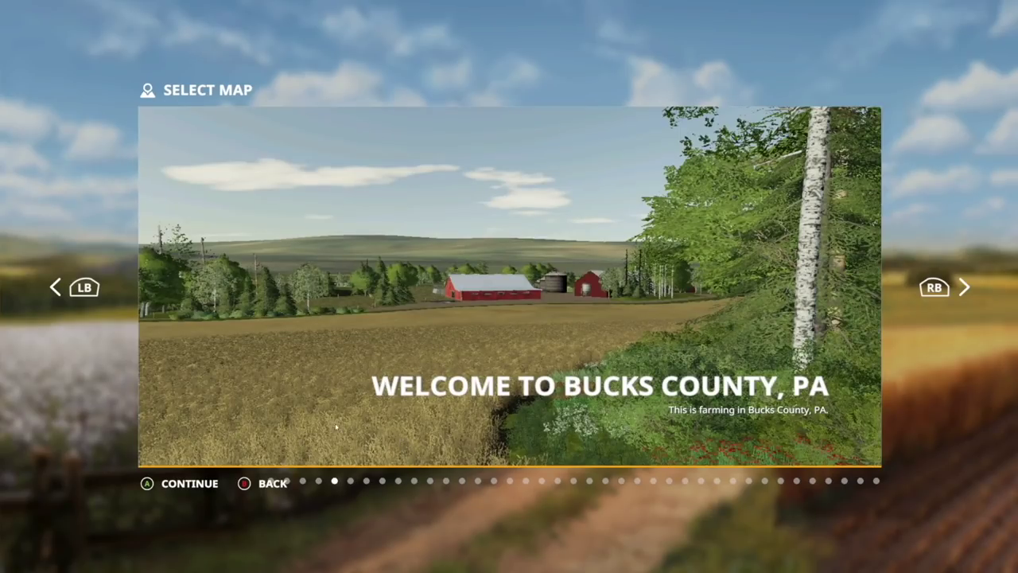
{"action": "left_click", "coordinate": [202, 489]}
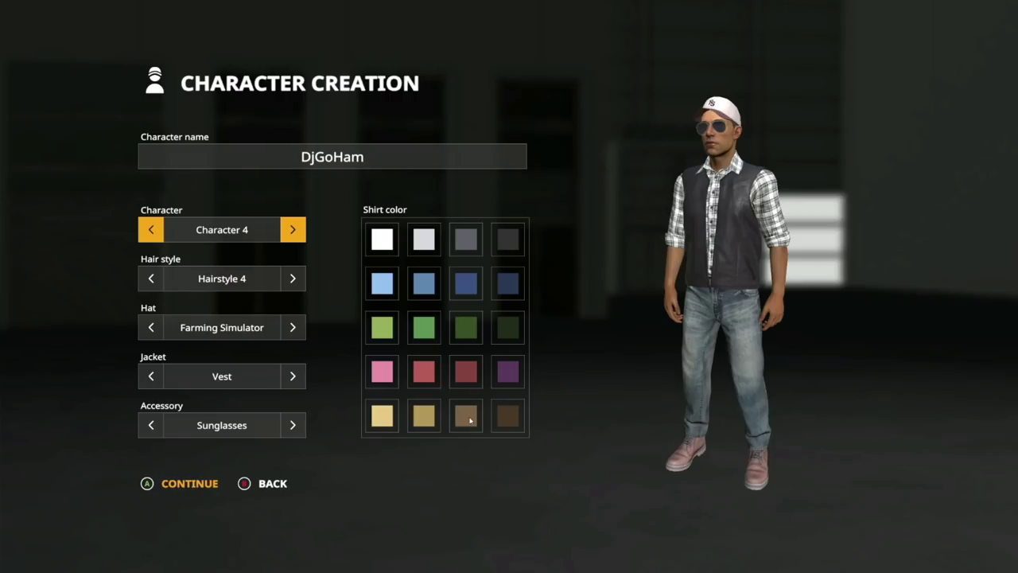
{"action": "key", "text": "Return"}
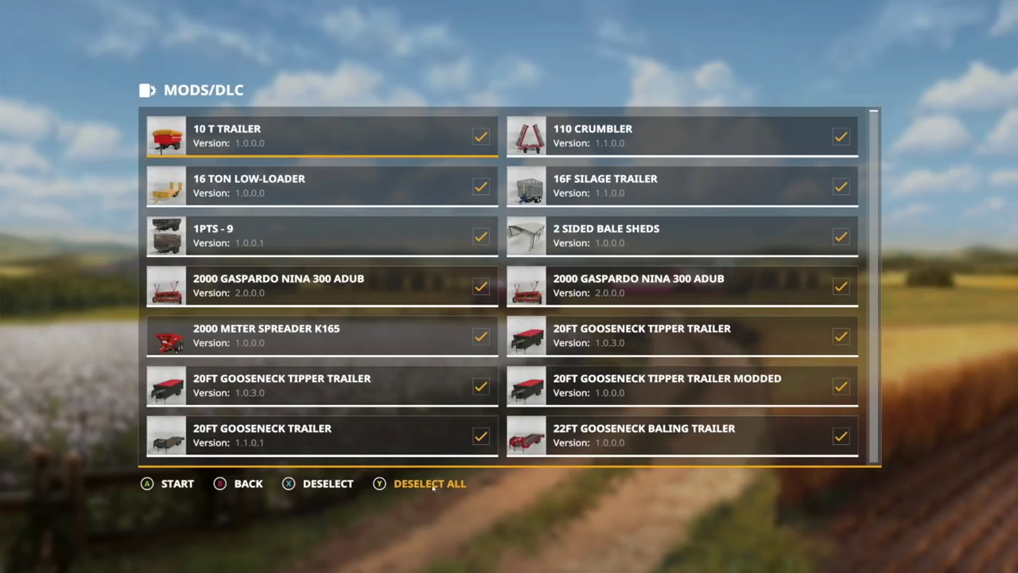
Deselect the mods Added Realism for Vehicles, Addon Straw Harvest, Adjust Working Speed and the Addon Straw Harvest bonus pellet heat mod.
{"action": "scroll", "coordinate": [589, 329], "scroll_direction": "down", "scroll_amount": 13}
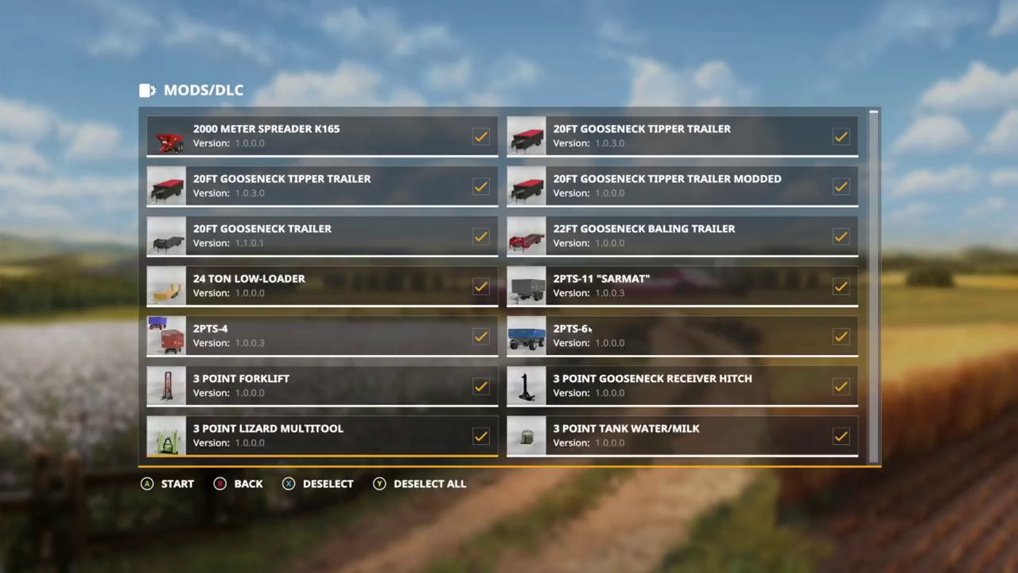
{"action": "key", "text": "Down"}
{"action": "key", "text": "Down"}
{"action": "key", "text": "Down"}
{"action": "key", "text": "Down"}
{"action": "key", "text": "Down"}
{"action": "key", "text": "Down"}
{"action": "key", "text": "Down"}
{"action": "key", "text": "Down"}
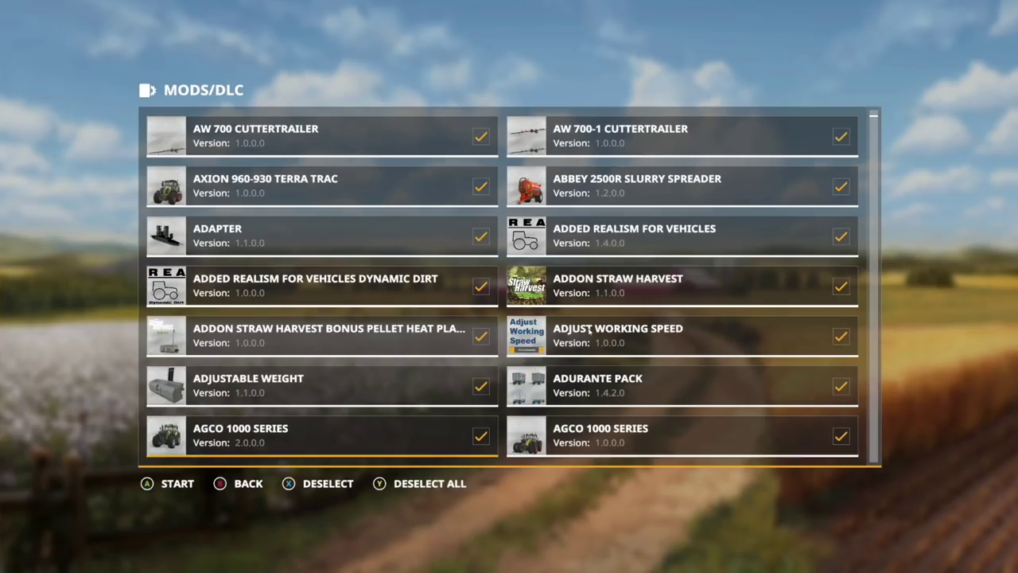
{"action": "left_click", "coordinate": [636, 239]}
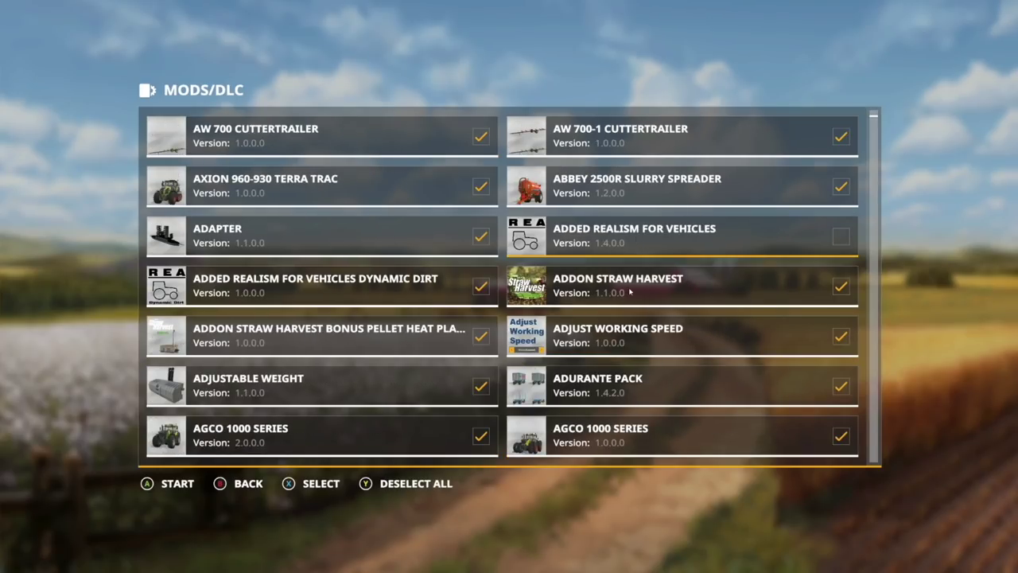
{"action": "left_click", "coordinate": [629, 291]}
{"action": "left_click", "coordinate": [599, 343]}
{"action": "left_click", "coordinate": [356, 343]}
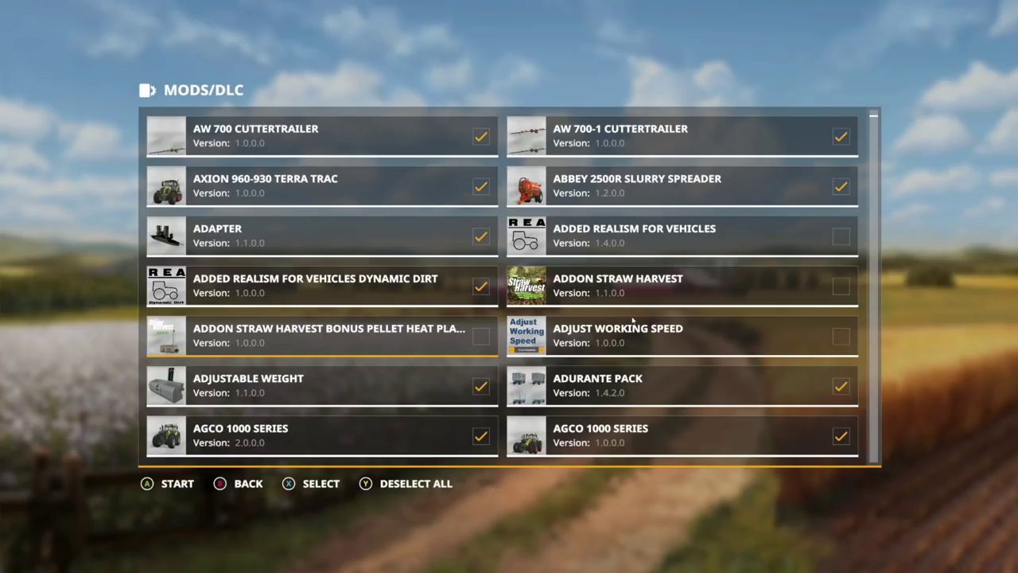
Deselect the MaizePlus, MaizePlus CCM Extension and MaizePlus Forage Extension mods.
{"action": "scroll", "coordinate": [618, 321], "scroll_direction": "down", "scroll_amount": 20}
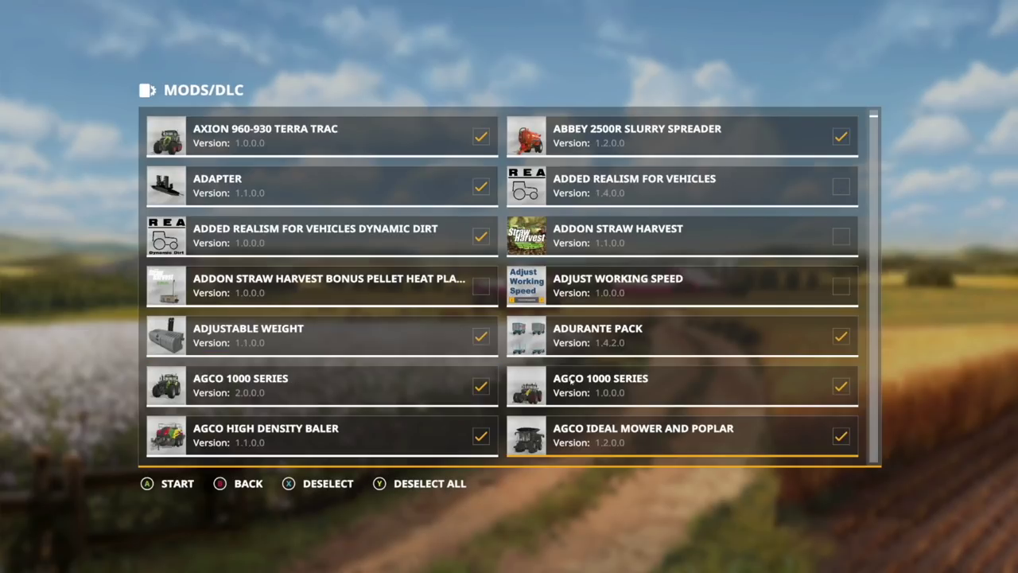
{"action": "scroll", "coordinate": [621, 344], "scroll_direction": "down", "scroll_amount": 20}
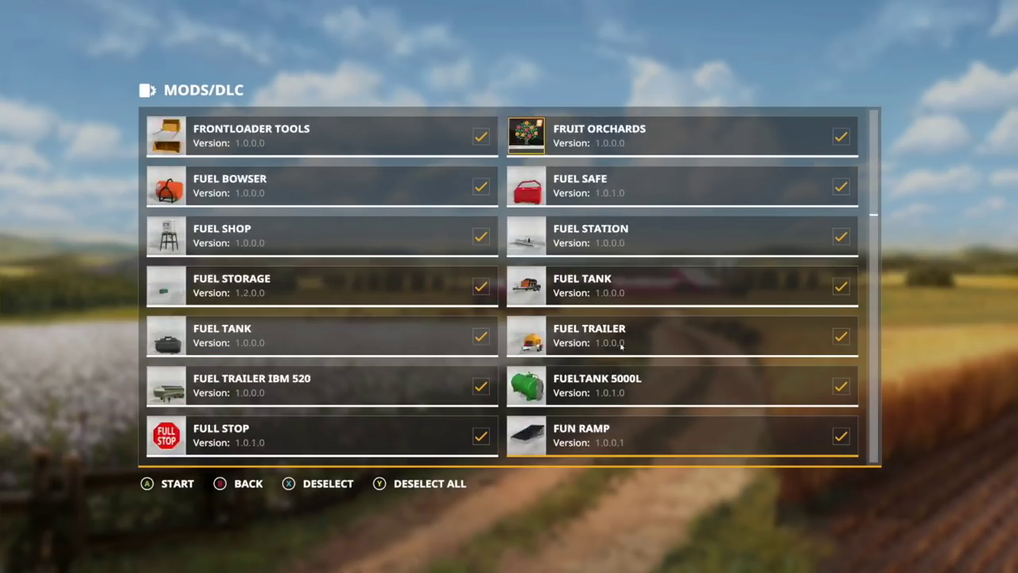
{"action": "scroll", "coordinate": [621, 348], "scroll_direction": "down", "scroll_amount": 20}
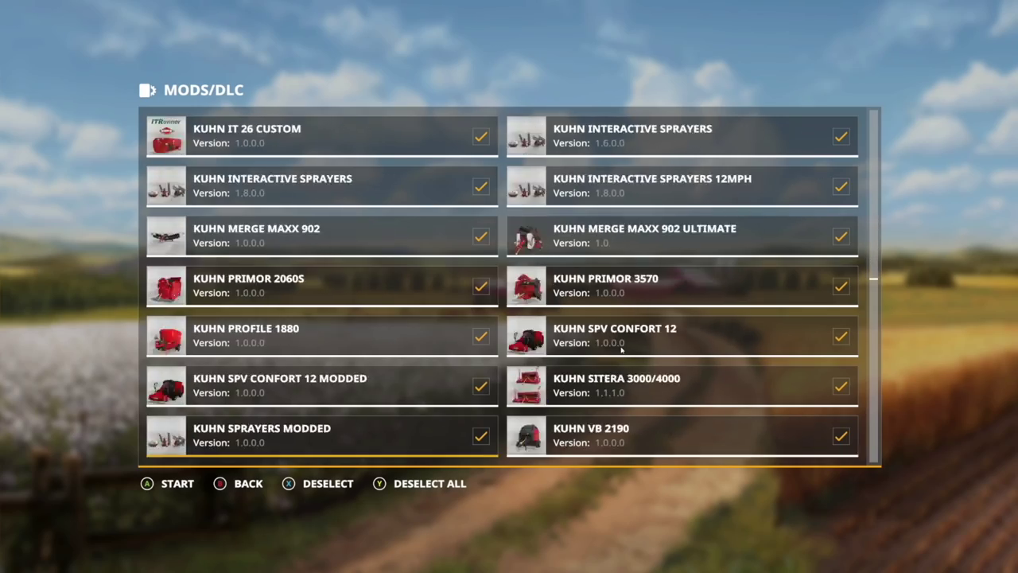
{"action": "scroll", "coordinate": [621, 347], "scroll_direction": "down", "scroll_amount": 20}
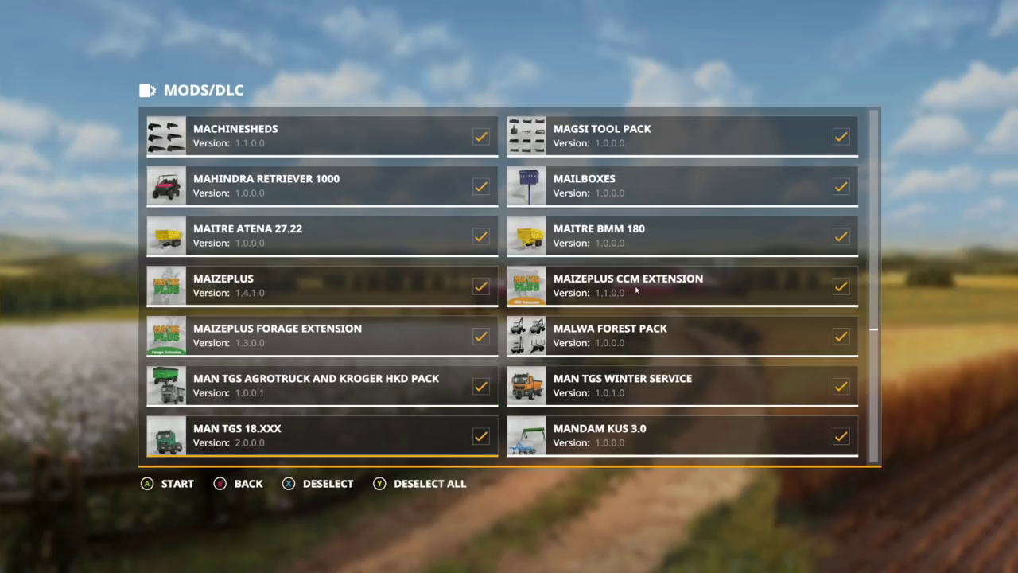
{"action": "left_click", "coordinate": [636, 291]}
{"action": "left_click", "coordinate": [481, 287]}
{"action": "left_click", "coordinate": [480, 336]}
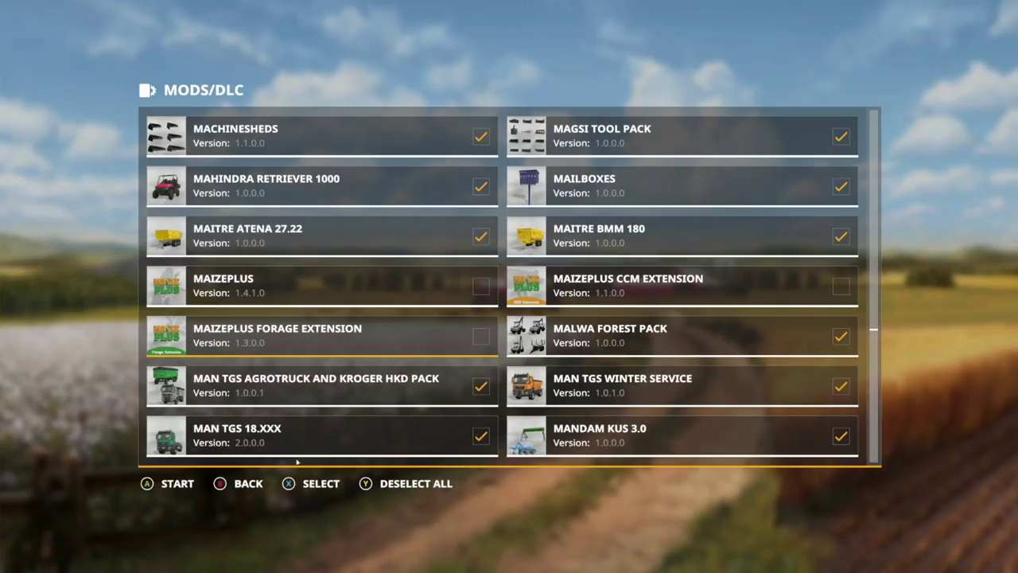
Start the Bucks County game with the remaining mods and dismiss the spring season notice.
{"action": "left_click", "coordinate": [169, 483]}
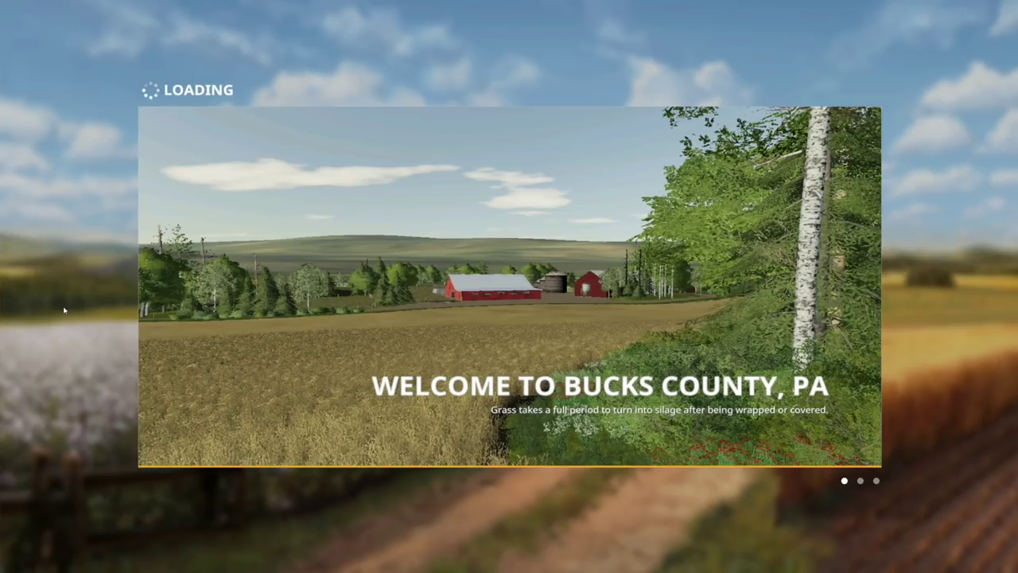
{"action": "key", "text": "Return"}
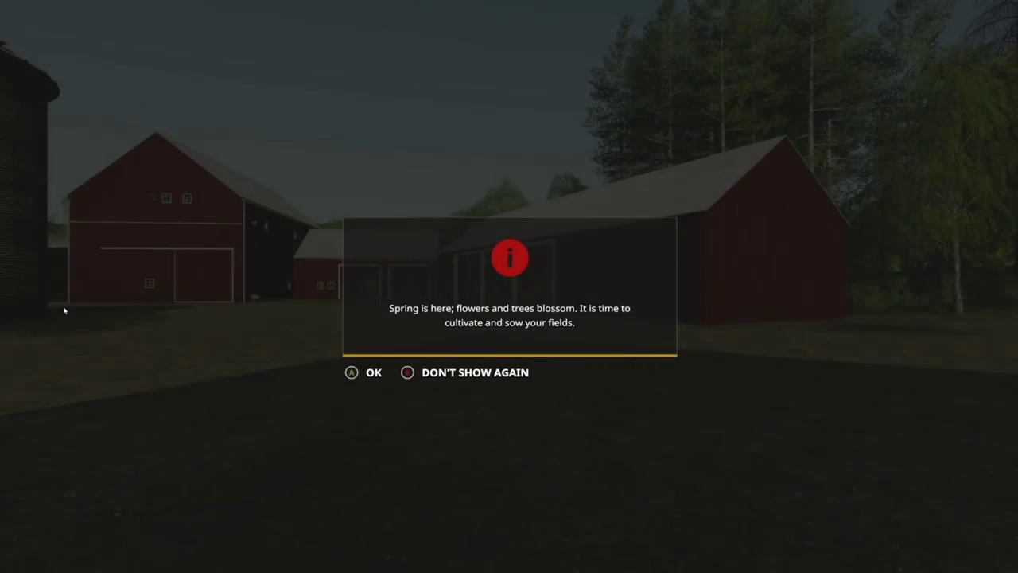
{"action": "key", "text": "Return"}
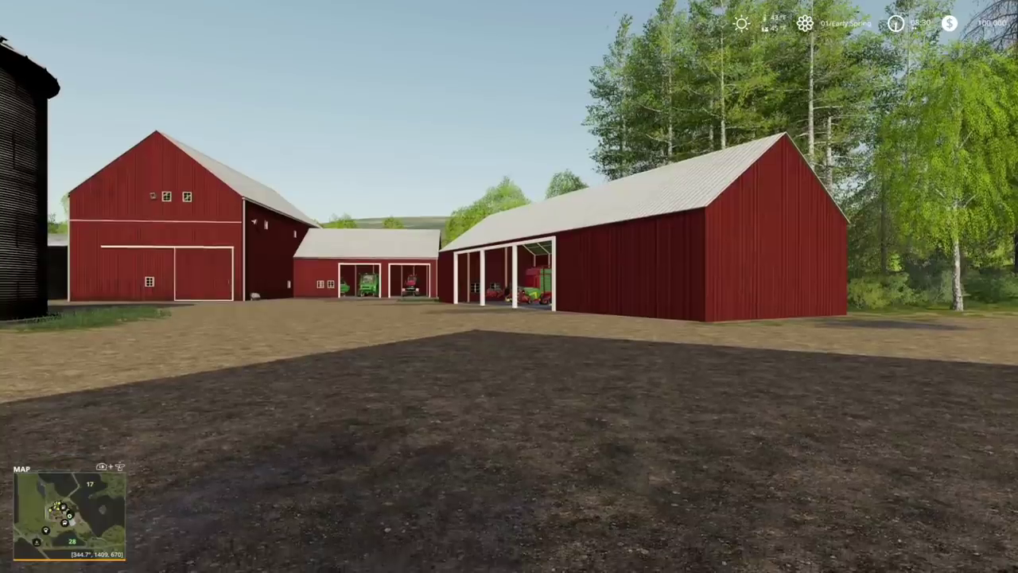
Walk around the farmyard and examine the red open-sided shed, the large barn and the machinery garage.
{"action": "key", "text": "w"}
{"action": "key", "text": "w"}
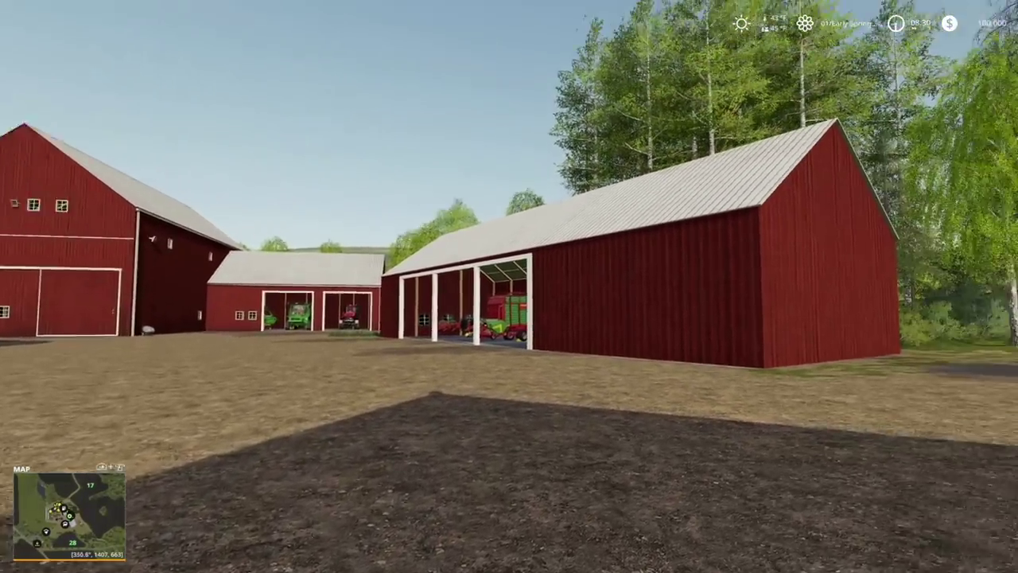
{"action": "key", "text": "w"}
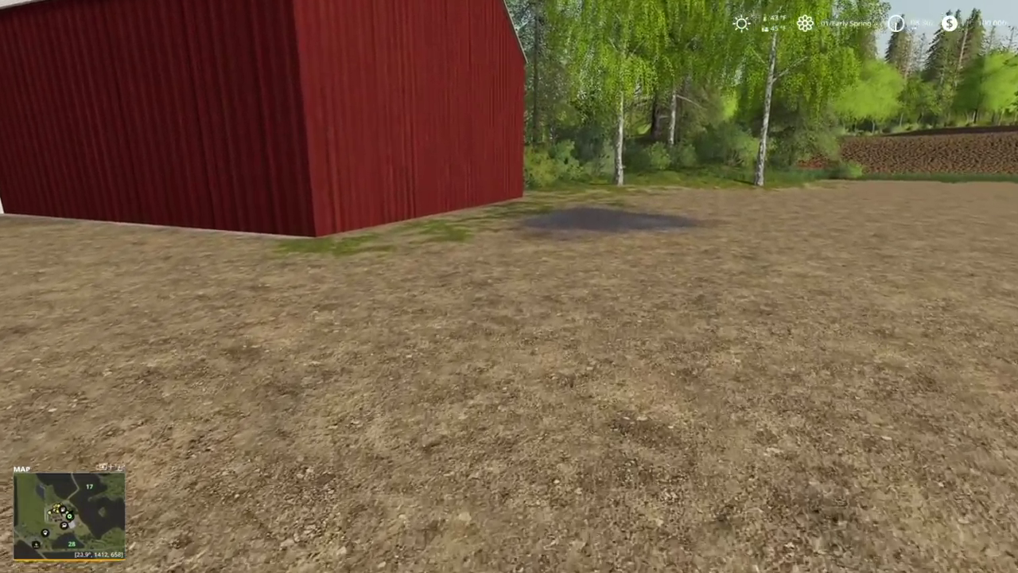
{"action": "key", "text": "w"}
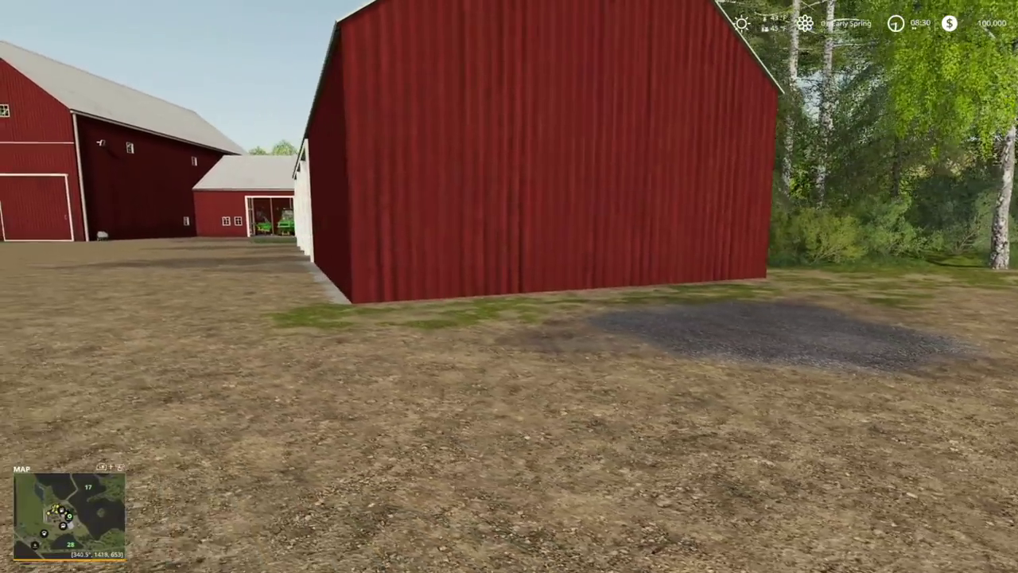
{"action": "key", "text": "w"}
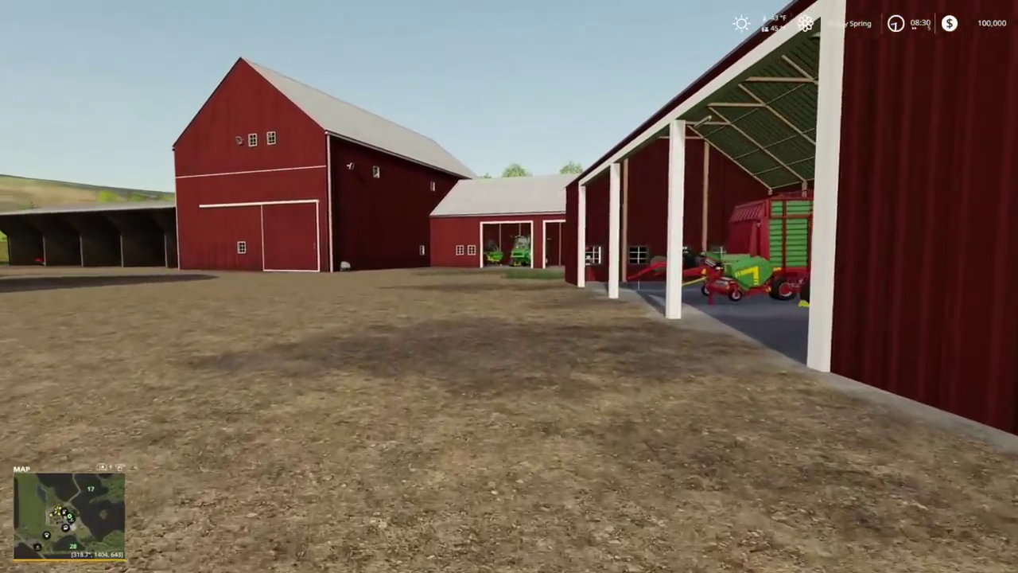
{"action": "key", "text": "w"}
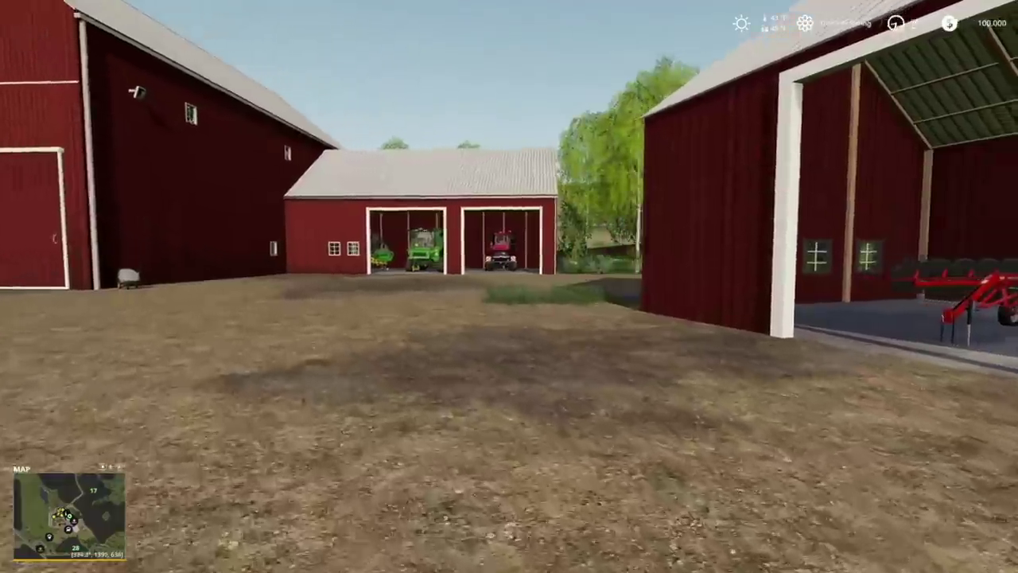
{"action": "key", "text": "w"}
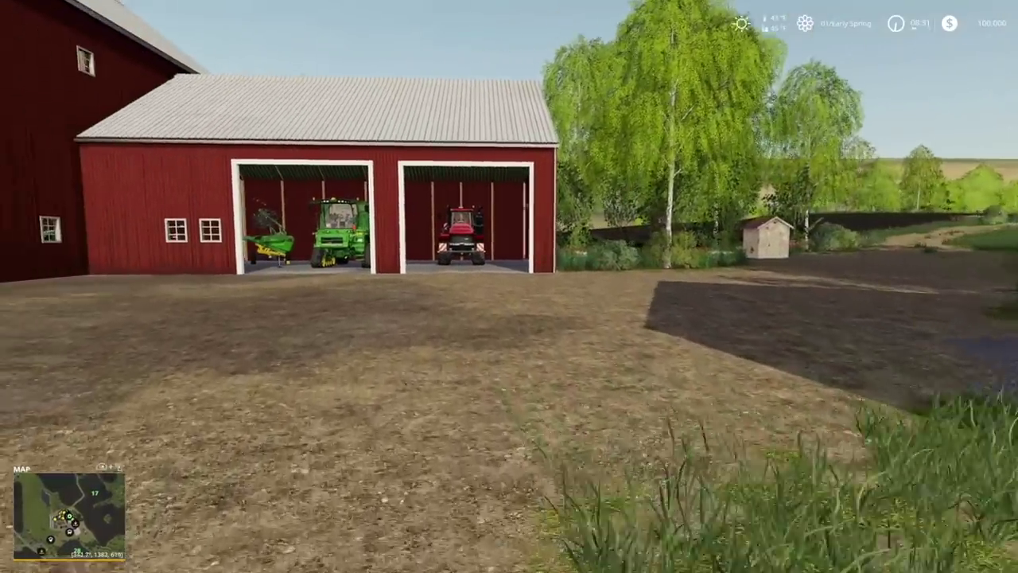
{"action": "key", "text": "w"}
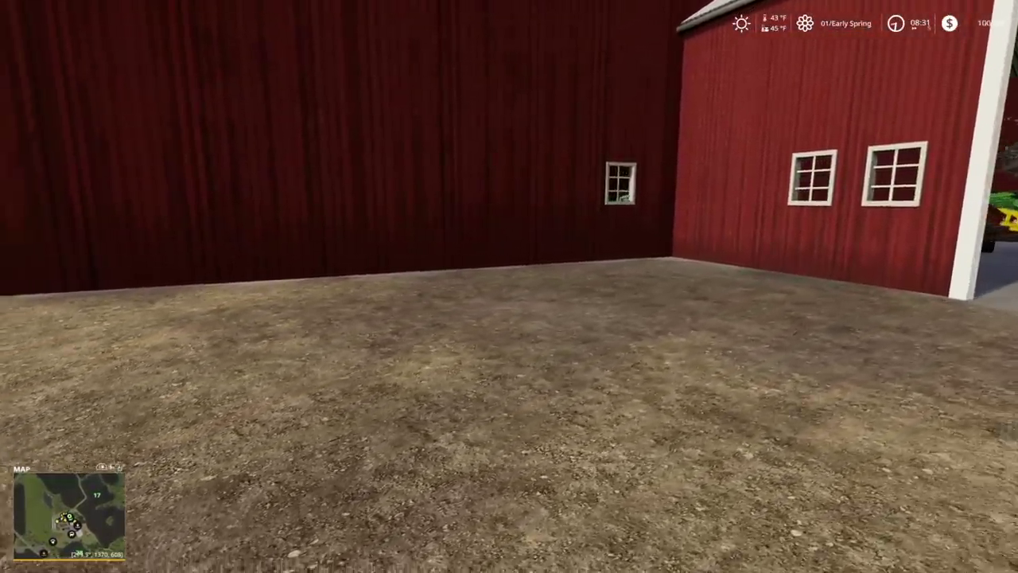
Examine the grain silos, the small yellow shed and the auger by walking across to and around them.
{"action": "key", "text": "w"}
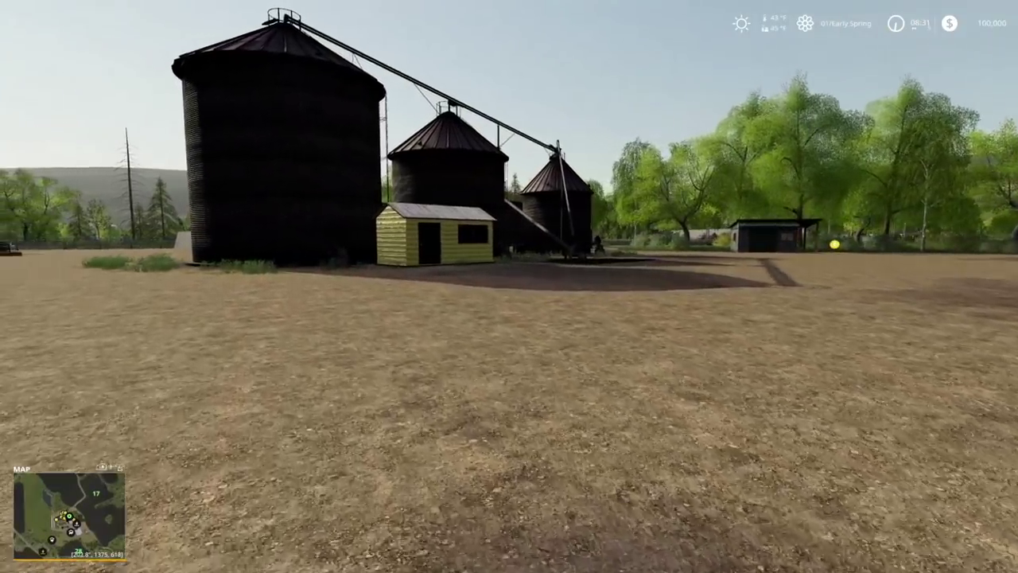
{"action": "key", "text": "w"}
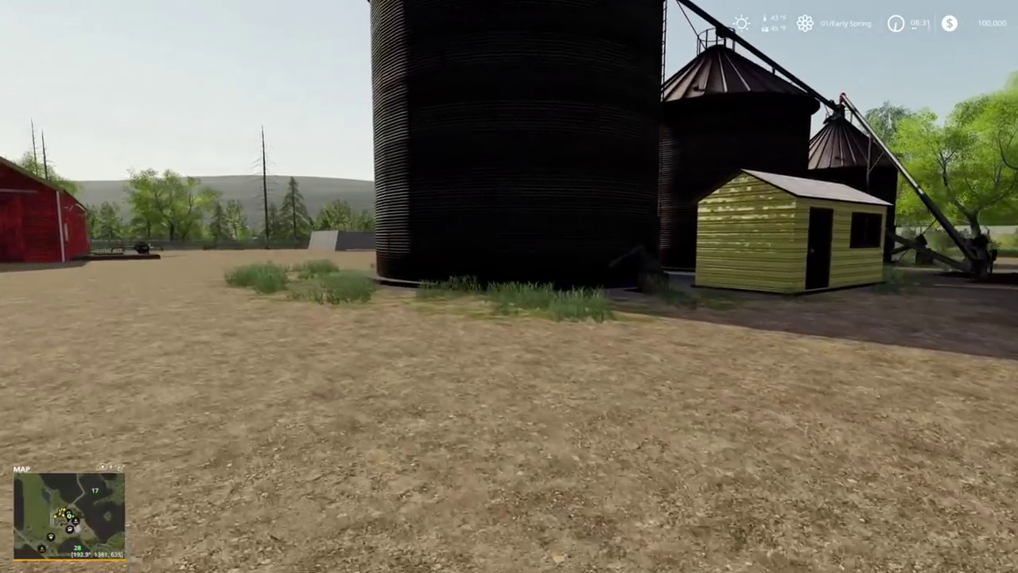
{"action": "key", "text": "w"}
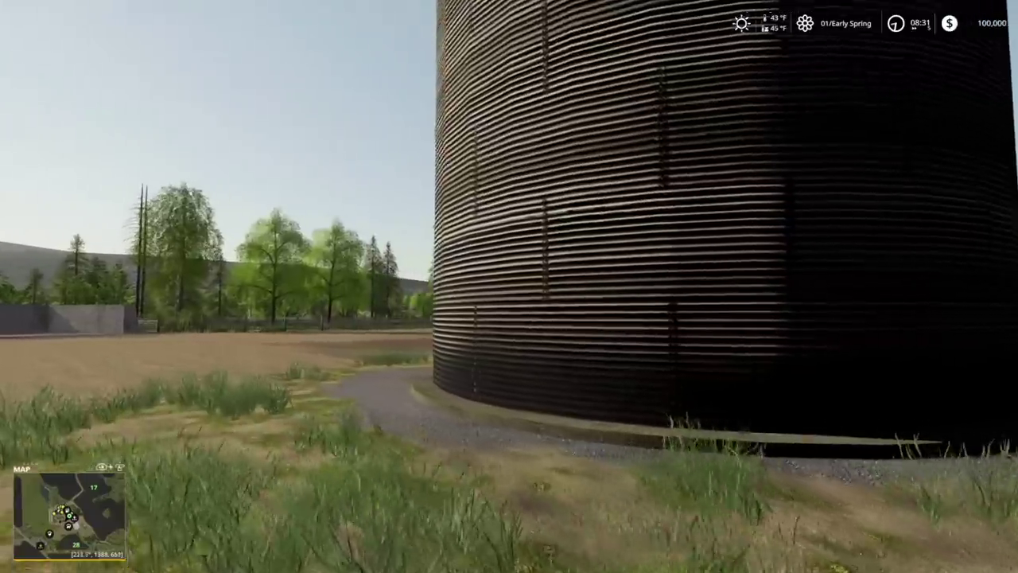
{"action": "key", "text": "w"}
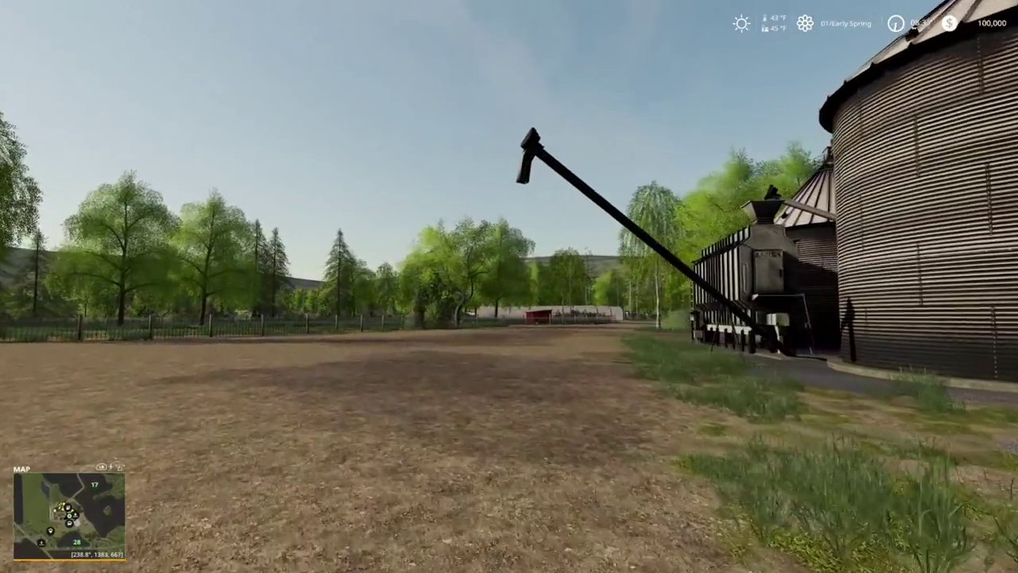
Fly above the farm and examine the bunker silos, the green field and the surrounding land.
{"action": "key", "text": "w"}
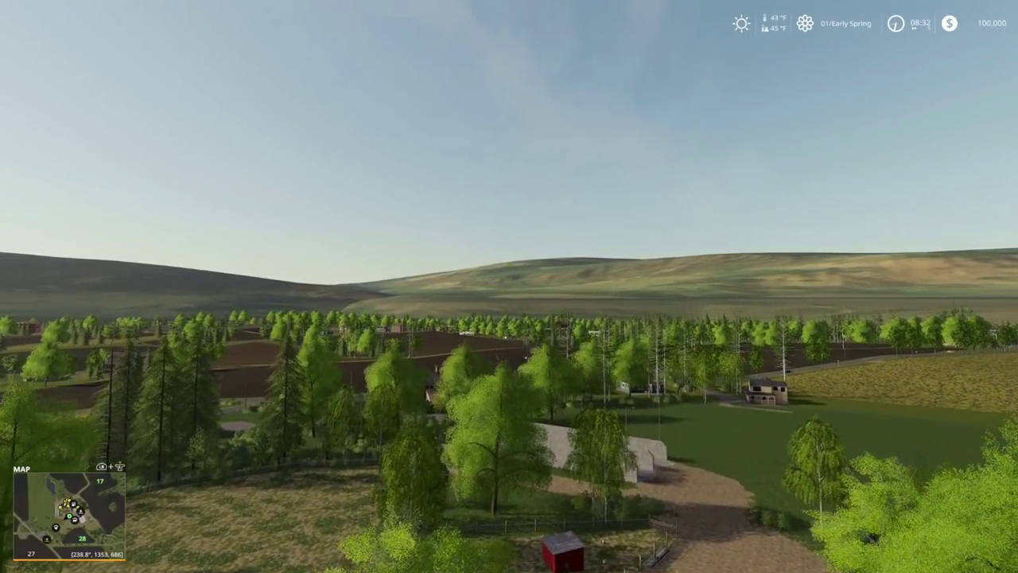
{"action": "key", "text": "w"}
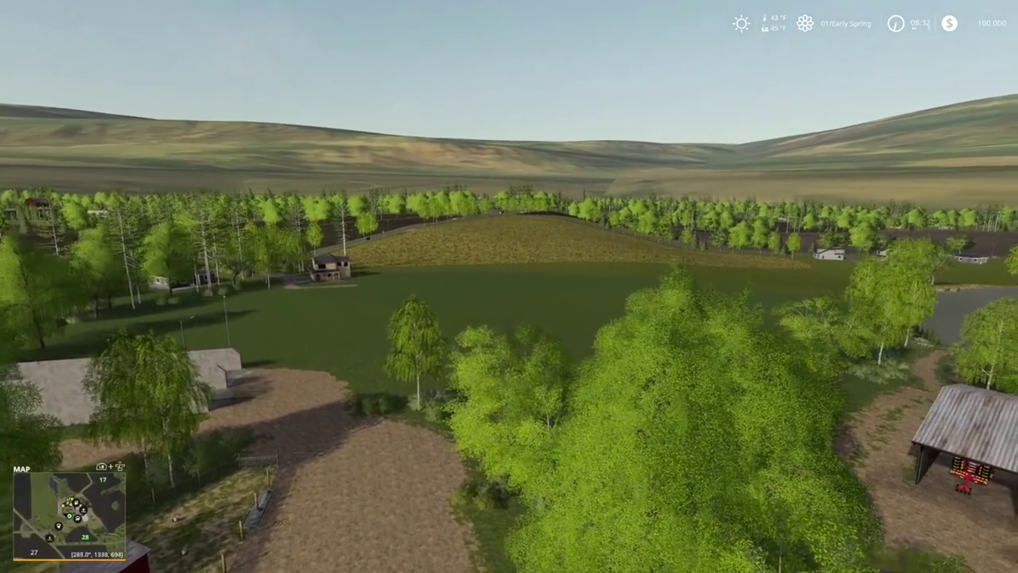
{"action": "key", "text": "w"}
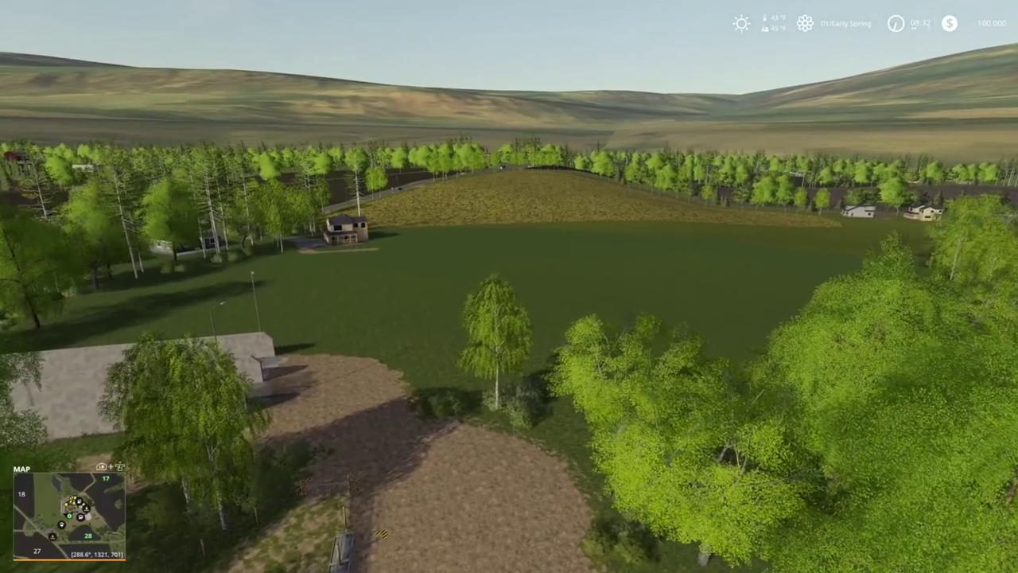
{"action": "key", "text": "w"}
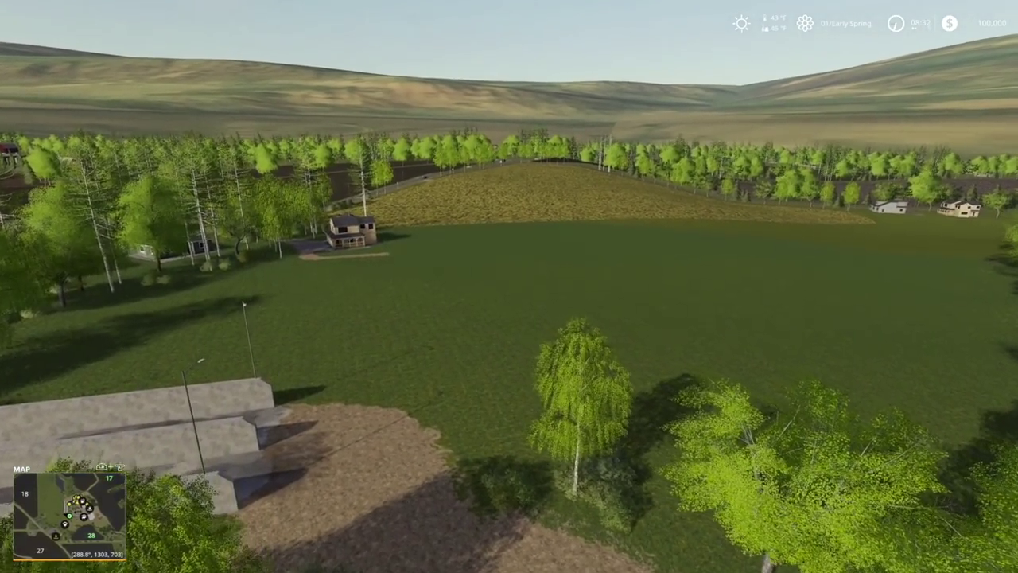
{"action": "key", "text": "w"}
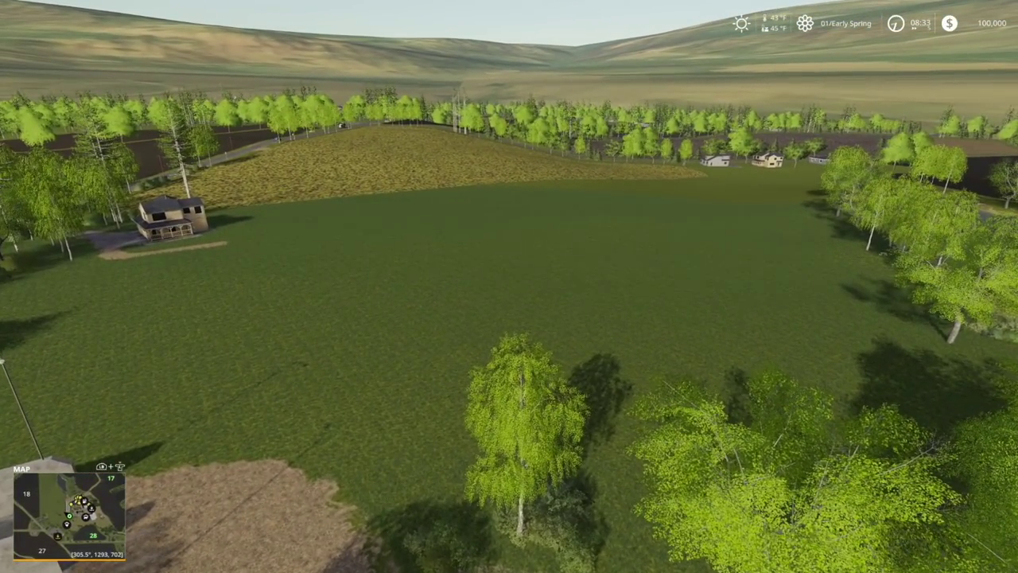
Examine the owned farmlands on the southern part of the map, select an unowned parcel to check its value, and return to the game.
{"action": "key", "text": "Escape"}
{"action": "key", "text": "x"}
{"action": "key", "text": "s"}
{"action": "key", "text": "a"}
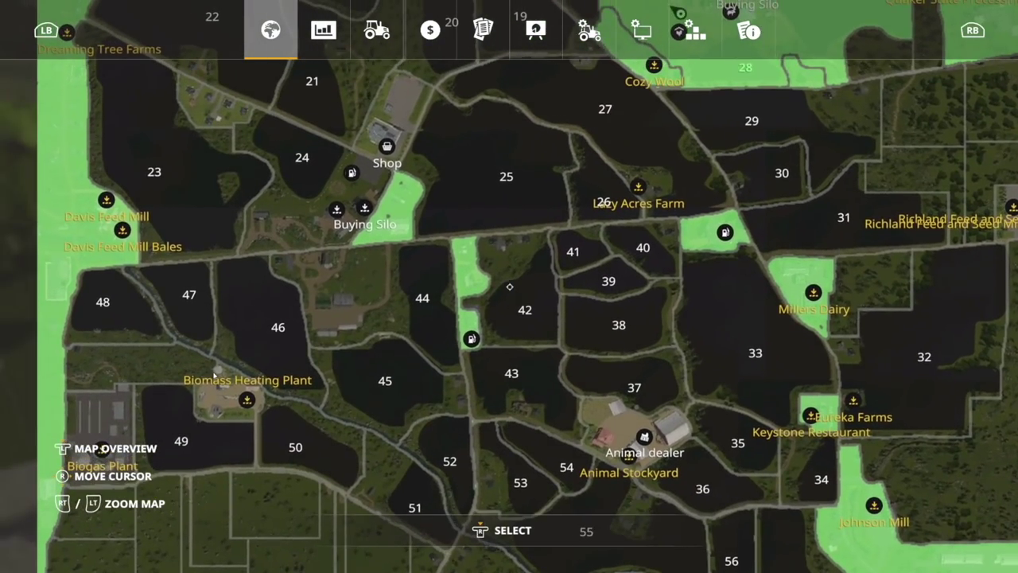
{"action": "key", "text": "Return"}
{"action": "key", "text": "s"}
{"action": "key", "text": "d"}
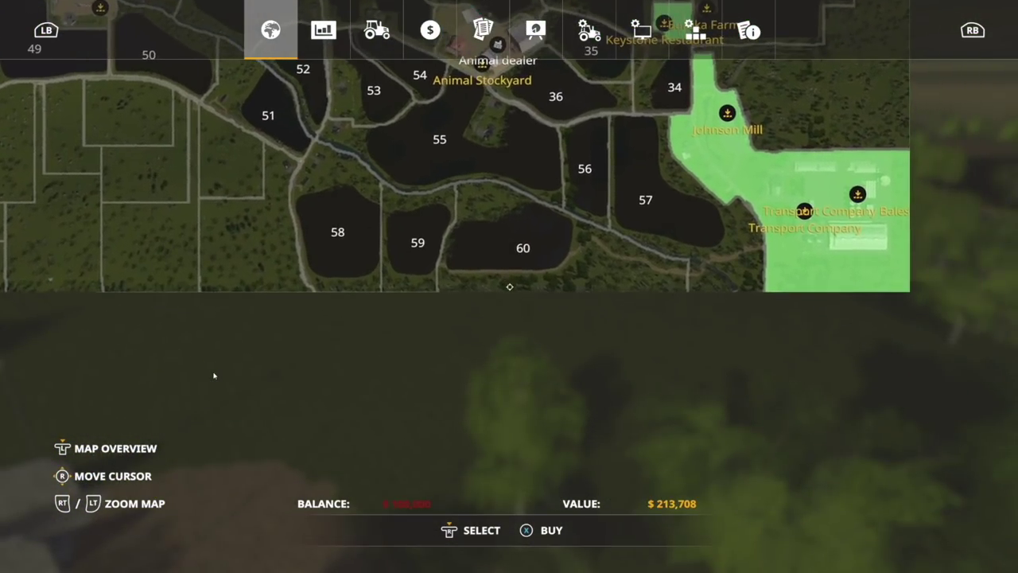
{"action": "key", "text": "Escape"}
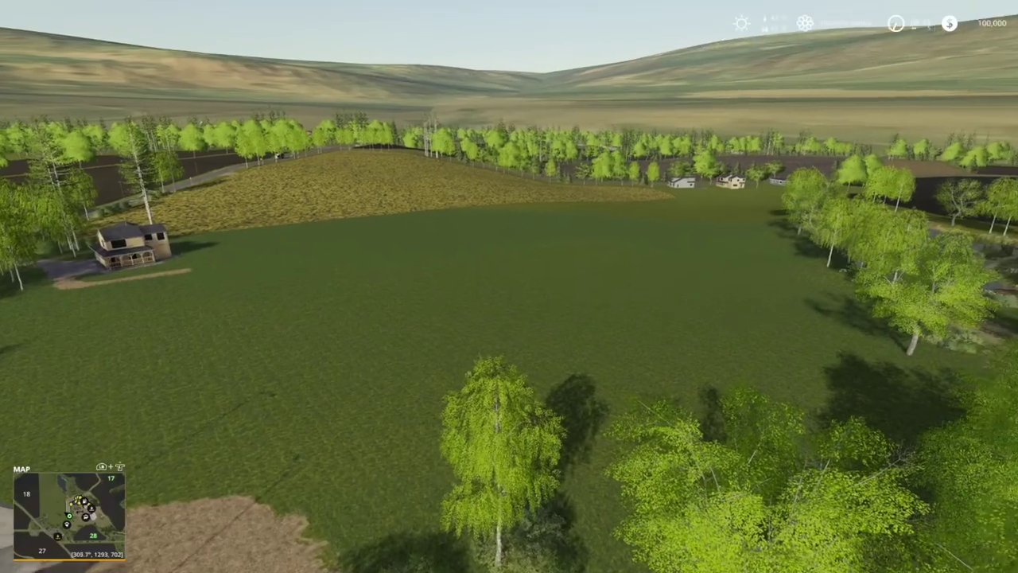
Open the player settings of the Easy Development Commands.
{"action": "key", "text": "alt+e"}
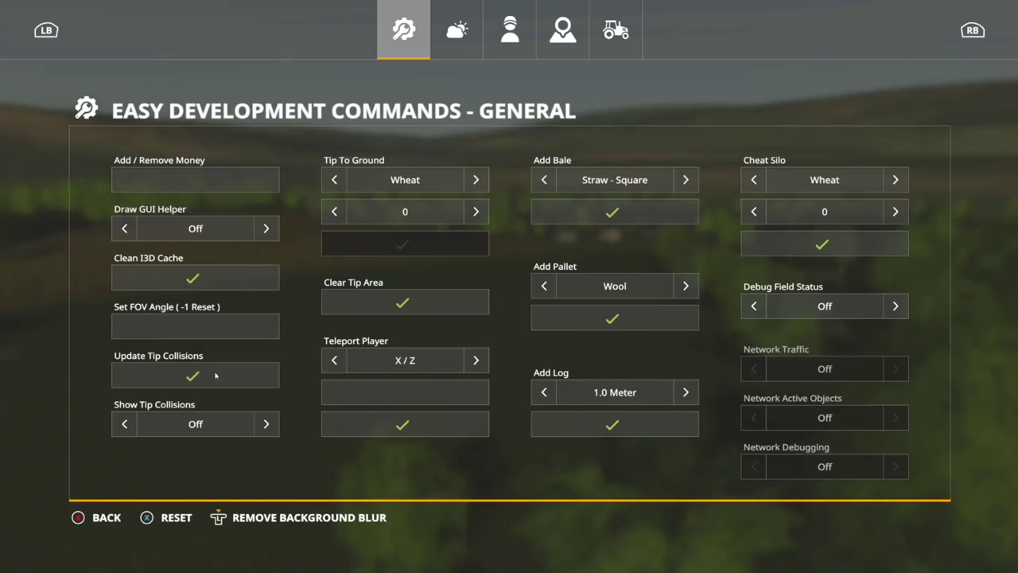
{"action": "left_click", "coordinate": [456, 30]}
{"action": "left_click", "coordinate": [506, 38]}
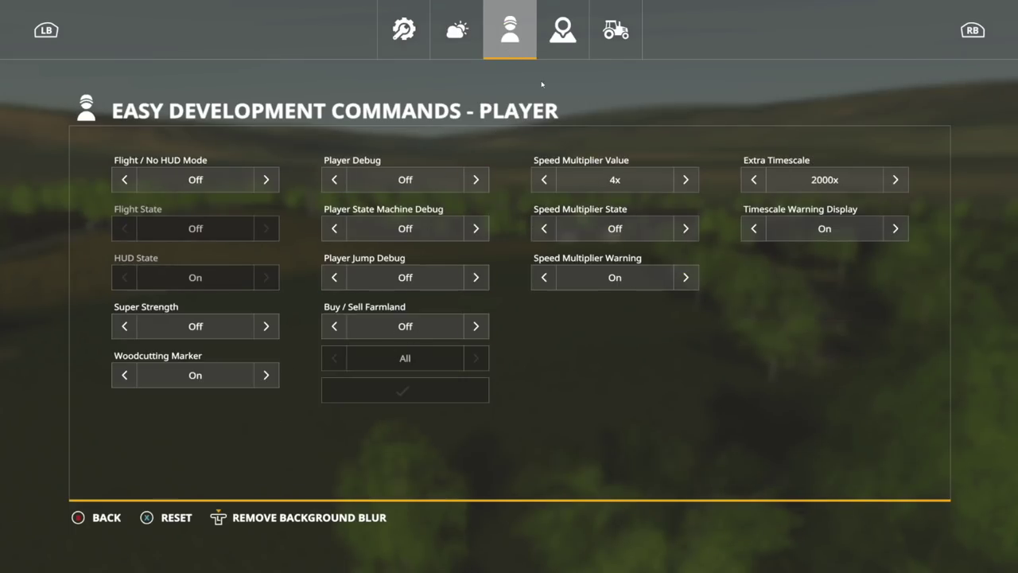
{"action": "left_click", "coordinate": [556, 41]}
{"action": "left_click", "coordinate": [488, 36]}
Check the Buy and Sell farmland options for farmland 82 and leave the commands without applying either.
{"action": "left_click", "coordinate": [334, 326]}
{"action": "left_click", "coordinate": [477, 328]}
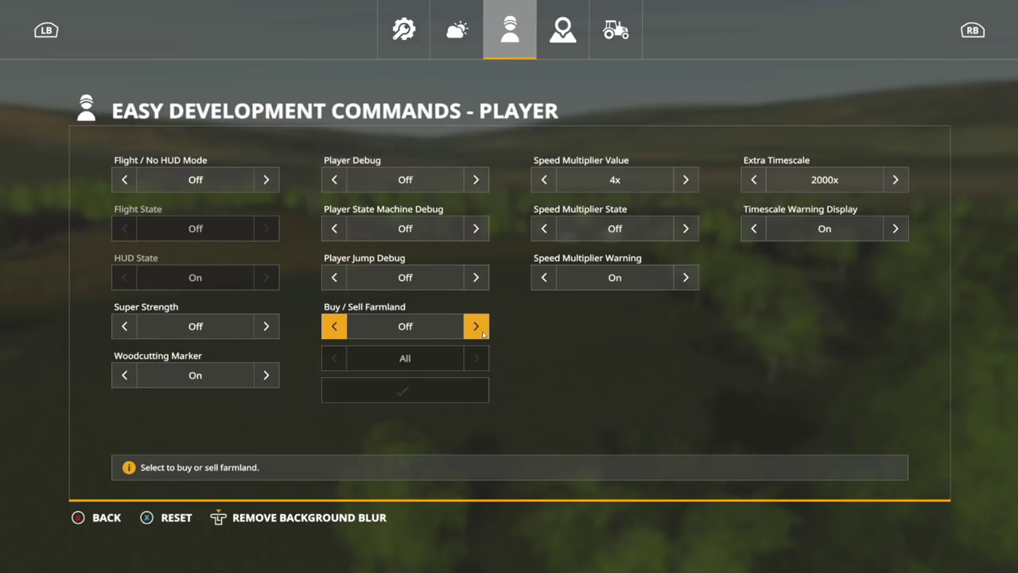
{"action": "left_click", "coordinate": [477, 327]}
{"action": "left_click", "coordinate": [476, 359]}
{"action": "left_click", "coordinate": [475, 360]}
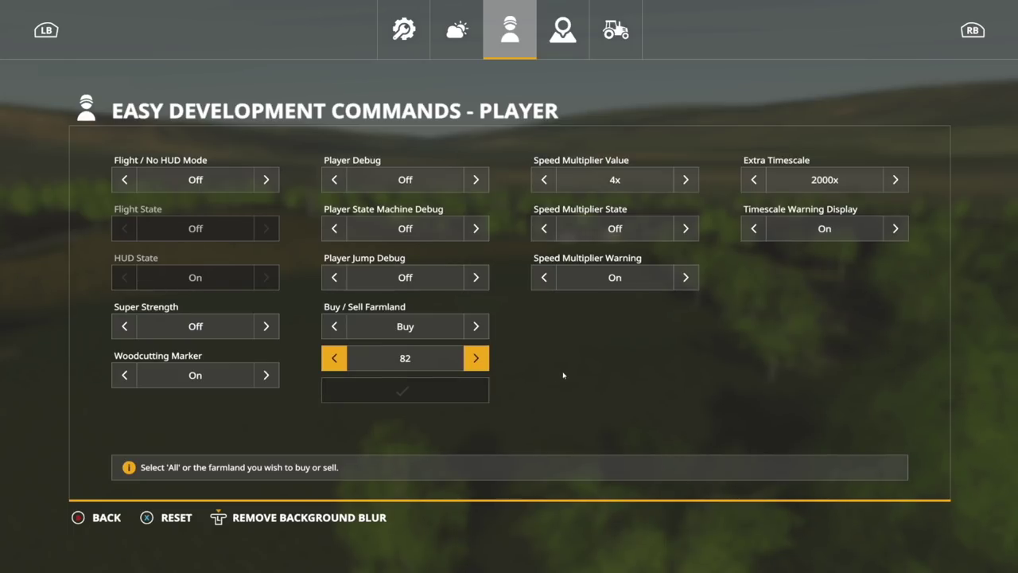
{"action": "left_click", "coordinate": [477, 327]}
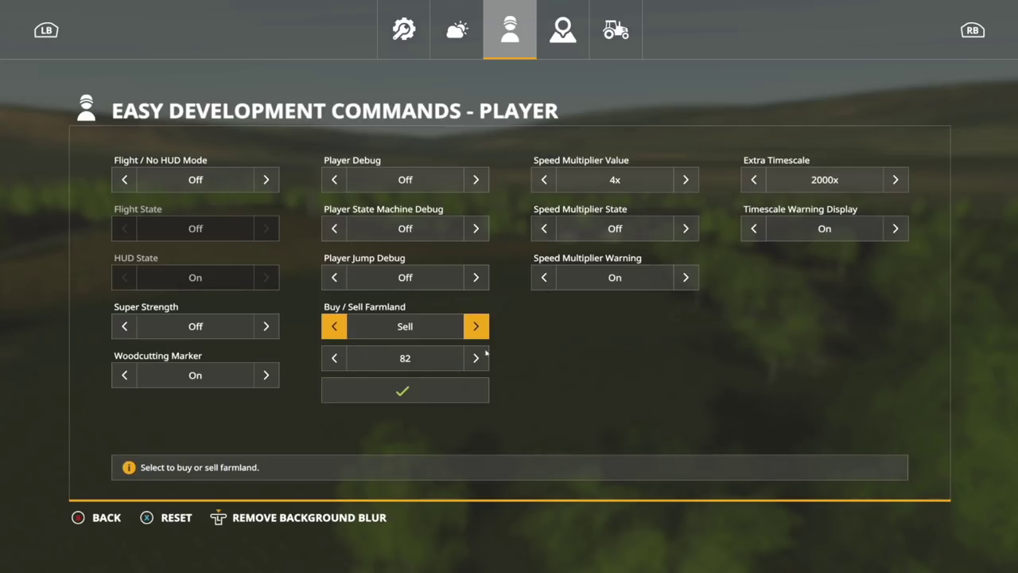
{"action": "key", "text": "Escape"}
On the farmland map, select the owned parcel containing the Transport Company, and select the field 1 parcel to compare their values.
{"action": "key", "text": "Escape"}
{"action": "key", "text": "x"}
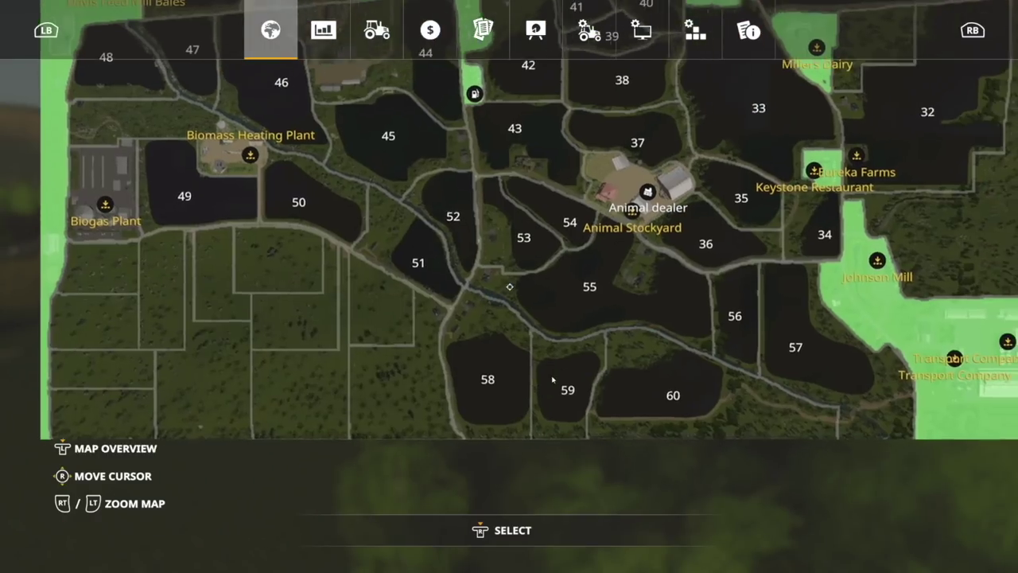
{"action": "scroll", "coordinate": [552, 380], "scroll_direction": "down", "scroll_amount": 5}
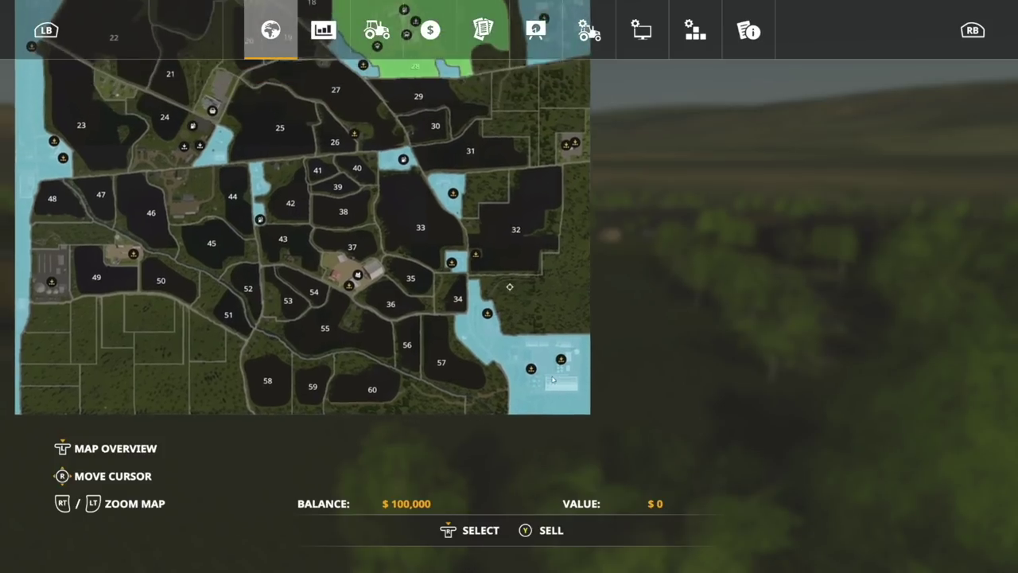
{"action": "key", "text": "Left"}
{"action": "key", "text": "Up"}
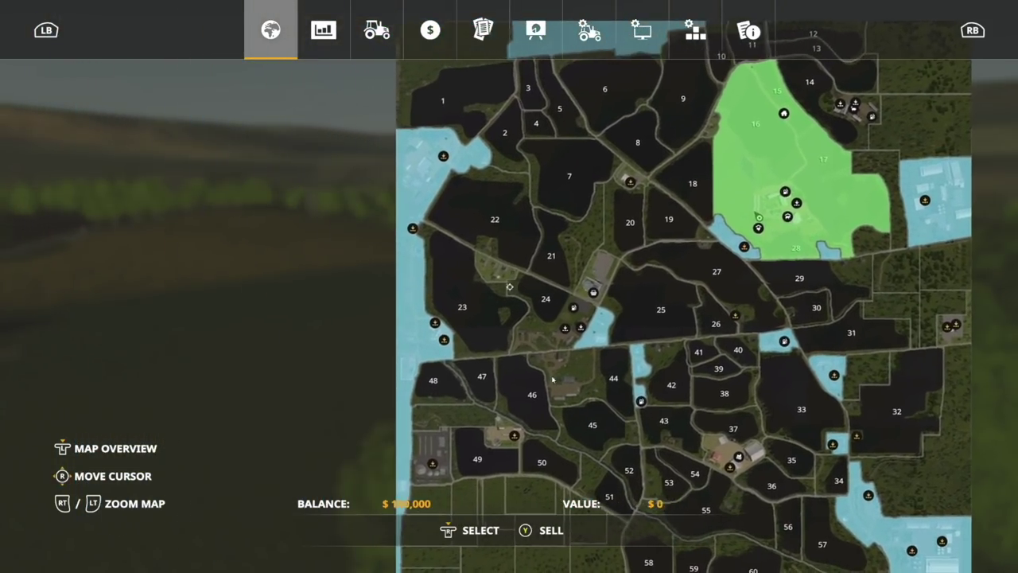
{"action": "key", "text": "Up"}
{"action": "key", "text": "Return"}
{"action": "key", "text": "Right"}
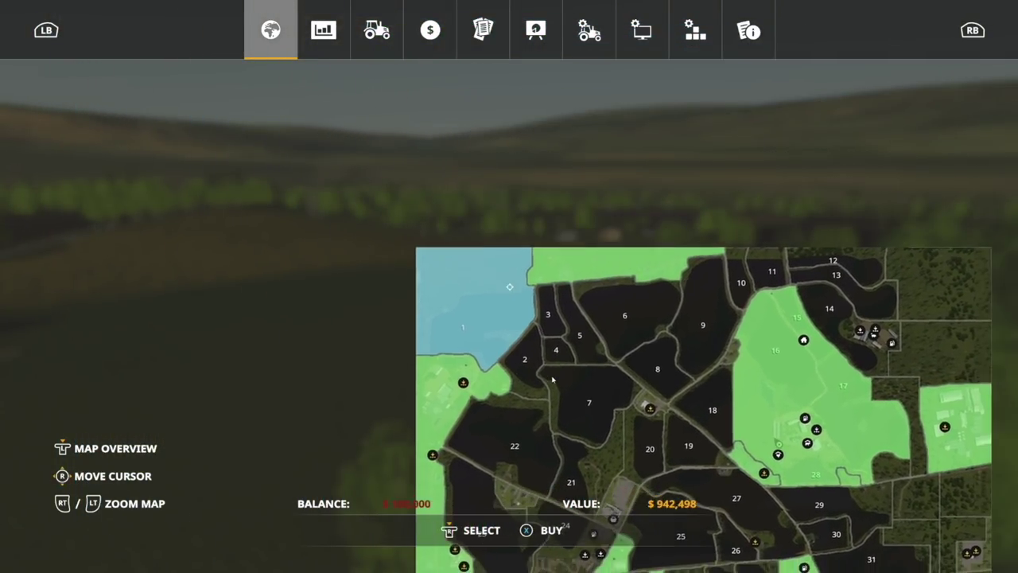
Examine the farmland boundaries around fields 9 and 16, select the field 9 parcel and return to the game.
{"action": "scroll", "coordinate": [552, 380], "scroll_direction": "up", "scroll_amount": 5}
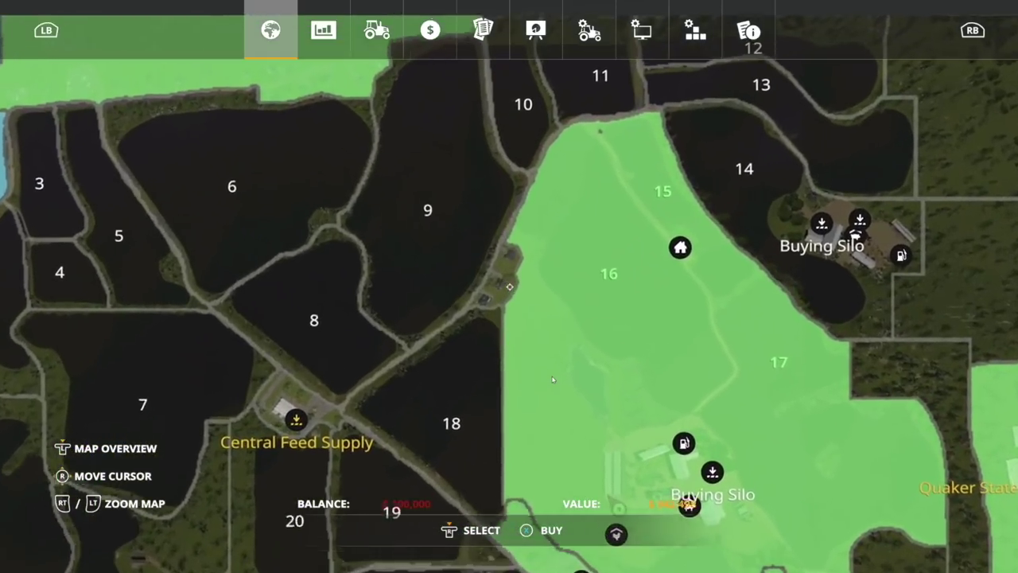
{"action": "scroll", "coordinate": [552, 380], "scroll_direction": "up", "scroll_amount": 3}
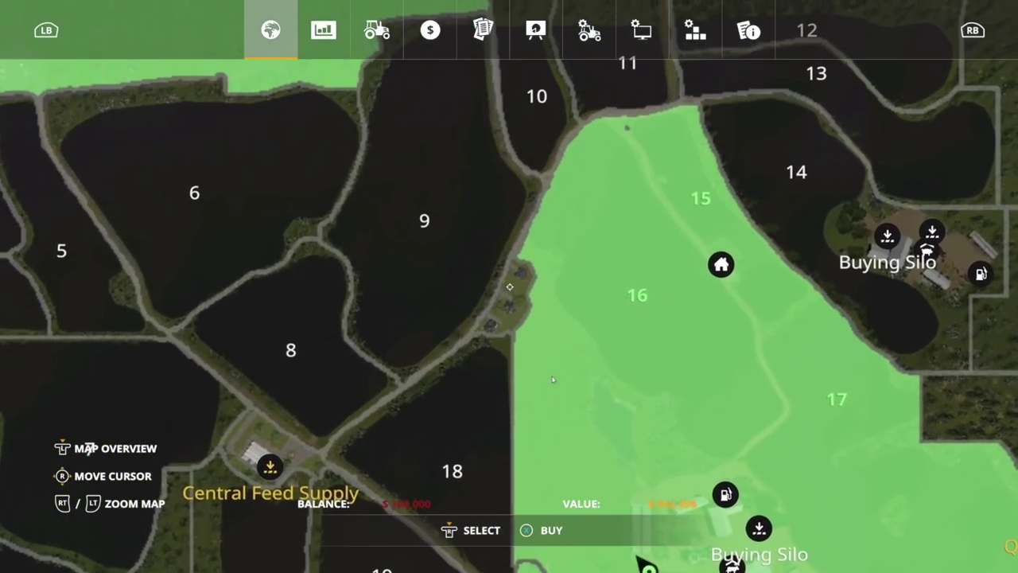
{"action": "key", "text": "Left"}
{"action": "key", "text": "Right"}
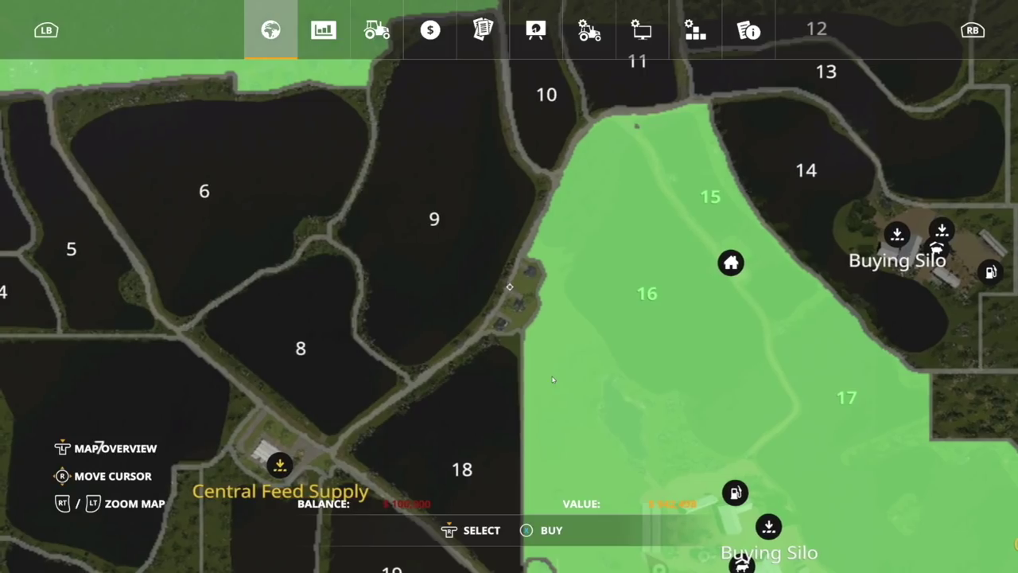
{"action": "key", "text": "Return"}
{"action": "key", "text": "Right"}
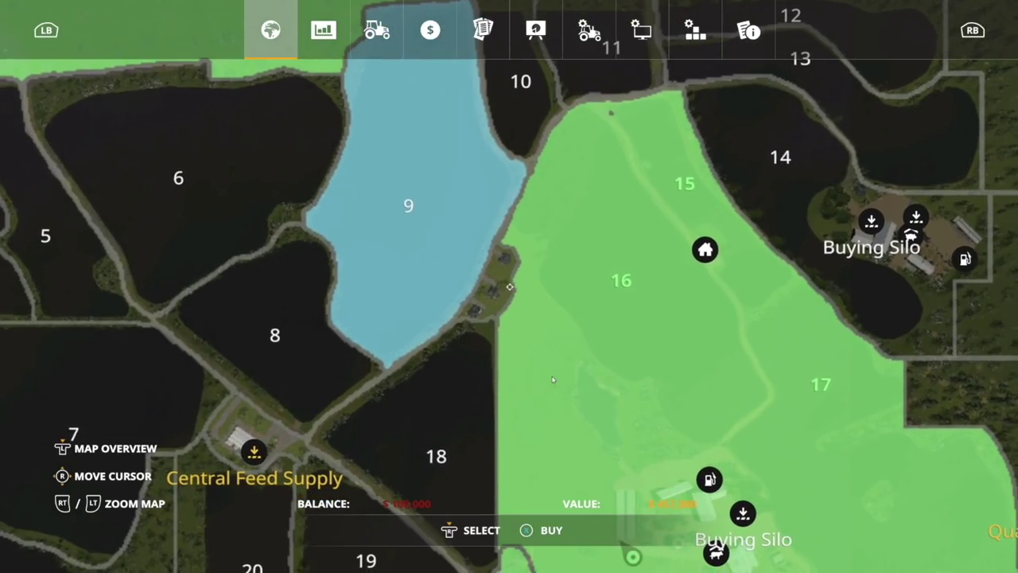
{"action": "key", "text": "Escape"}
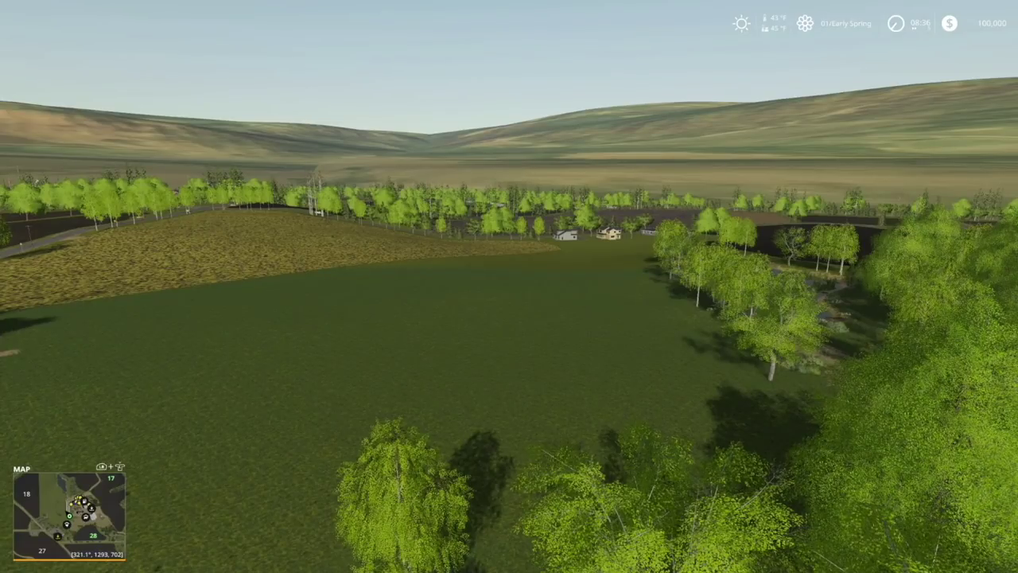
Examine the large grass field from the air and the farmyard buildings on foot.
{"action": "key", "text": "w"}
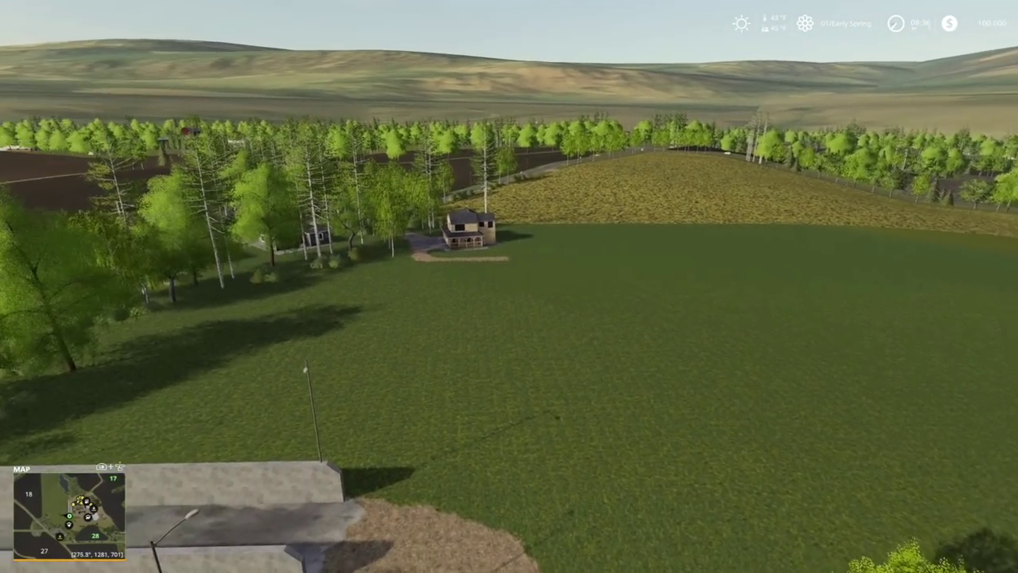
{"action": "key", "text": "w"}
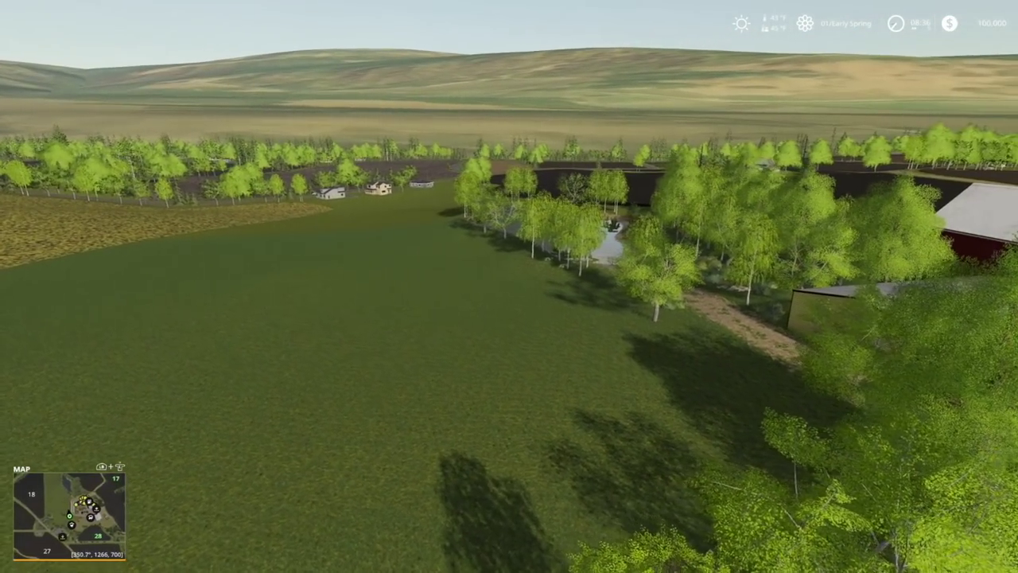
{"action": "key", "text": "w"}
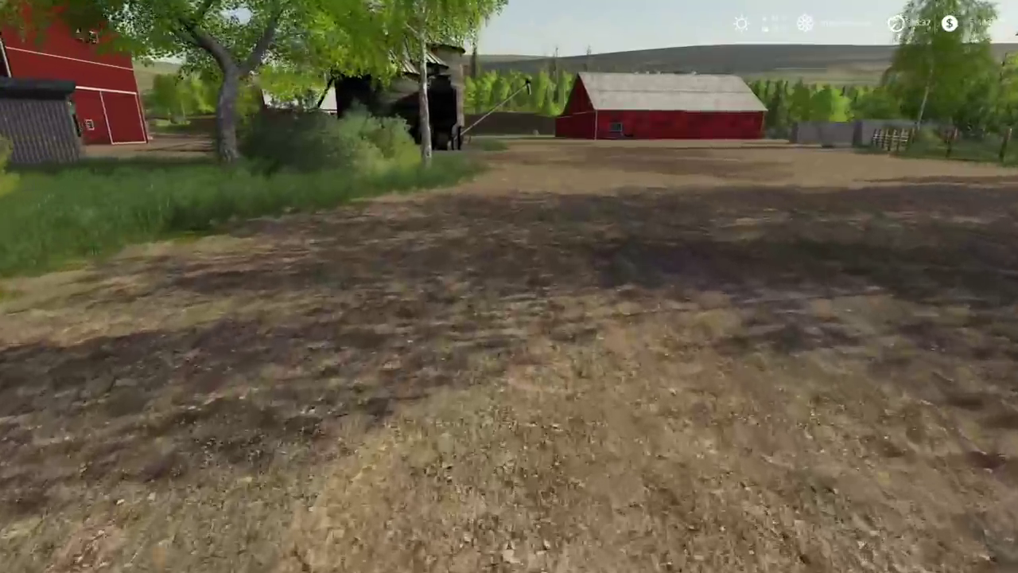
{"action": "key", "text": "w"}
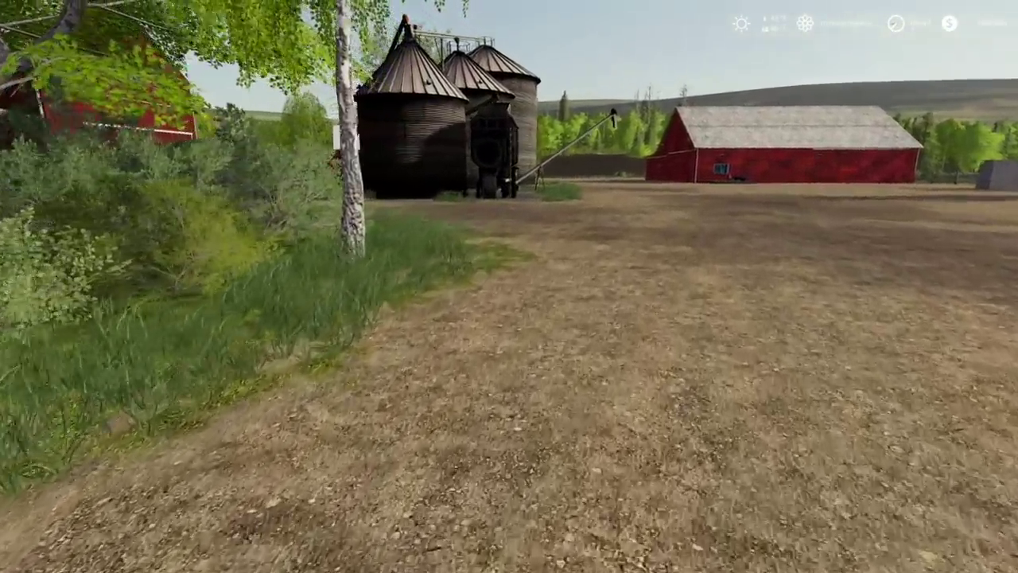
{"action": "key", "text": "w"}
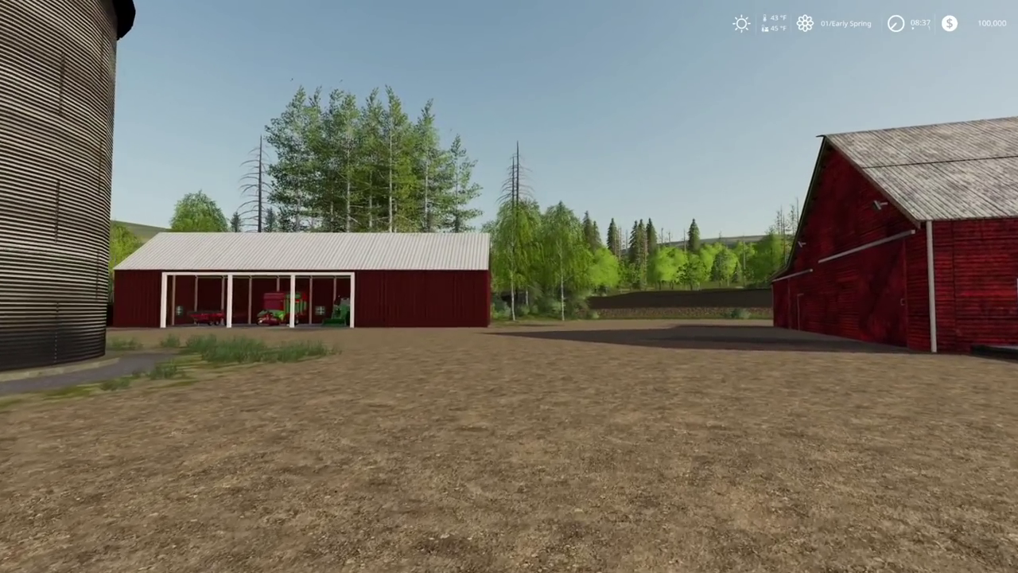
Show the farmland ownership map and select the field 14 parcel to check its purchase value.
{"action": "key", "text": "Escape"}
{"action": "key", "text": "Right"}
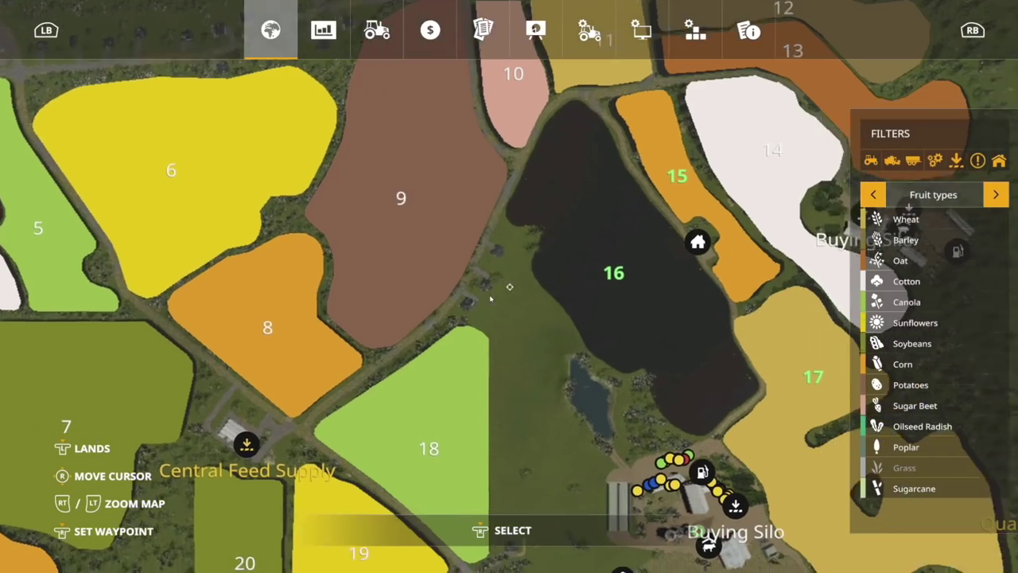
{"action": "scroll", "coordinate": [491, 298], "scroll_direction": "down", "scroll_amount": 2}
{"action": "key", "text": "space"}
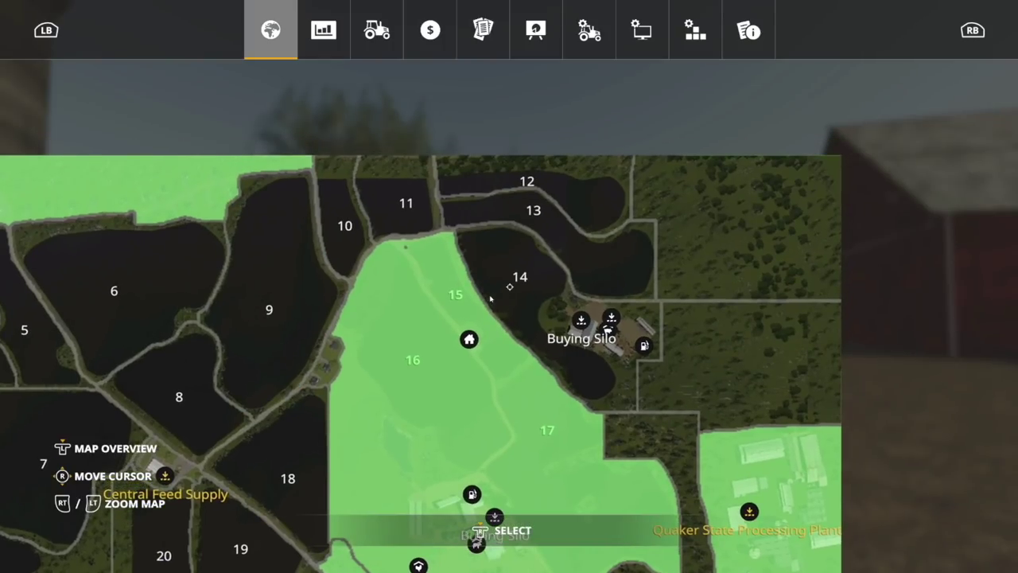
{"action": "key", "text": "Right"}
{"action": "key", "text": "Down"}
{"action": "key", "text": "Left"}
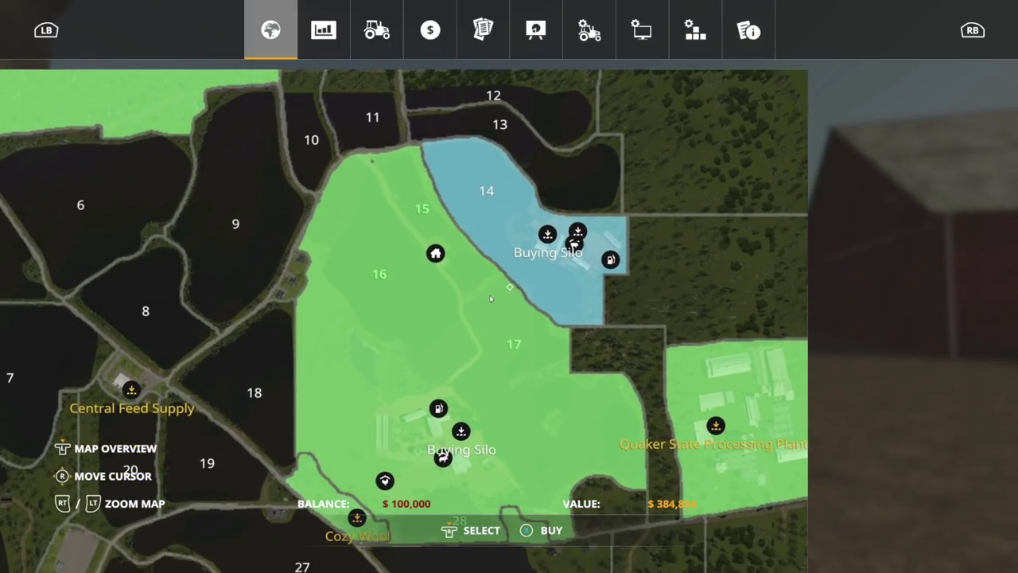
Return to the game and add $5,000,000 to the farm's money in increments of $1,000,000.
{"action": "key", "text": "Escape"}
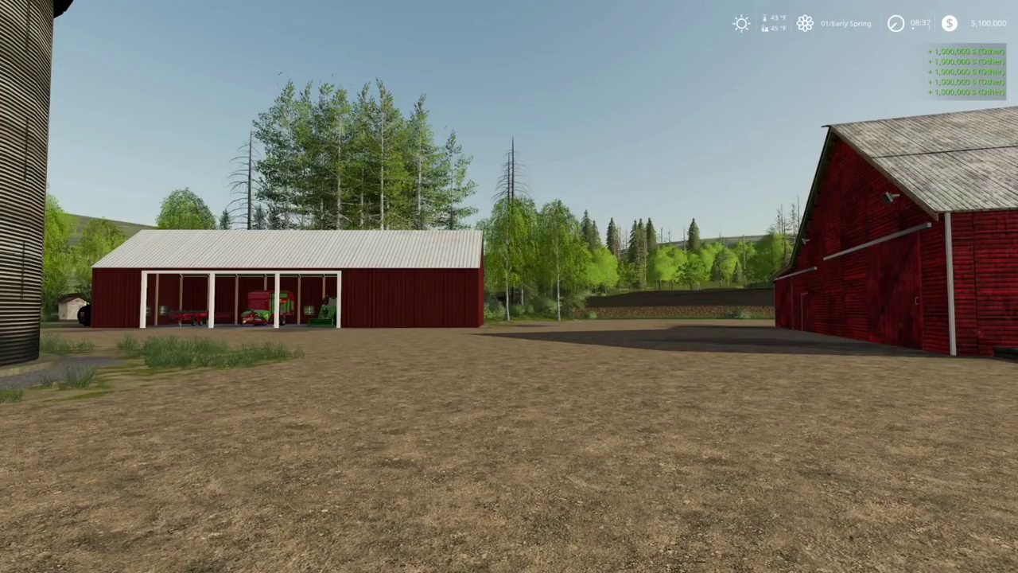
{"action": "key", "text": "p"}
{"action": "key", "text": "Escape"}
Buy the field 14 farmland on the farmland map.
{"action": "key", "text": "Escape"}
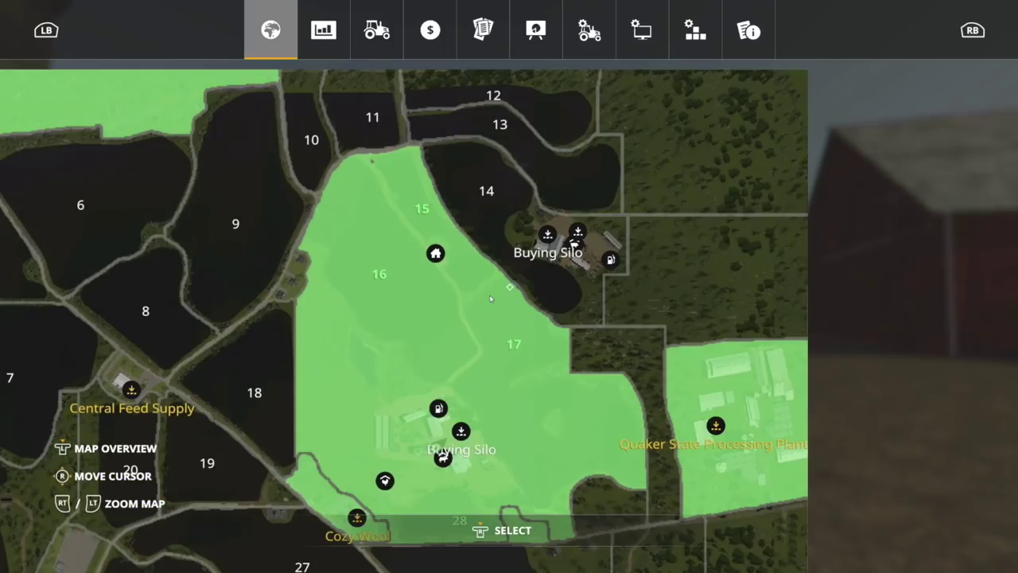
{"action": "key", "text": "Up"}
{"action": "key", "text": "Return"}
{"action": "key", "text": "Right"}
{"action": "key", "text": "y"}
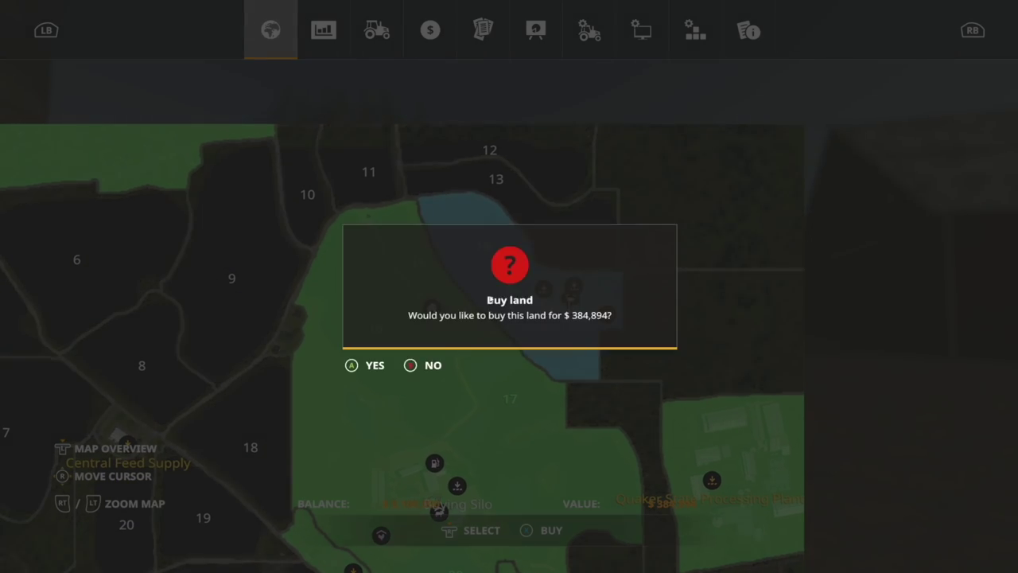
{"action": "key", "text": "Return"}
Examine the owned farmlands across the map and select the scattered owned land to check its sale value.
{"action": "key", "text": "Down"}
{"action": "scroll", "coordinate": [491, 299], "scroll_direction": "down", "scroll_amount": 3}
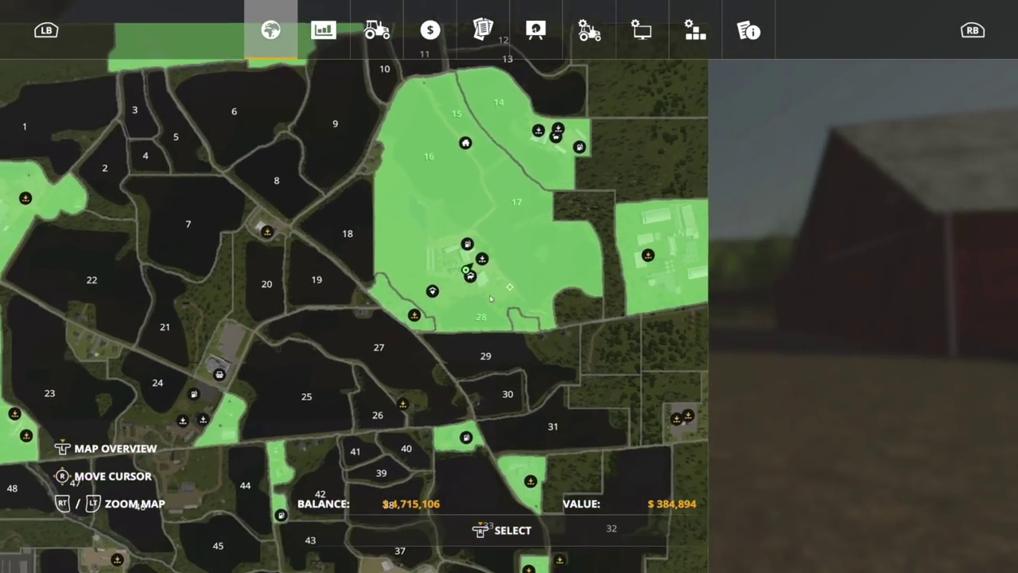
{"action": "key", "text": "Down"}
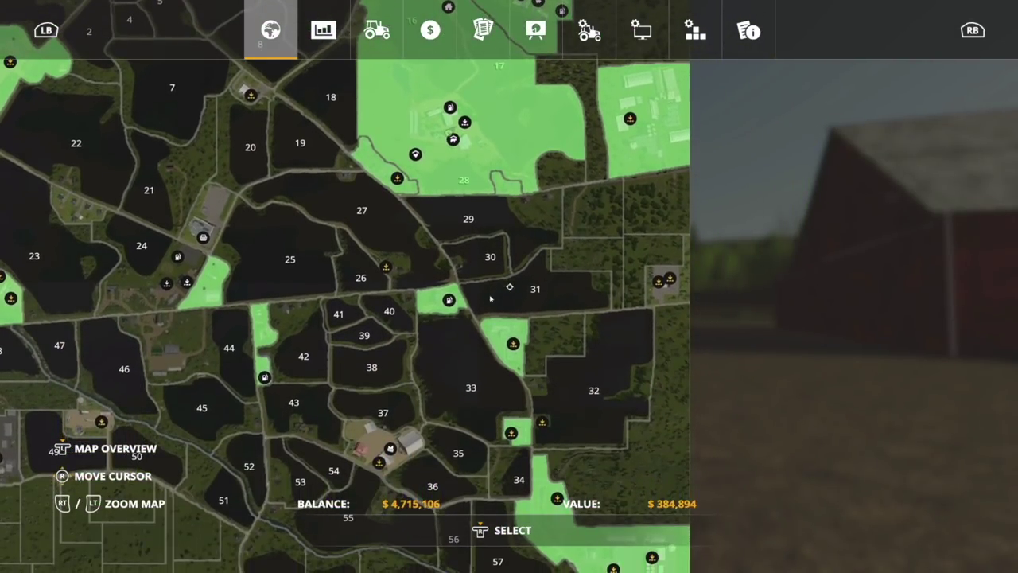
{"action": "key", "text": "Left"}
{"action": "key", "text": "Left"}
{"action": "key", "text": "Up"}
{"action": "key", "text": "Down"}
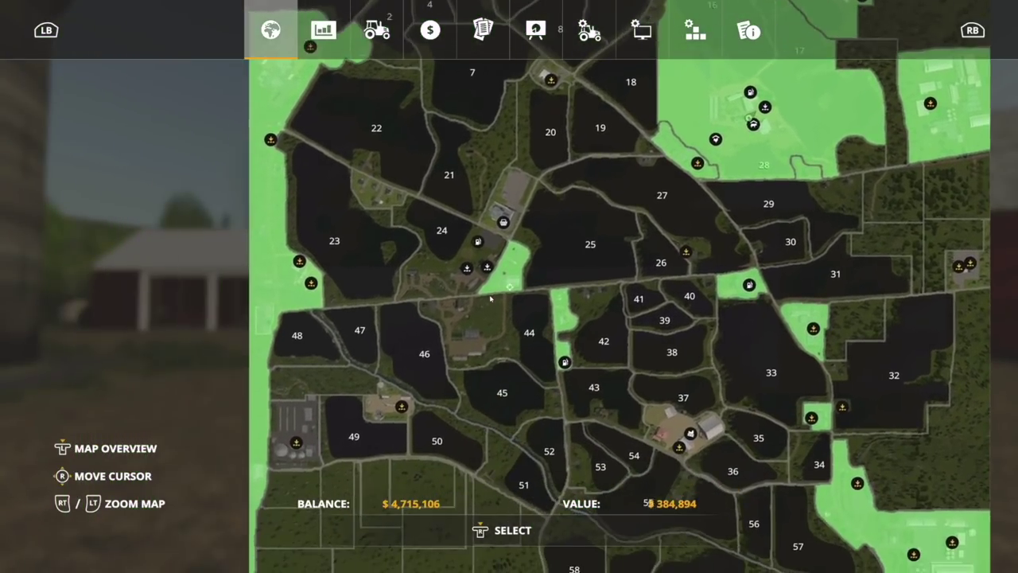
{"action": "key", "text": "Return"}
{"action": "key", "text": "w"}
{"action": "key", "text": "d"}
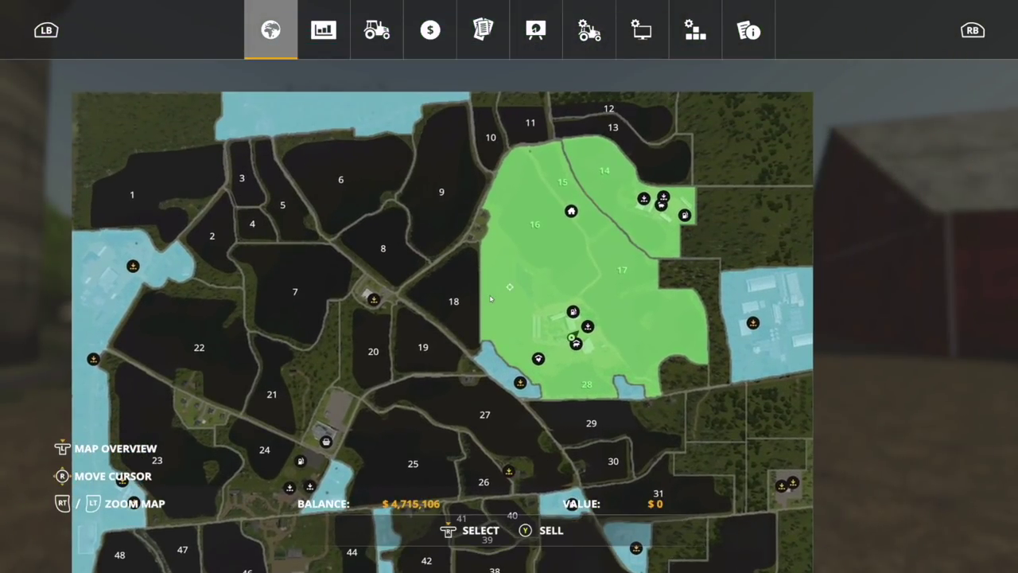
Buy the field 18 farmland west of the main farm.
{"action": "key", "text": "Return"}
{"action": "key", "text": "space"}
{"action": "key", "text": "Return"}
{"action": "key", "text": "Up"}
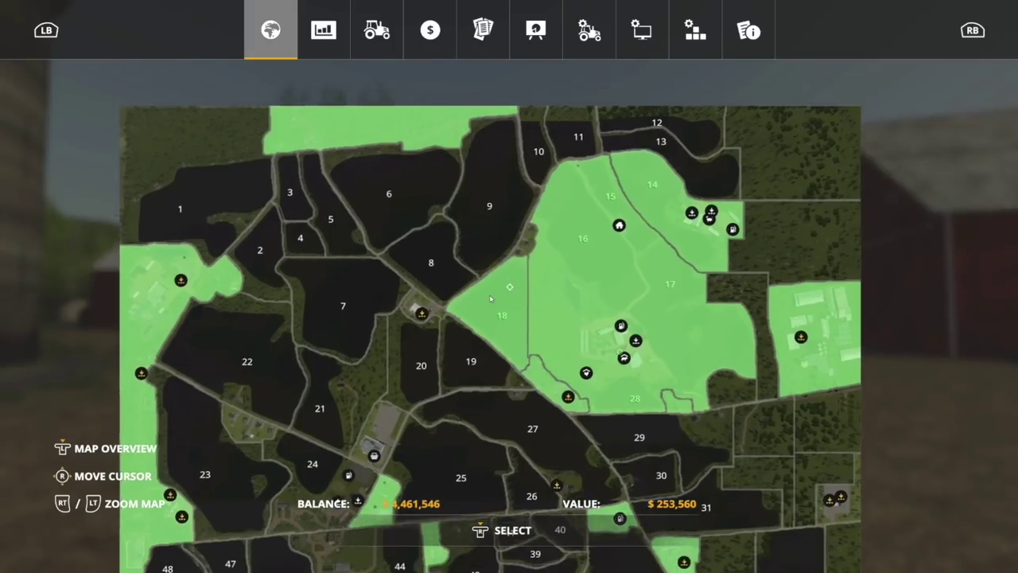
Examine the farmland boundaries around the main farm and the southern fields, and return to the game.
{"action": "key", "text": "d"}
{"action": "key", "text": "w"}
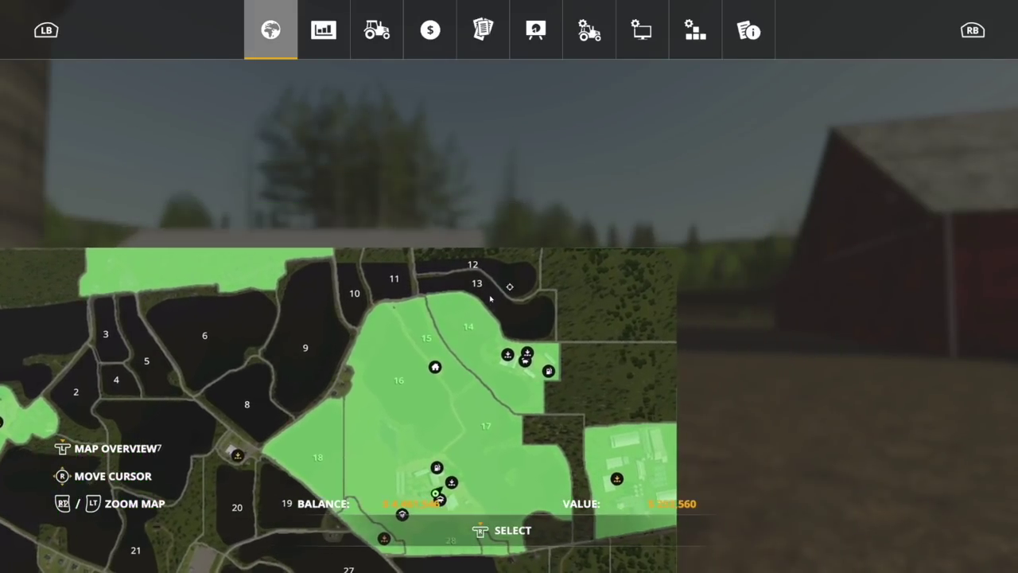
{"action": "key", "text": "s"}
{"action": "key", "text": "a"}
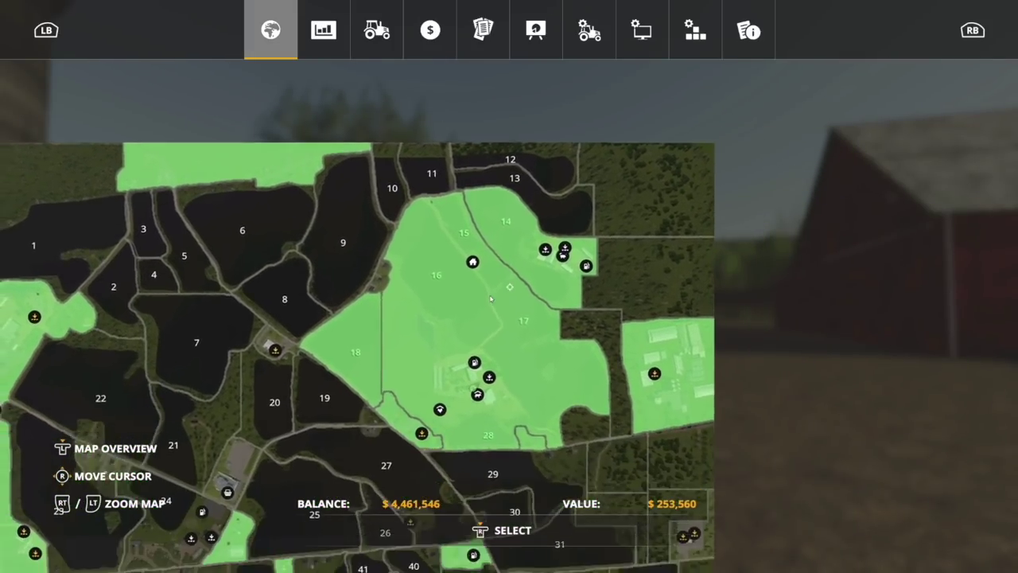
{"action": "key", "text": "s"}
{"action": "key", "text": "a"}
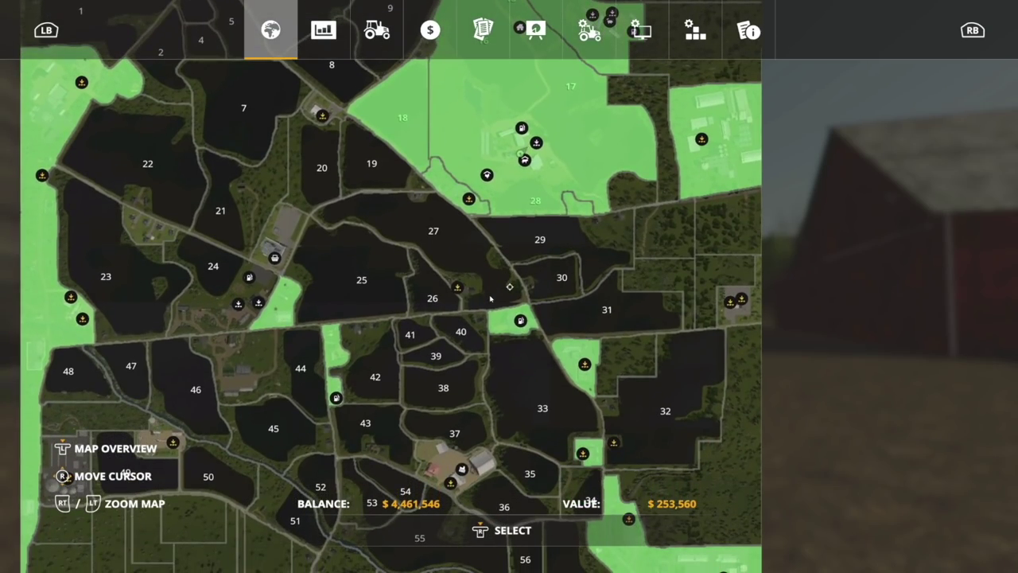
{"action": "scroll", "coordinate": [490, 298], "scroll_direction": "up", "scroll_amount": 5}
{"action": "key", "text": "Escape"}
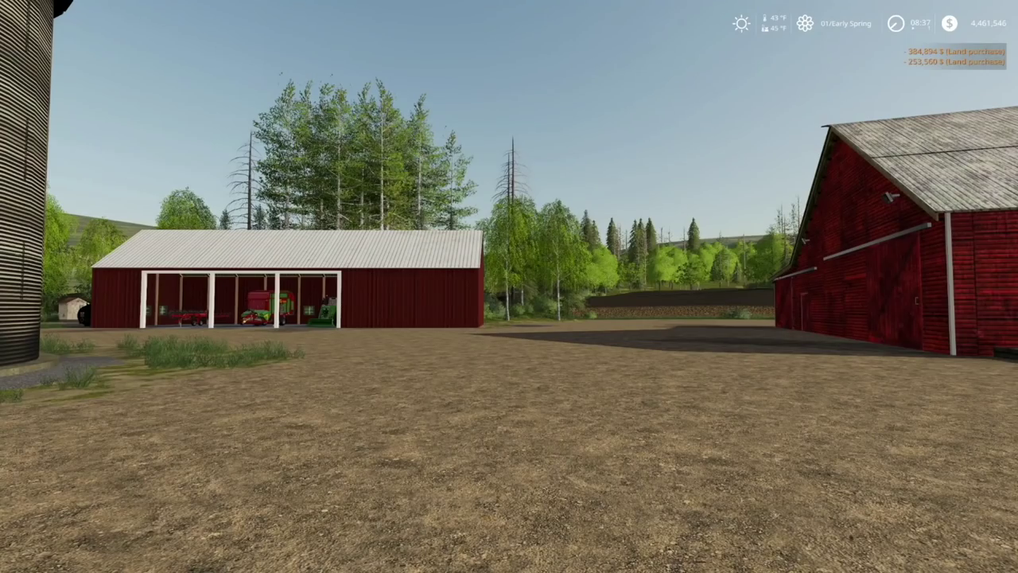
Walk across the farmyard, save the game and quit to the main menu.
{"action": "key", "text": "w"}
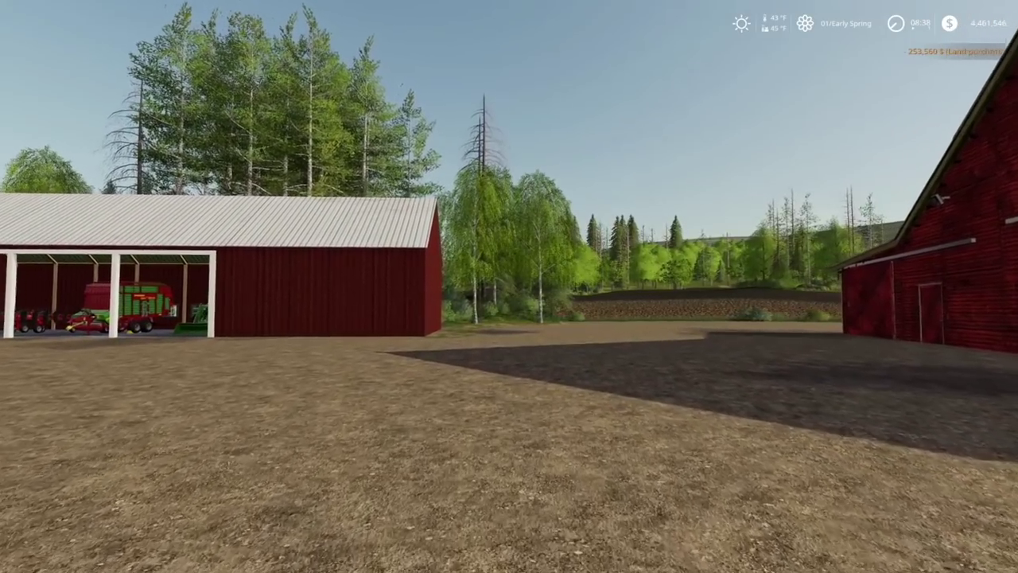
{"action": "key", "text": "w"}
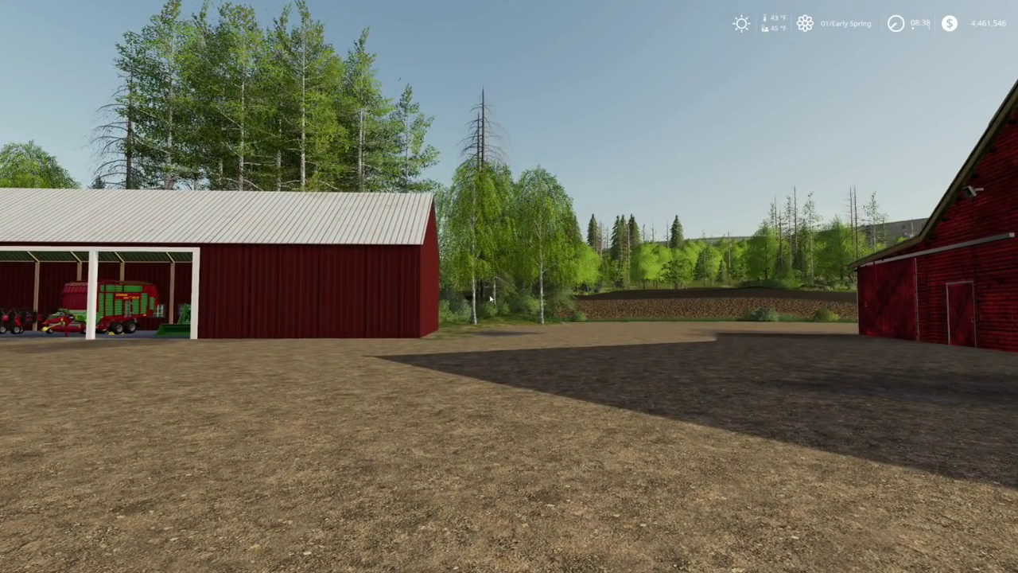
{"action": "key", "text": "Escape"}
{"action": "key", "text": "q"}
{"action": "key", "text": "x"}
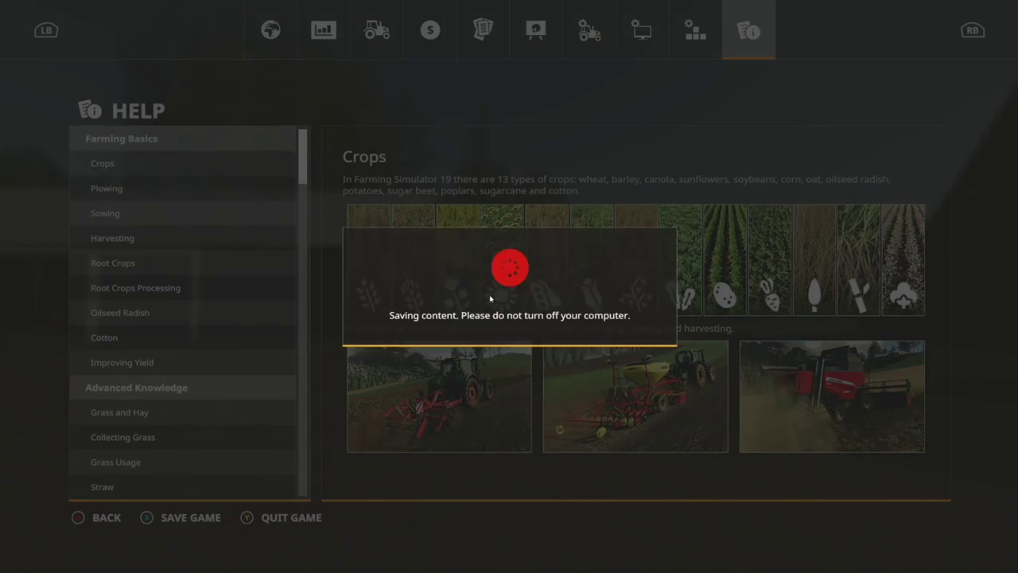
{"action": "key", "text": "Escape"}
{"action": "key", "text": "Escape"}
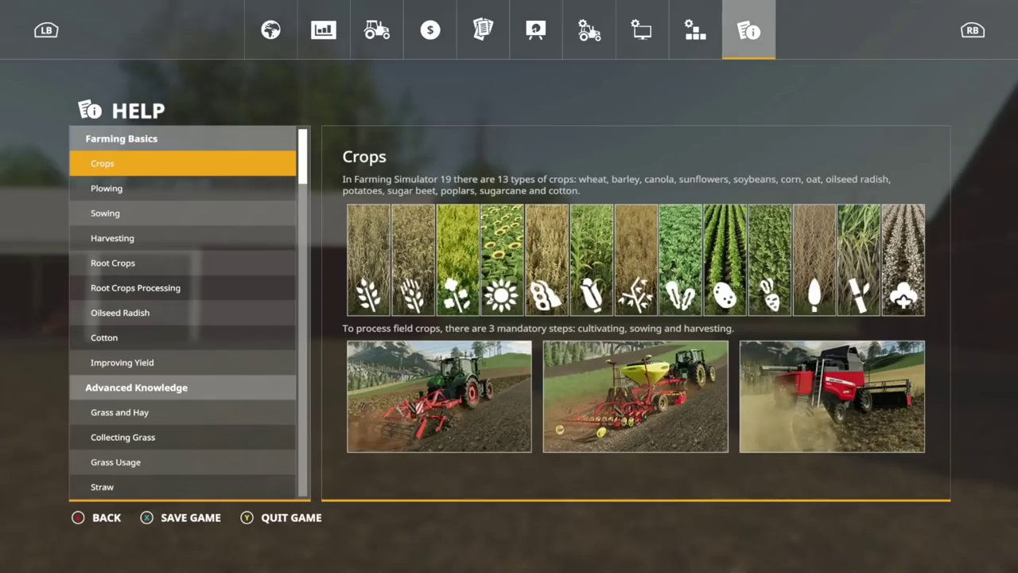
{"action": "key", "text": "x"}
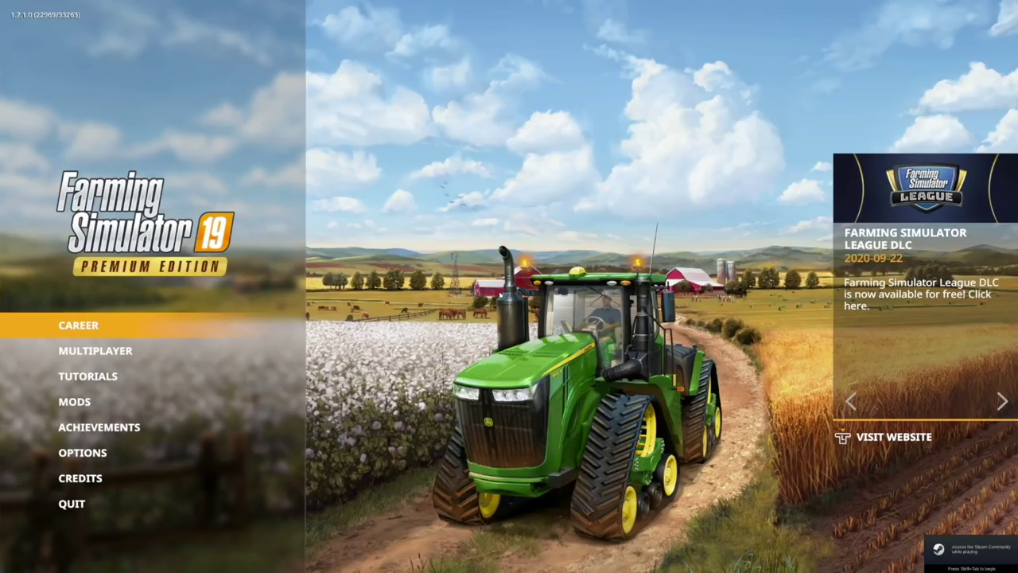
Open the career savegames and browse to savegames 7 to 9 to compare the two Bucks County saves.
{"action": "key", "text": "Return"}
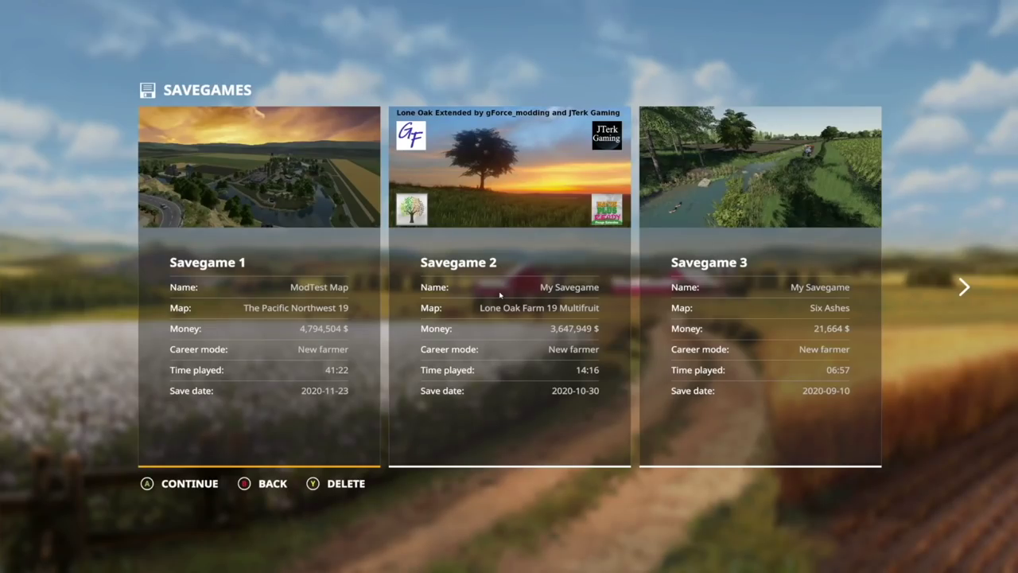
{"action": "key", "text": "Right"}
{"action": "key", "text": "Right"}
{"action": "key", "text": "Right"}
{"action": "key", "text": "Right"}
{"action": "key", "text": "Right"}
{"action": "key", "text": "Right"}
{"action": "key", "text": "Right"}
{"action": "key", "text": "Right"}
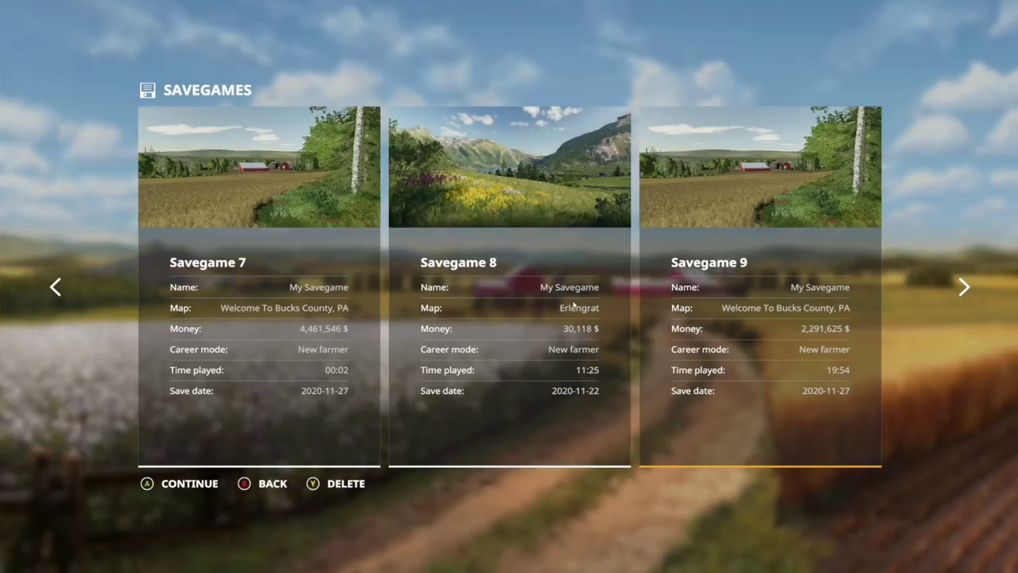
{"action": "key", "text": "Left"}
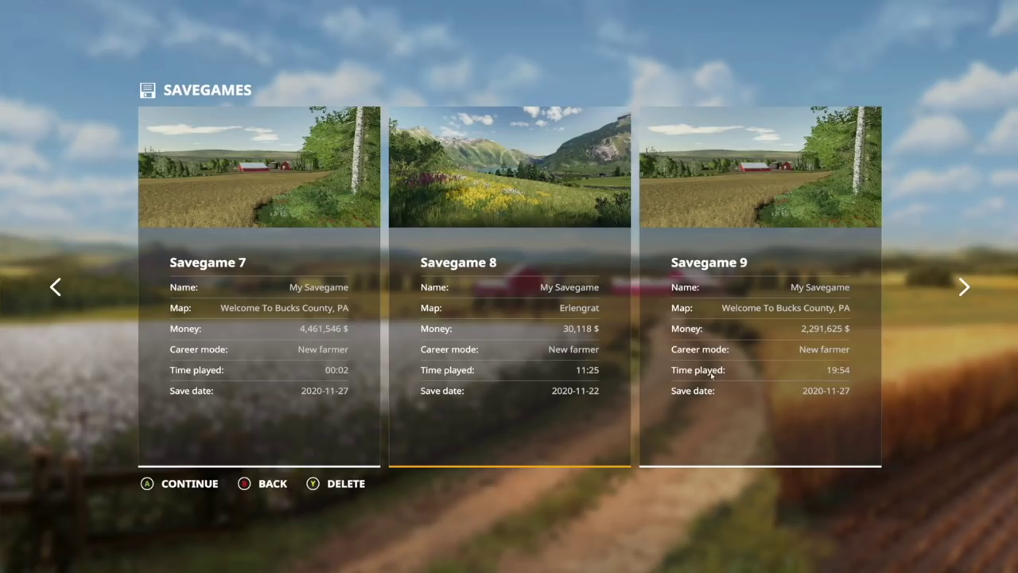
Exit to the desktop and open the FarmingSimulator2019 folder in File Explorer.
{"action": "left_click", "coordinate": [251, 483]}
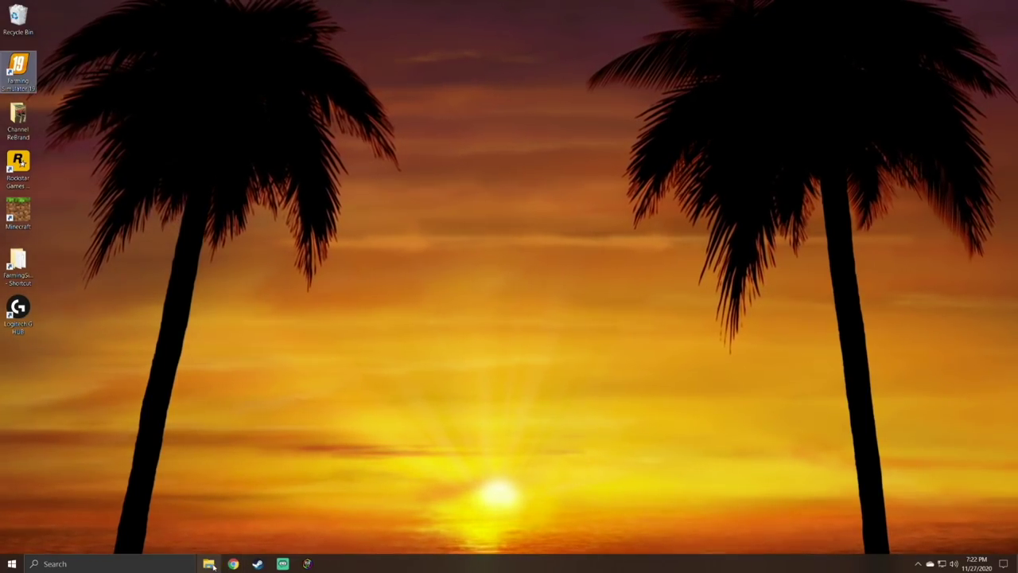
{"action": "left_click", "coordinate": [209, 564]}
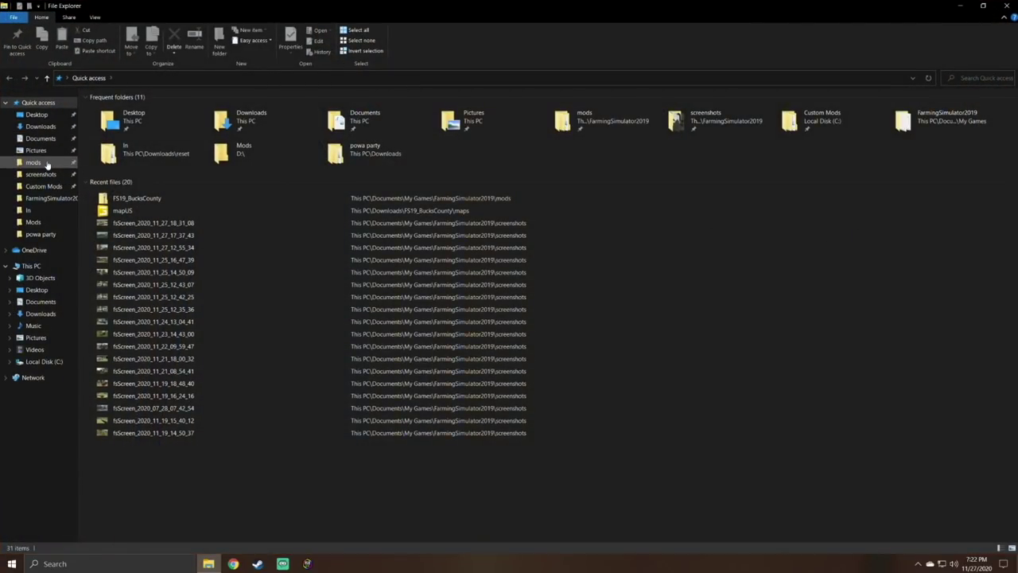
{"action": "left_click", "coordinate": [46, 198]}
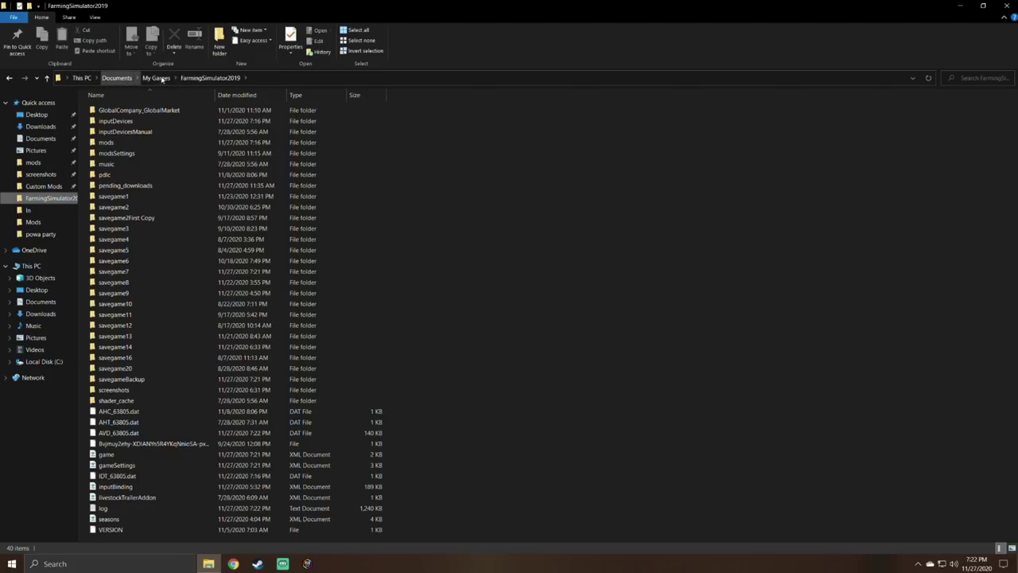
{"action": "left_click", "coordinate": [135, 292]}
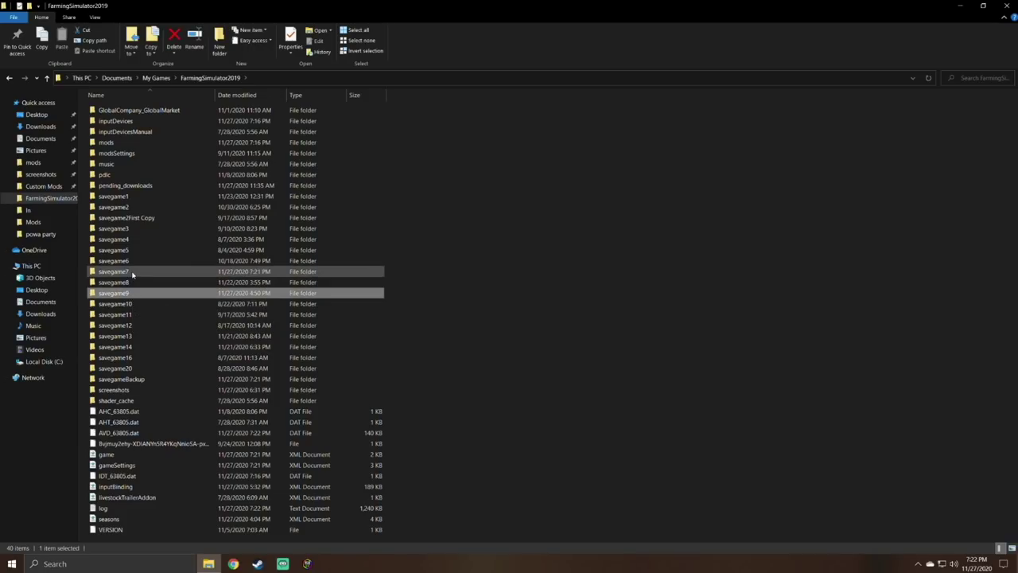
{"action": "right_click", "coordinate": [132, 274]}
{"action": "left_click", "coordinate": [461, 334]}
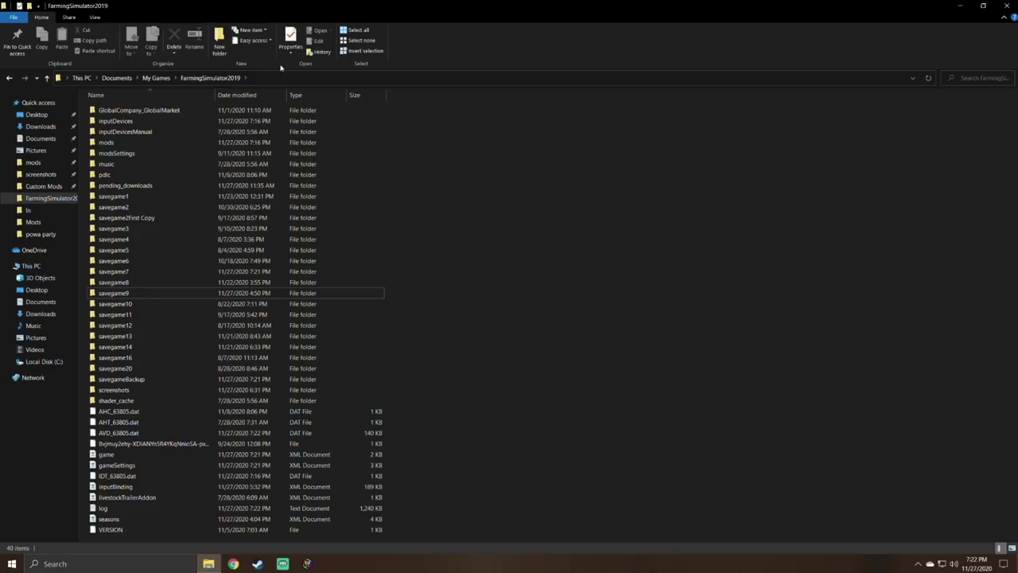
Arrange two File Explorer windows side by side, one showing the savegame9 folder and the other the savegame7 folder.
{"action": "left_click_drag", "start_coordinate": [350, 11], "coordinate": [1, 159]}
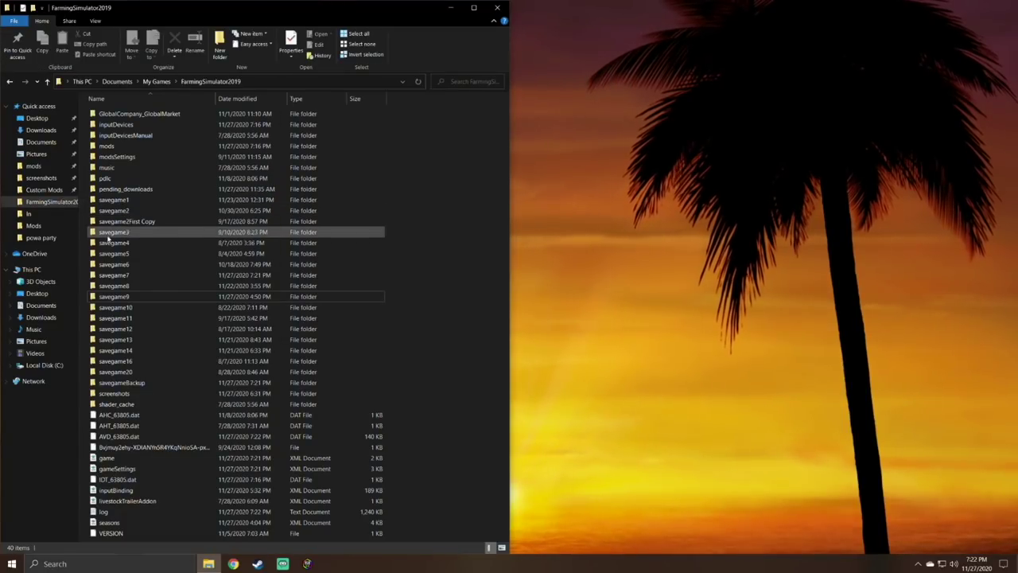
{"action": "right_click", "coordinate": [140, 277]}
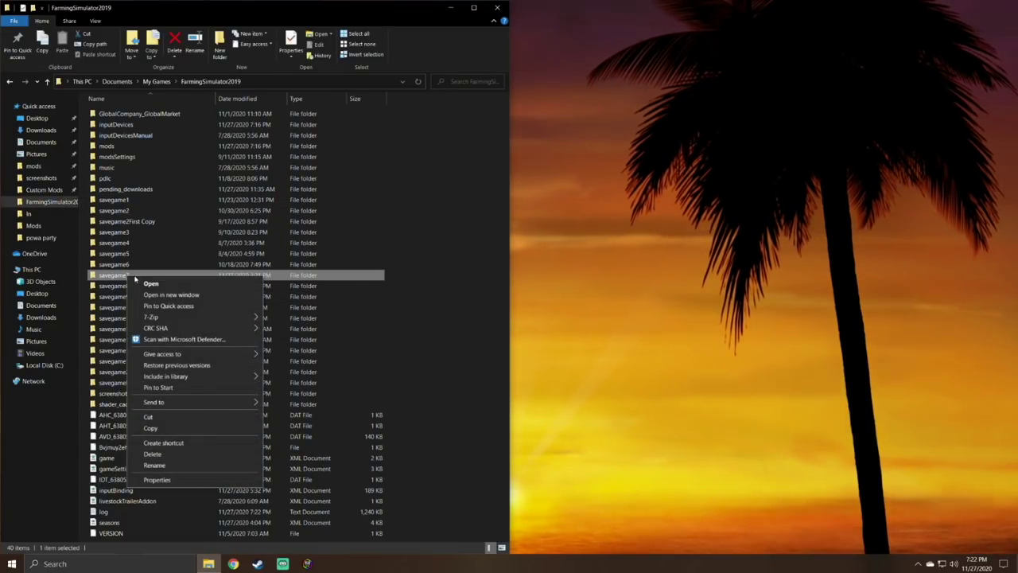
{"action": "left_click", "coordinate": [184, 296]}
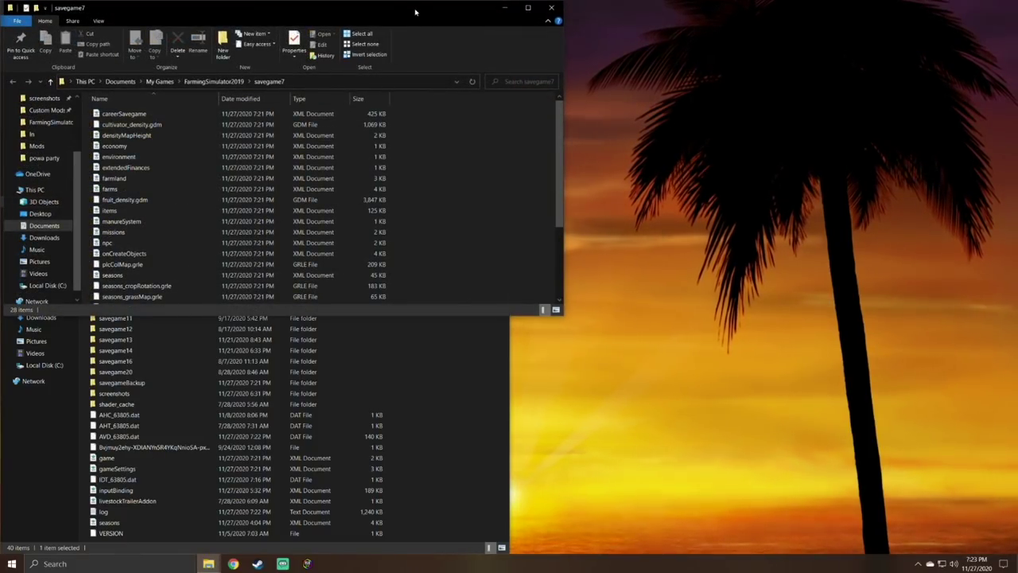
{"action": "left_click_drag", "start_coordinate": [414, 8], "coordinate": [1017, 119]}
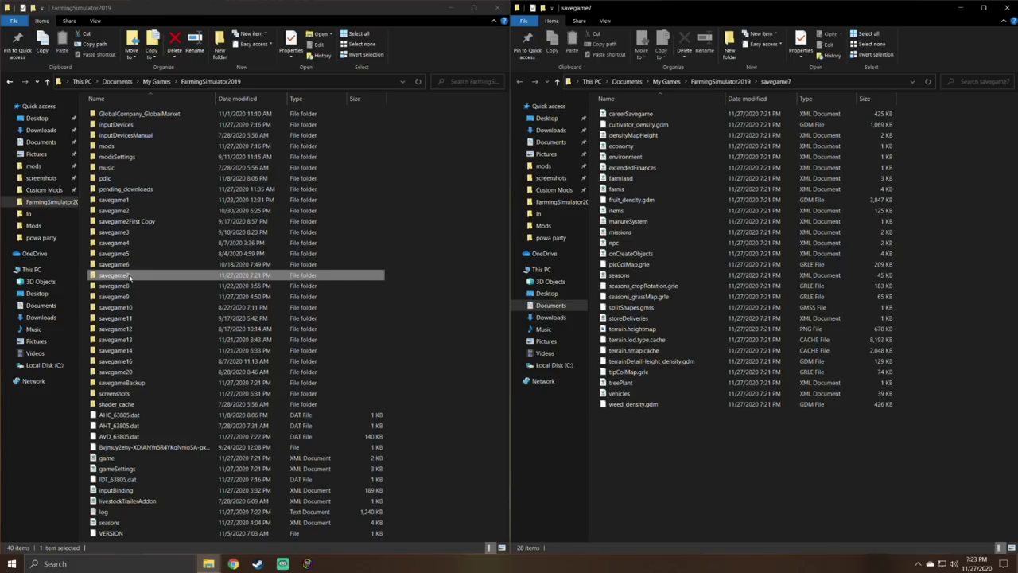
{"action": "double_click", "coordinate": [137, 275]}
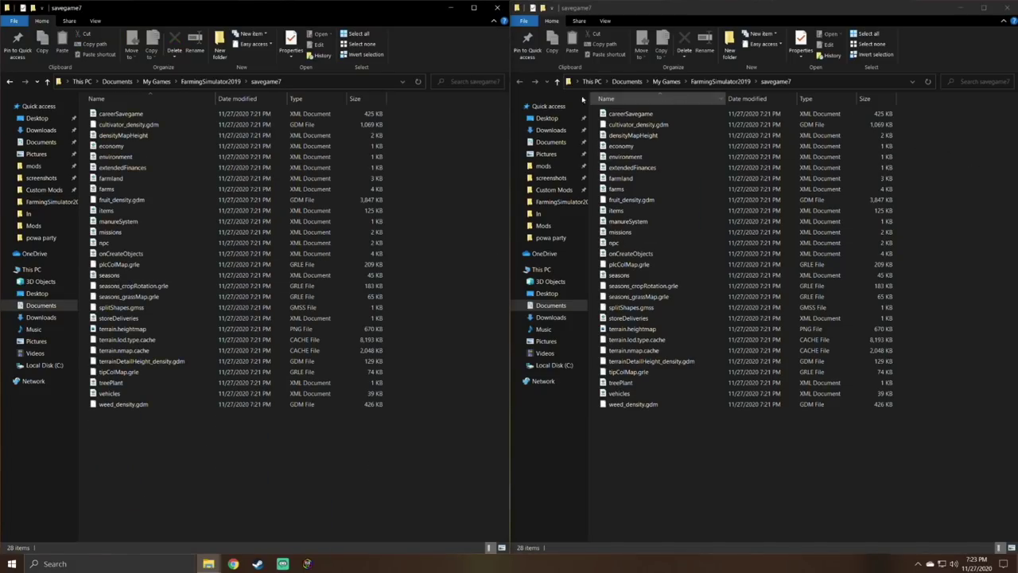
{"action": "left_click", "coordinate": [719, 81]}
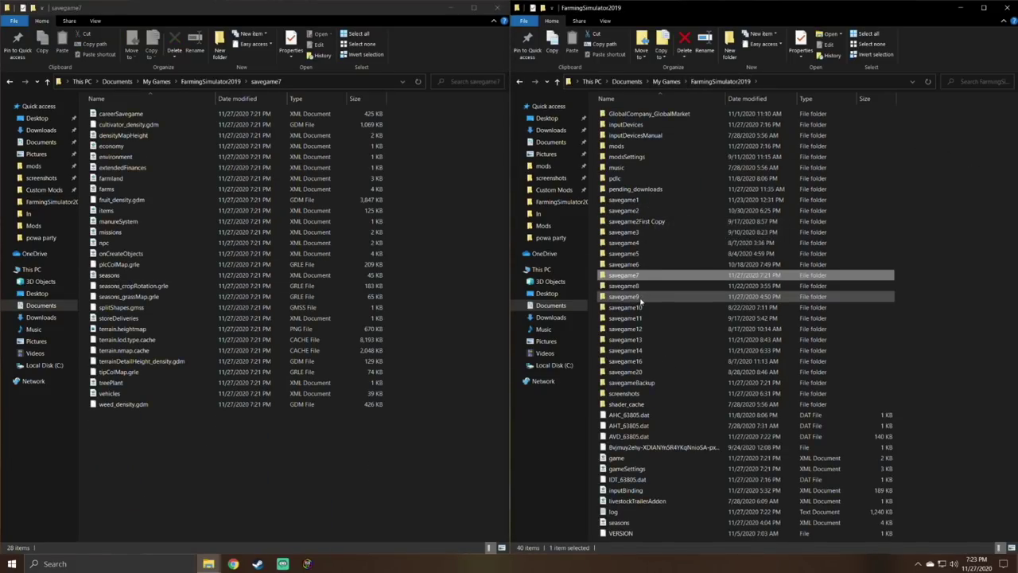
{"action": "double_click", "coordinate": [642, 276]}
{"action": "left_click", "coordinate": [10, 81]}
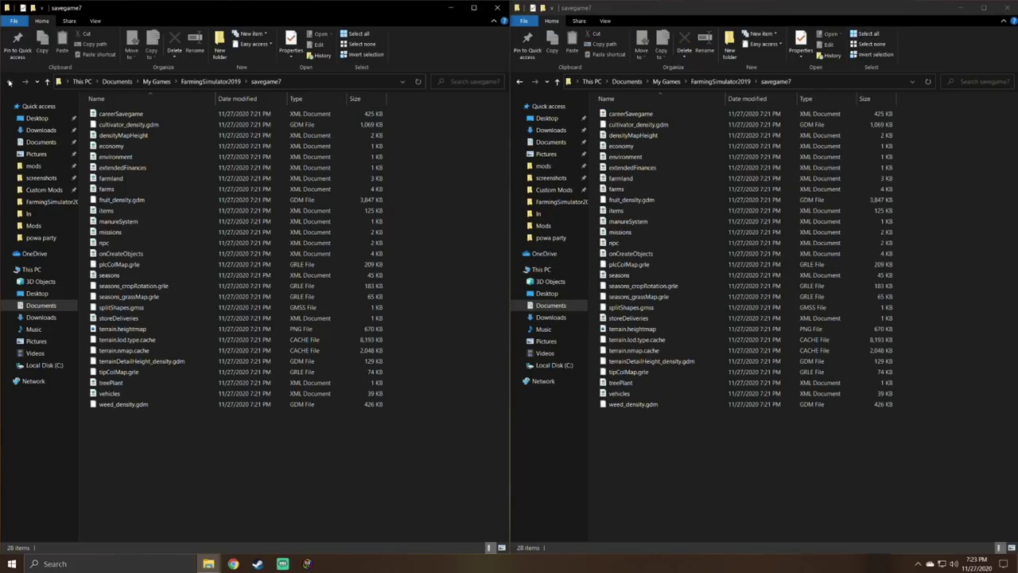
{"action": "double_click", "coordinate": [199, 297]}
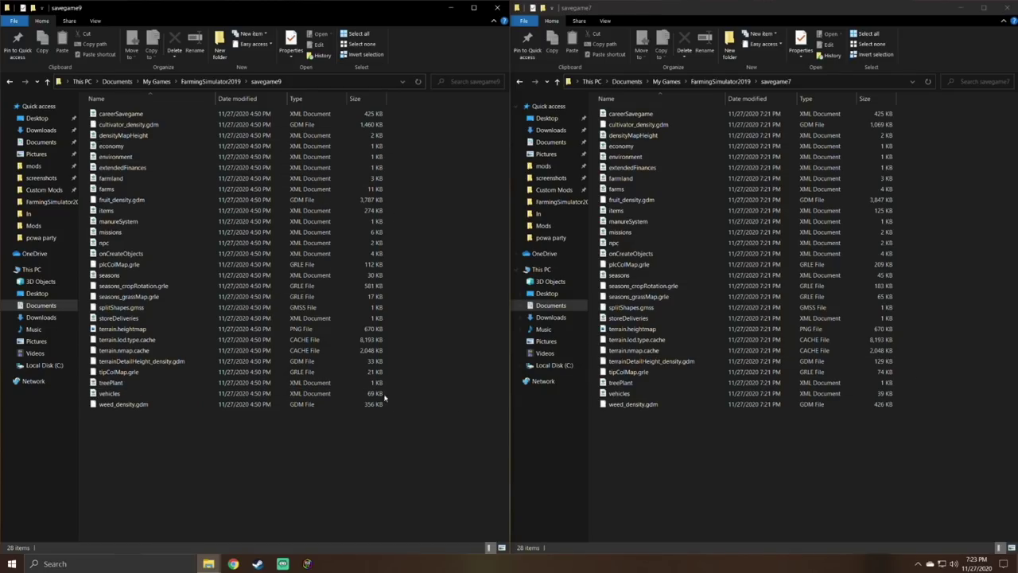
Open savegame9's vehicles file in Notepad++, copy its entire contents and return to the folders.
{"action": "left_click", "coordinate": [131, 392]}
{"action": "right_click", "coordinate": [131, 392]}
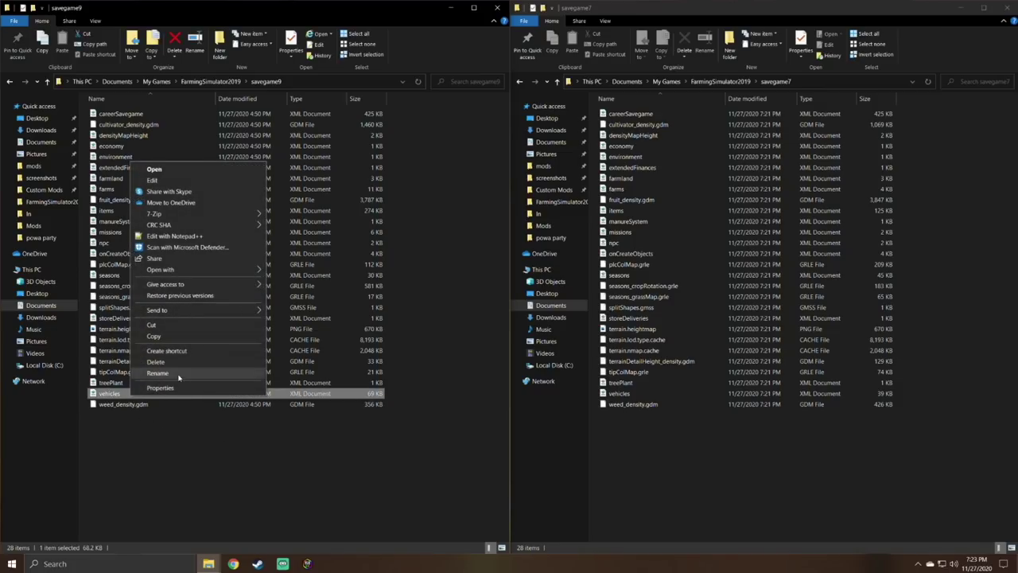
{"action": "left_click", "coordinate": [174, 236]}
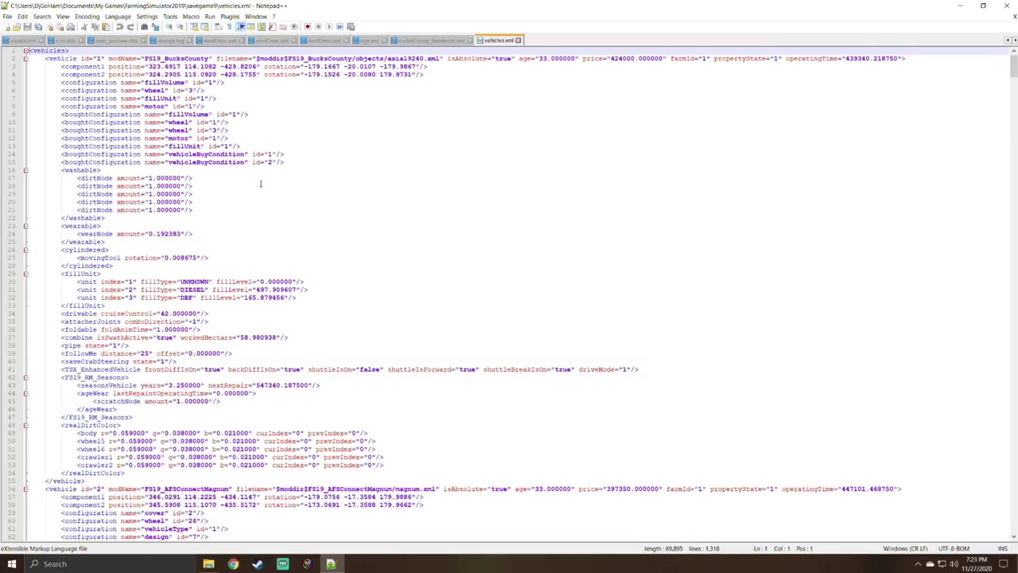
{"action": "left_click", "coordinate": [263, 210]}
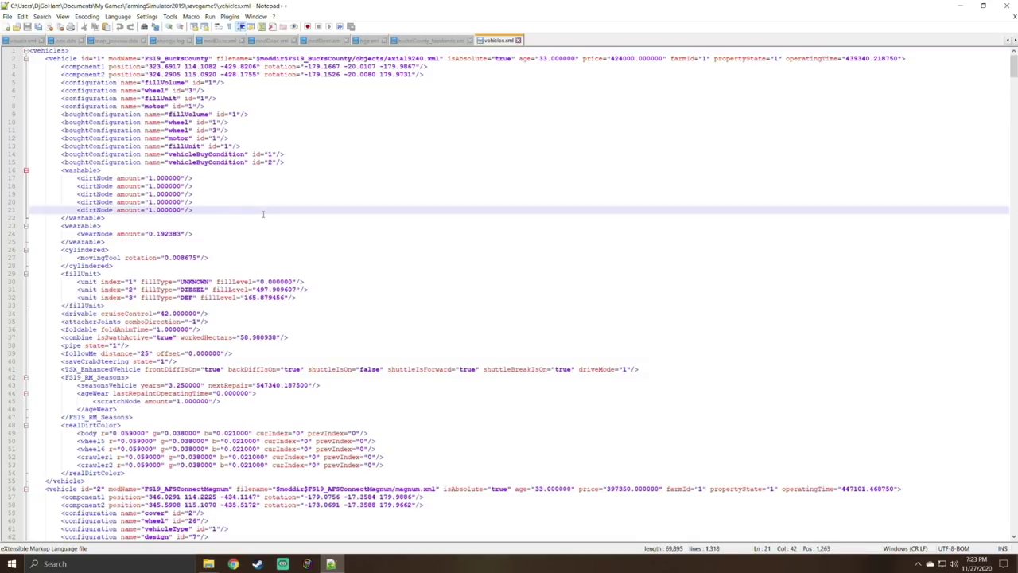
{"action": "key", "text": "ctrl+a"}
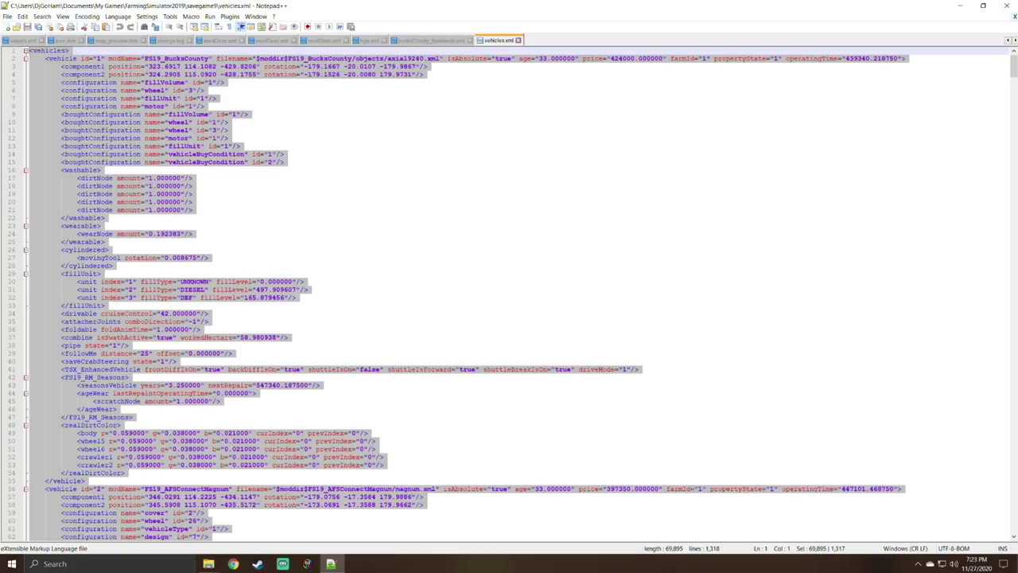
{"action": "left_click", "coordinate": [960, 6]}
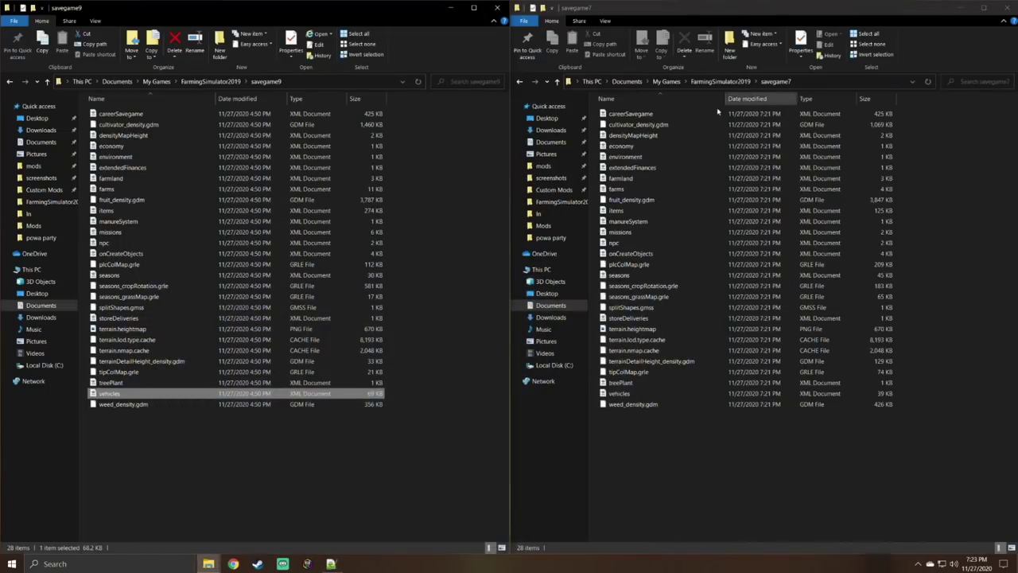
Replace the entire contents of savegame7's vehicles file with the copied savegame9 vehicle data, save it and close Notepad++.
{"action": "left_click", "coordinate": [643, 394]}
{"action": "right_click", "coordinate": [642, 394]}
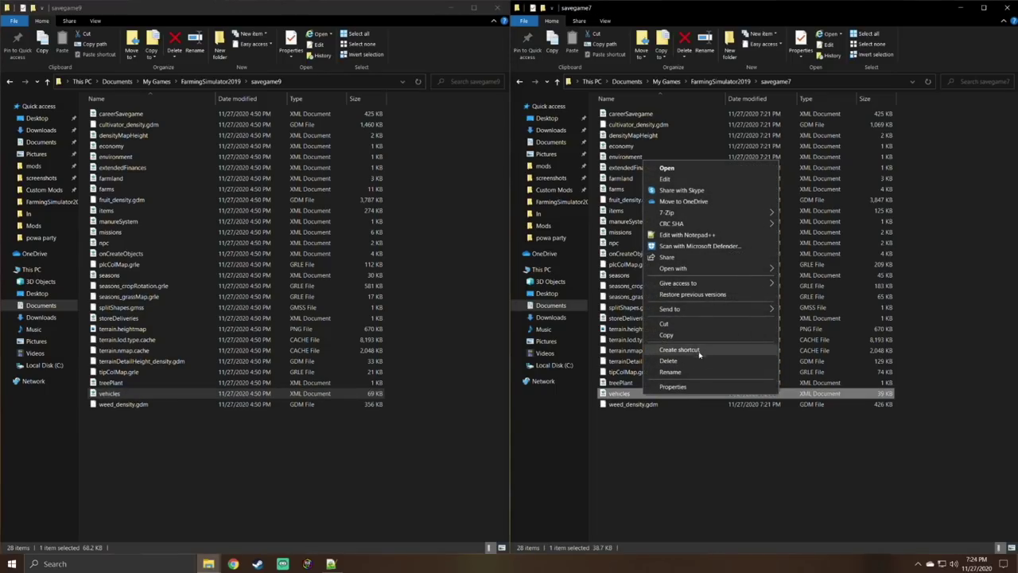
{"action": "left_click", "coordinate": [684, 235]}
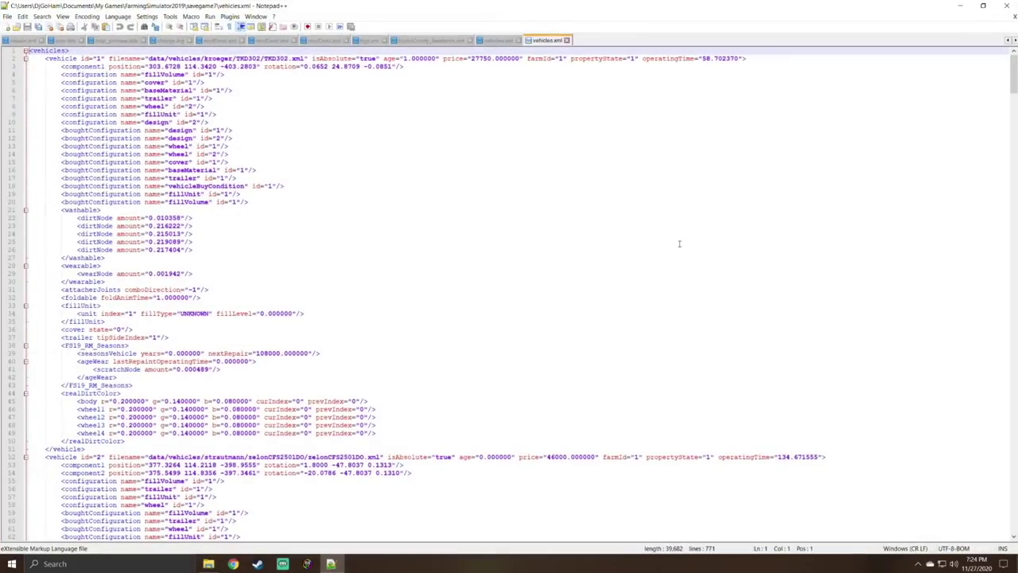
{"action": "left_click", "coordinate": [377, 175]}
{"action": "key", "text": "ctrl+a"}
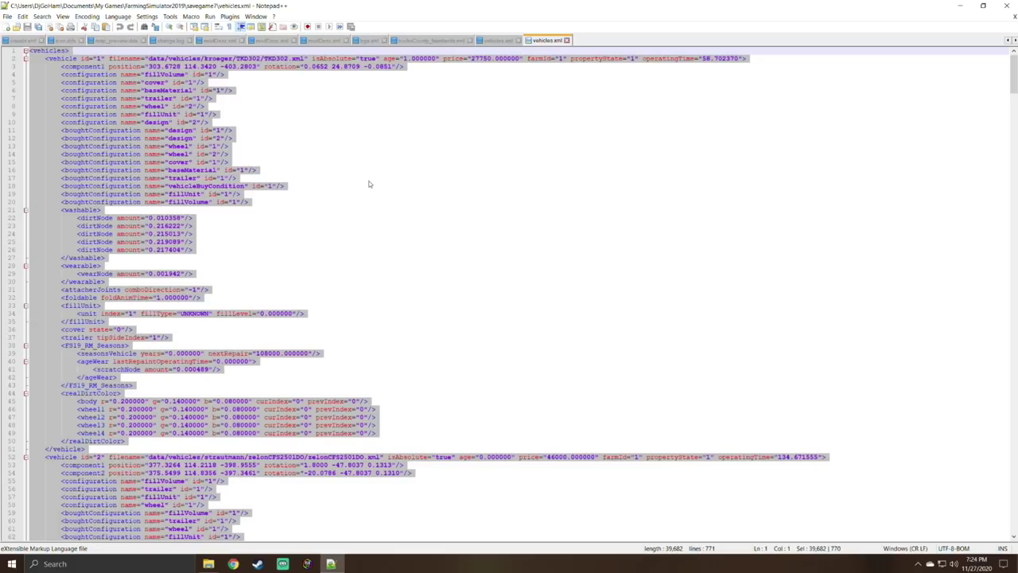
{"action": "key", "text": "ctrl+v"}
{"action": "scroll", "coordinate": [437, 273], "scroll_direction": "up", "scroll_amount": 20}
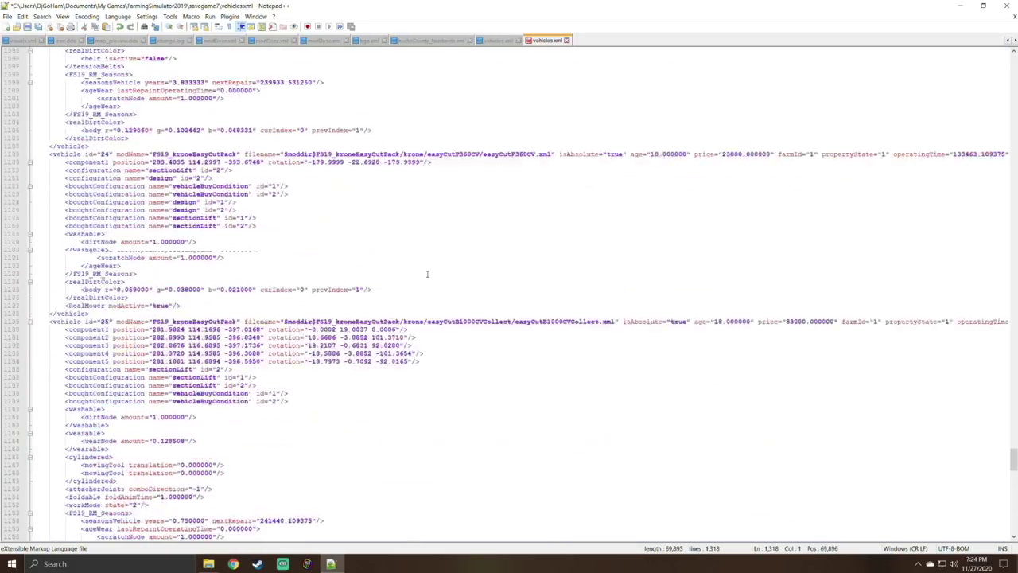
{"action": "scroll", "coordinate": [427, 274], "scroll_direction": "up", "scroll_amount": 20}
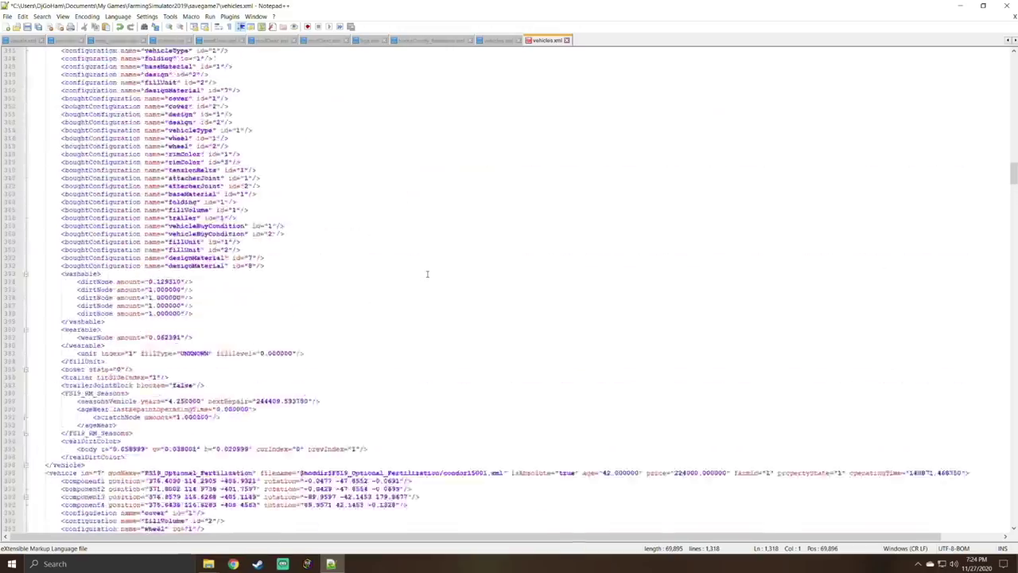
{"action": "left_click", "coordinate": [8, 16]}
{"action": "left_click", "coordinate": [56, 85]}
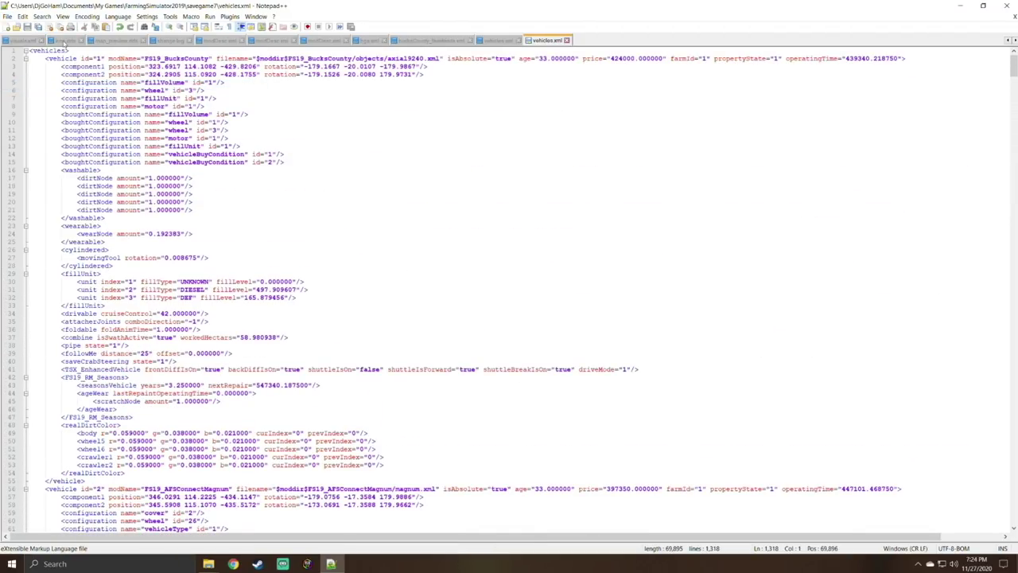
{"action": "left_click", "coordinate": [1012, 6]}
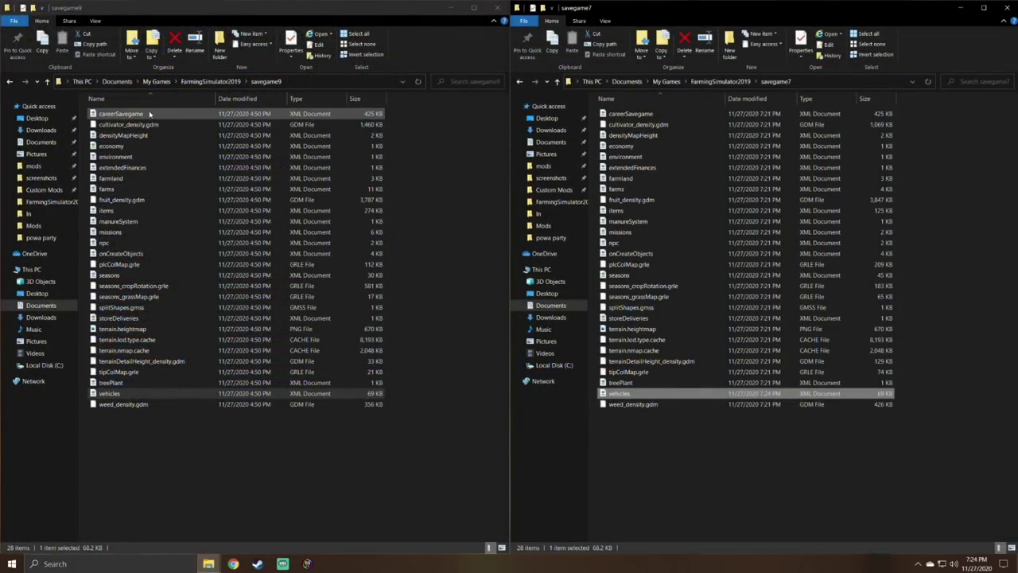
Open savegame9's careerSavegame file in Notepad++, copy the playTime value 1194.670898 and return to the folders.
{"action": "left_click", "coordinate": [179, 116]}
{"action": "right_click", "coordinate": [133, 113]}
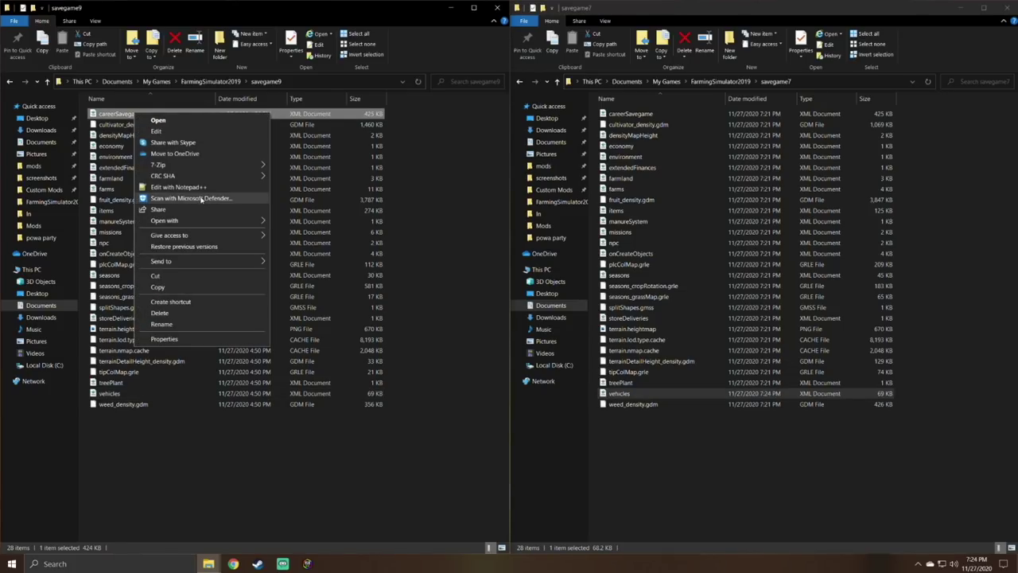
{"action": "left_click", "coordinate": [202, 188]}
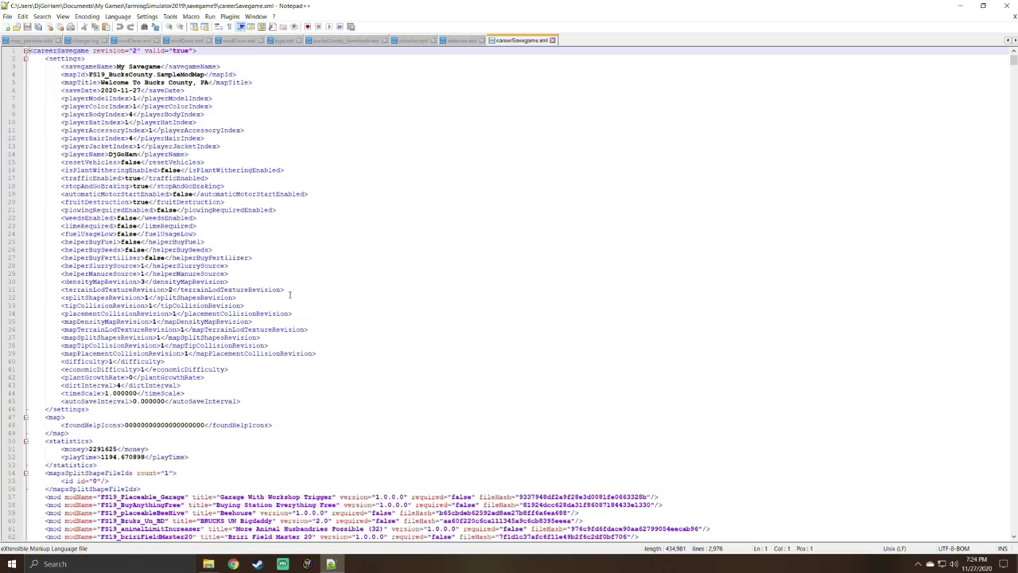
{"action": "scroll", "coordinate": [283, 326], "scroll_direction": "down", "scroll_amount": 2}
{"action": "scroll", "coordinate": [293, 335], "scroll_direction": "down", "scroll_amount": 6}
{"action": "left_click", "coordinate": [118, 257]}
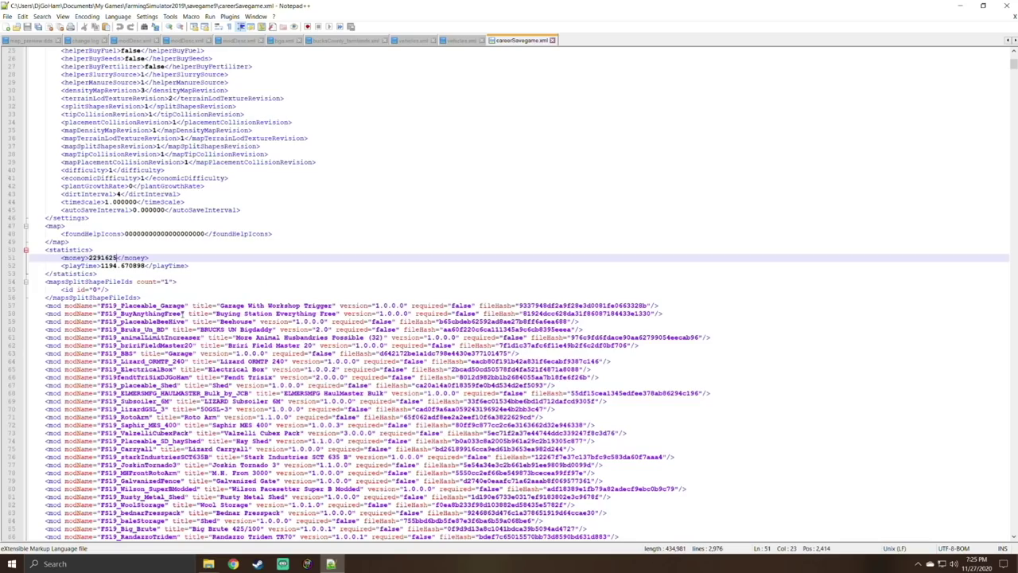
{"action": "left_click_drag", "start_coordinate": [100, 265], "coordinate": [146, 266]}
{"action": "key", "text": "ctrl+c"}
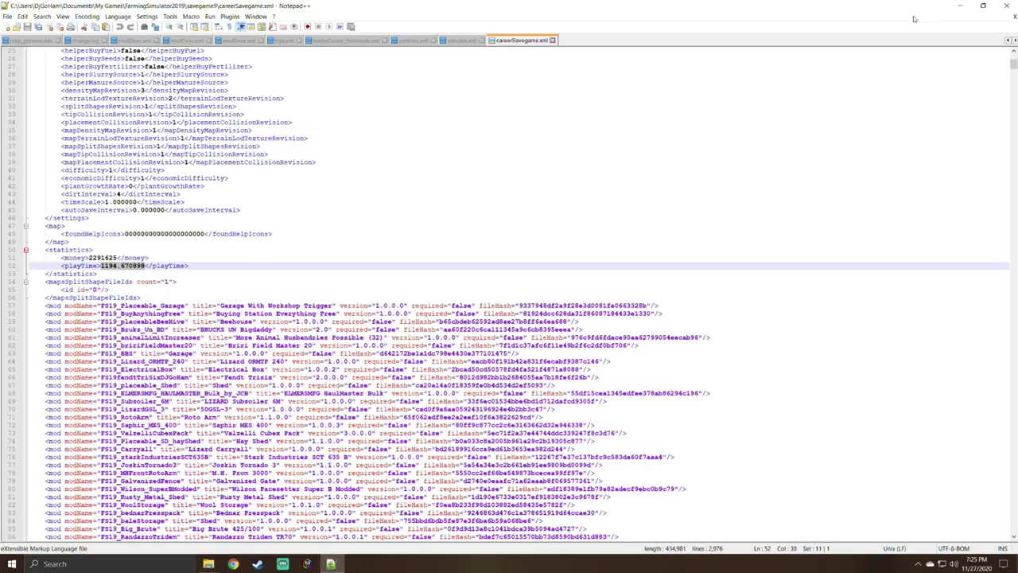
{"action": "left_click", "coordinate": [960, 6]}
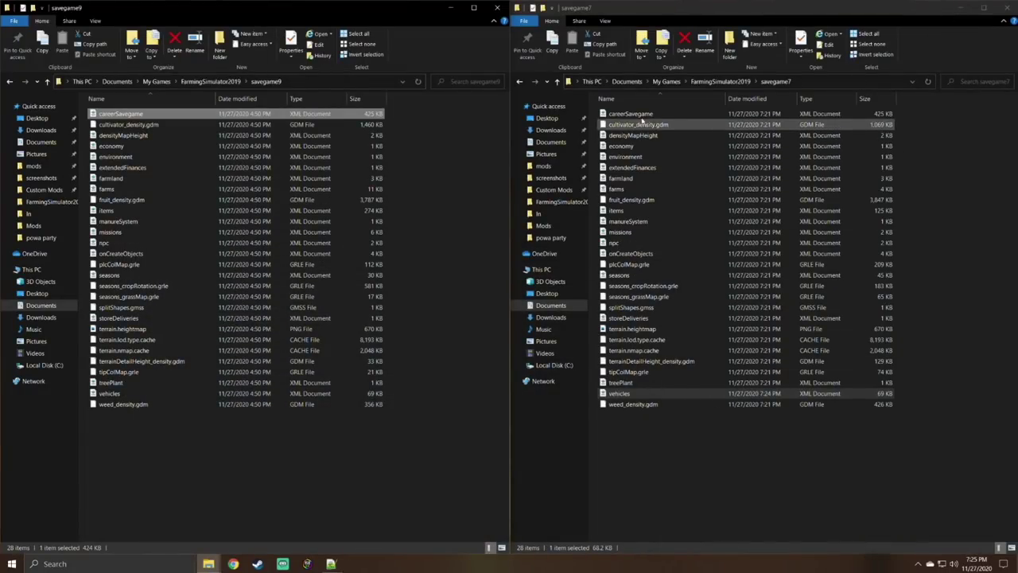
Set playTime to 1194.670898 in savegame7's careerSavegame file and save the file.
{"action": "right_click", "coordinate": [643, 114]}
{"action": "left_click", "coordinate": [711, 189]}
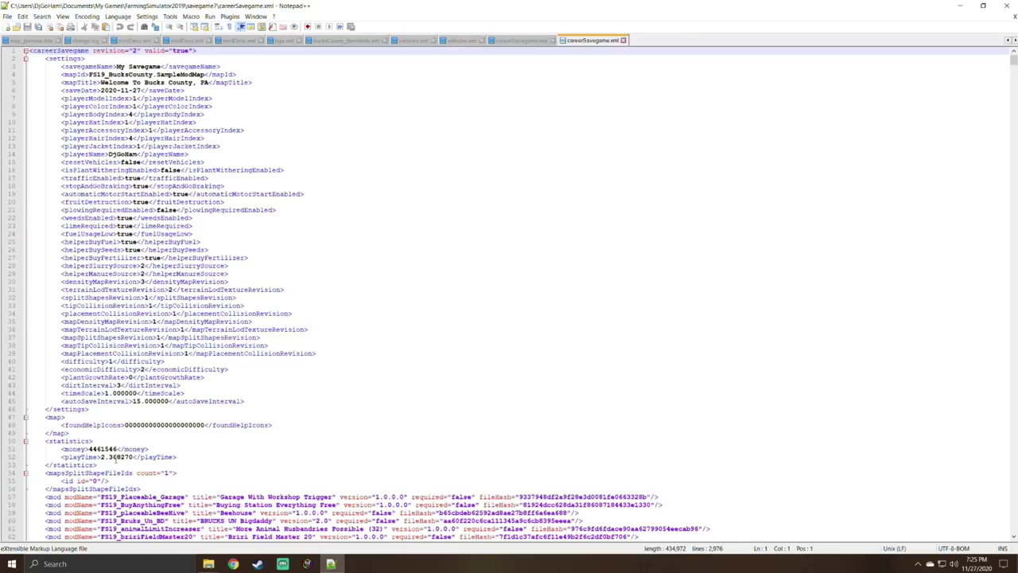
{"action": "left_click_drag", "start_coordinate": [133, 456], "coordinate": [100, 457]}
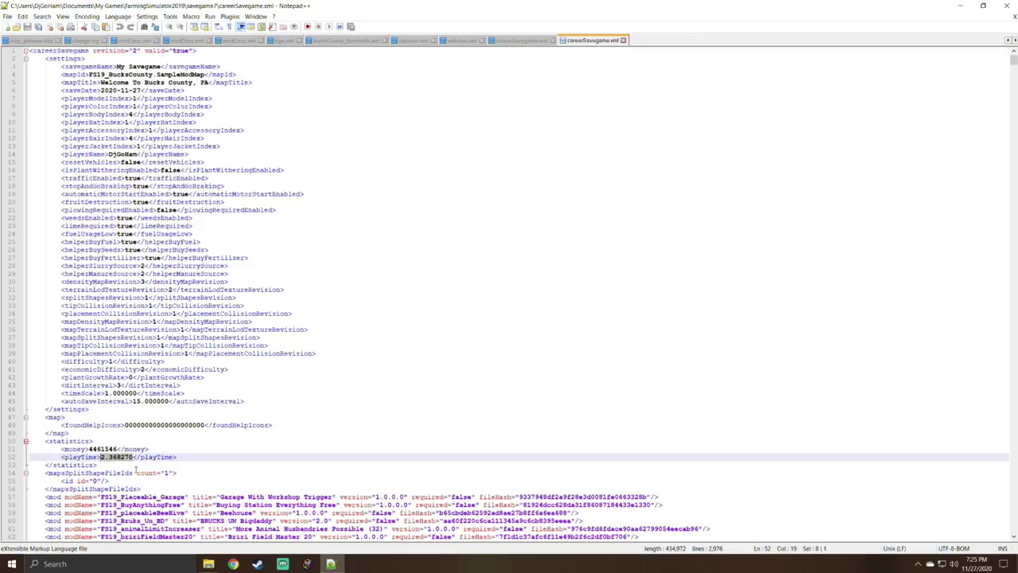
{"action": "key", "text": "ctrl+v"}
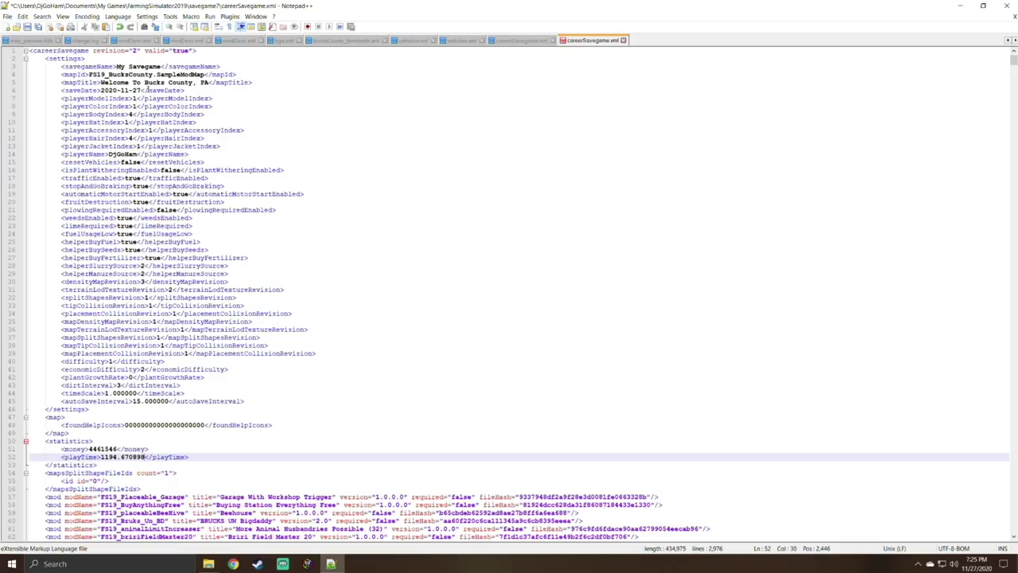
{"action": "left_click", "coordinate": [7, 16]}
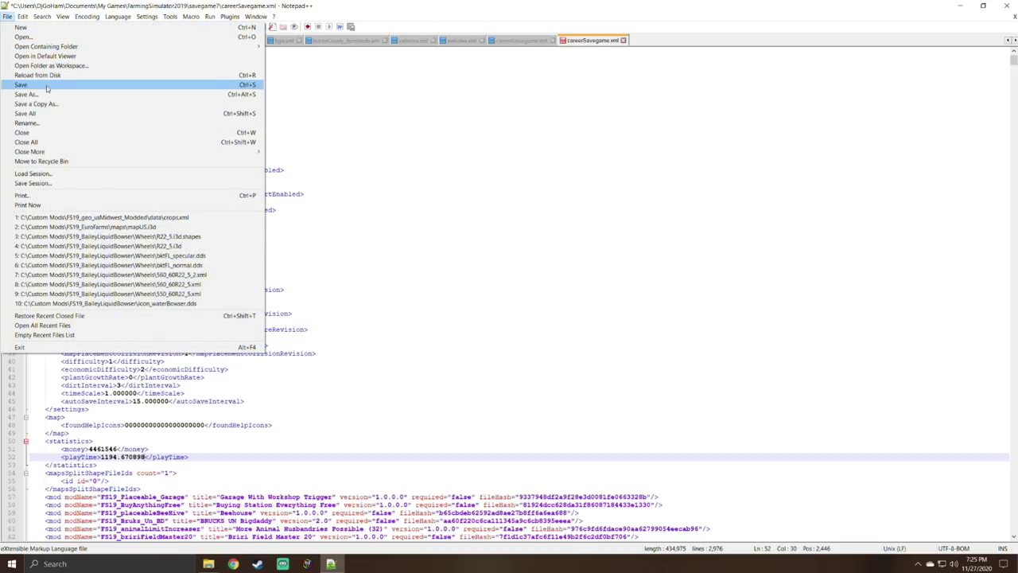
{"action": "left_click", "coordinate": [48, 84]}
{"action": "left_click", "coordinate": [7, 16]}
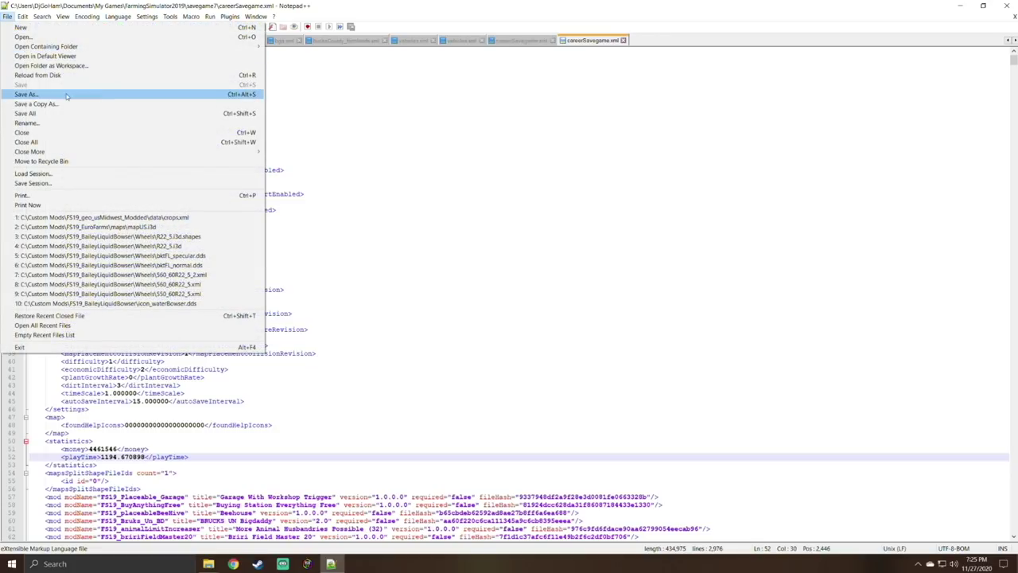
{"action": "left_click", "coordinate": [481, 217]}
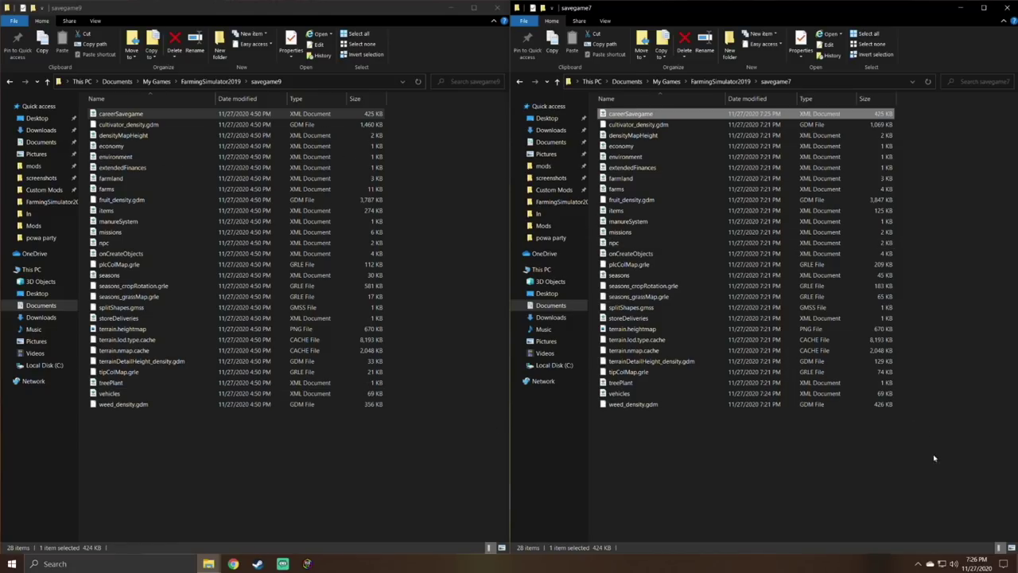
Close both folder windows, launch Farming Simulator 19 and start Savegame 7 with the selected mods.
{"action": "left_click", "coordinate": [1005, 9]}
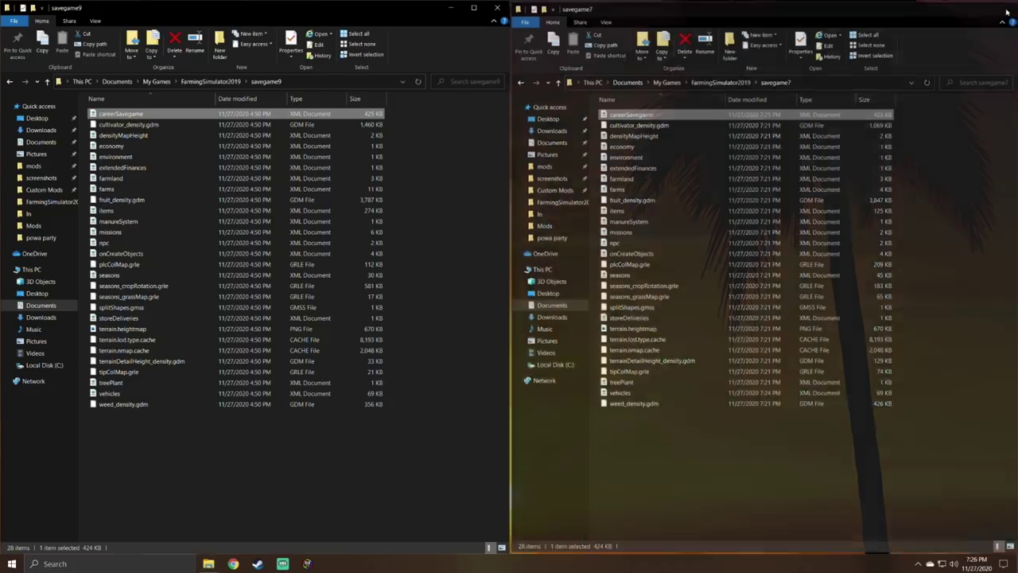
{"action": "left_click", "coordinate": [497, 9]}
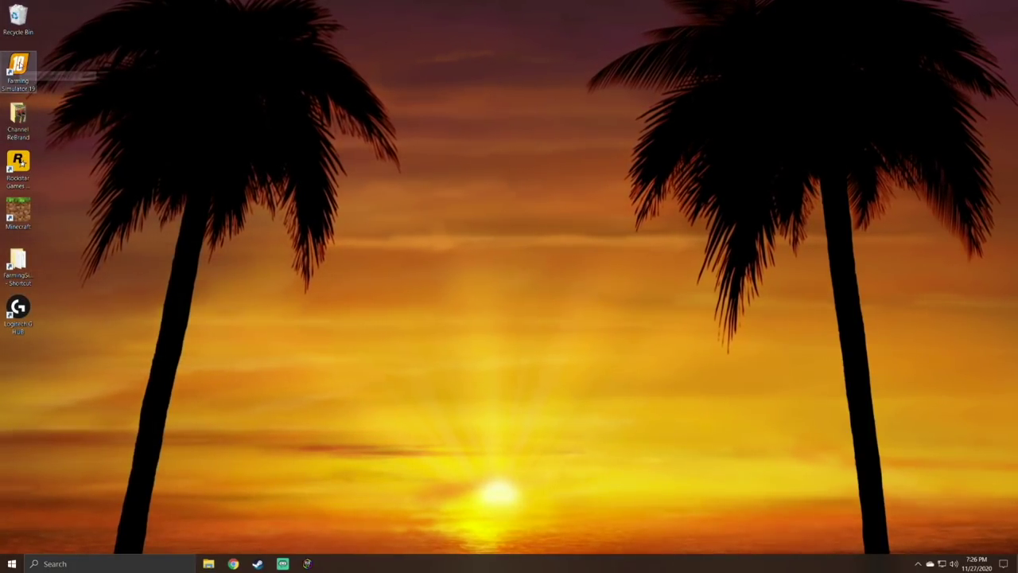
{"action": "double_click", "coordinate": [18, 68]}
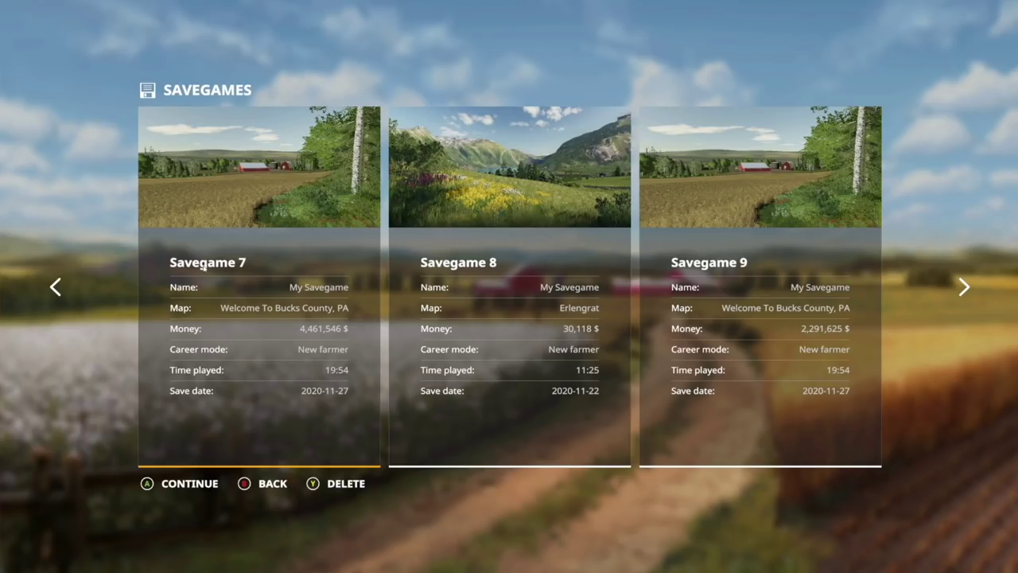
{"action": "left_click", "coordinate": [202, 266]}
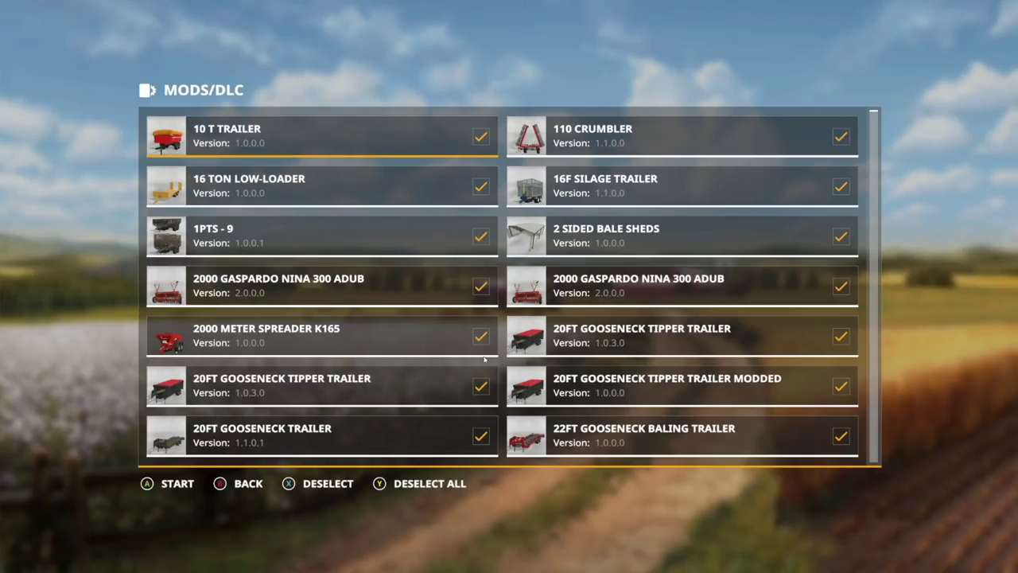
{"action": "left_click", "coordinate": [159, 483]}
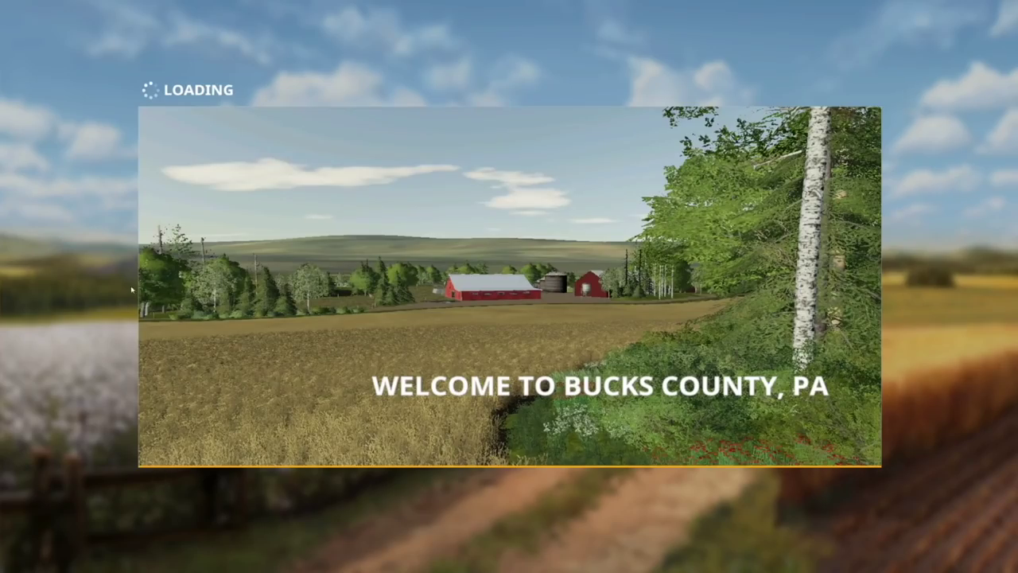